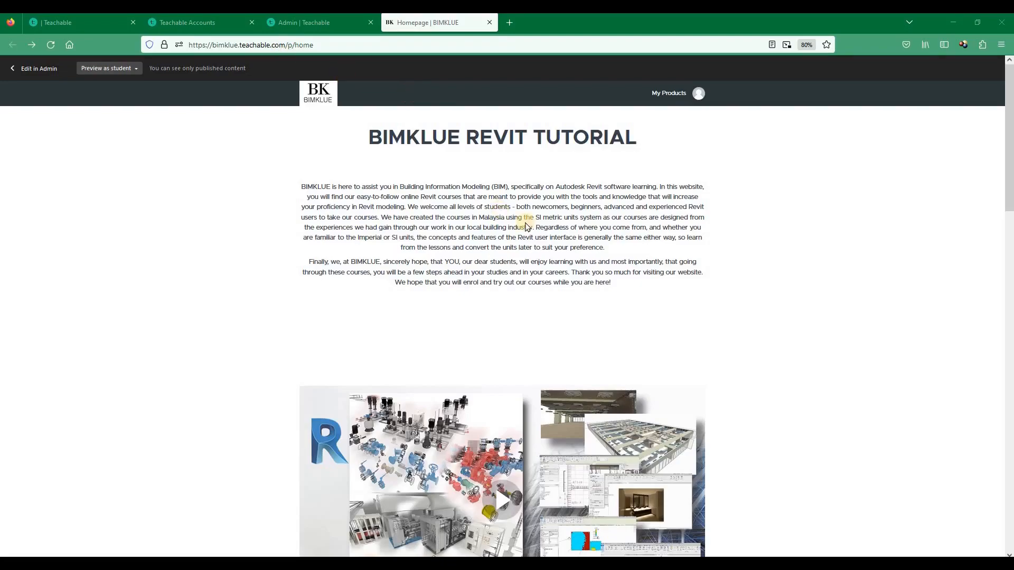
Examine the BIMKLUE homepage, from the introduction through the courses available for enrollment to the section on students around the world
{"action": "scroll", "coordinate": [494, 218], "scroll_direction": "down", "scroll_amount": 5}
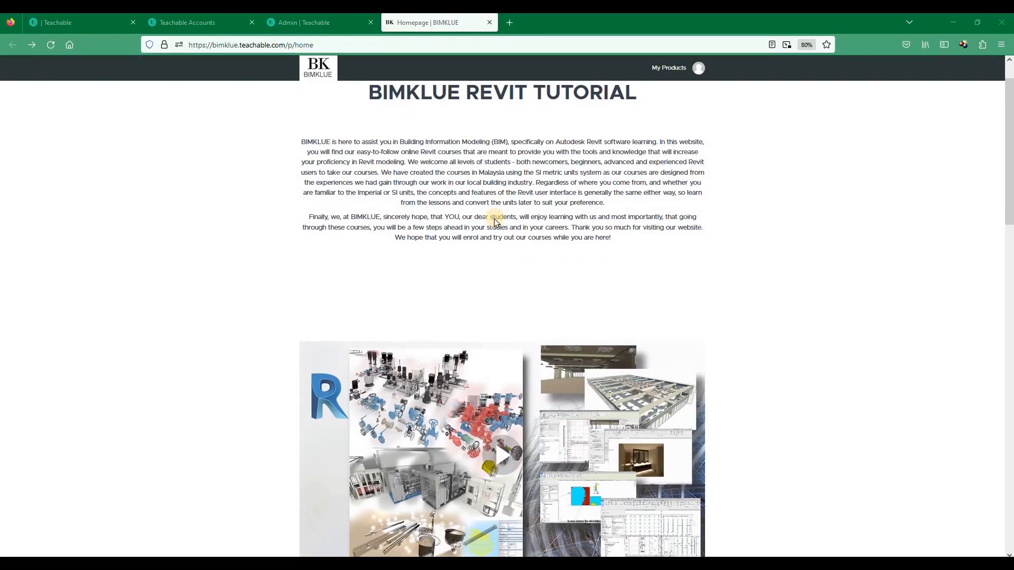
{"action": "scroll", "coordinate": [496, 222], "scroll_direction": "down", "scroll_amount": 10}
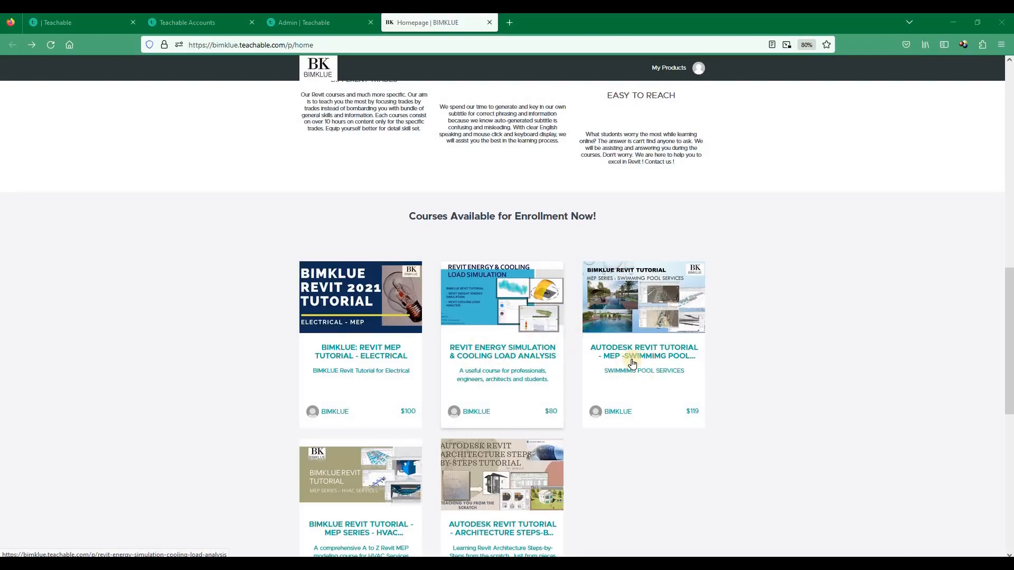
{"action": "scroll", "coordinate": [689, 316], "scroll_direction": "down", "scroll_amount": 1}
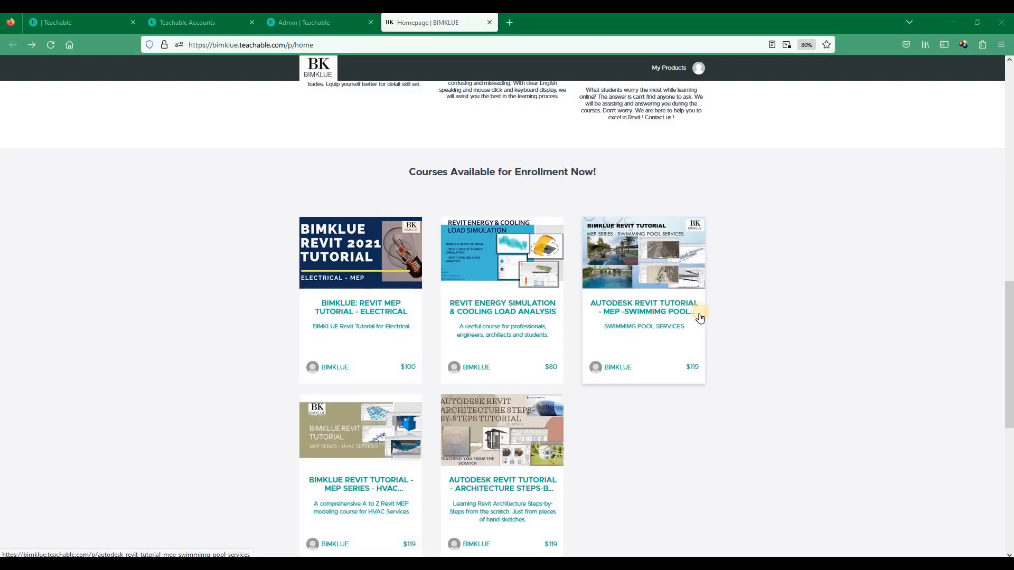
{"action": "scroll", "coordinate": [296, 399], "scroll_direction": "down", "scroll_amount": 2}
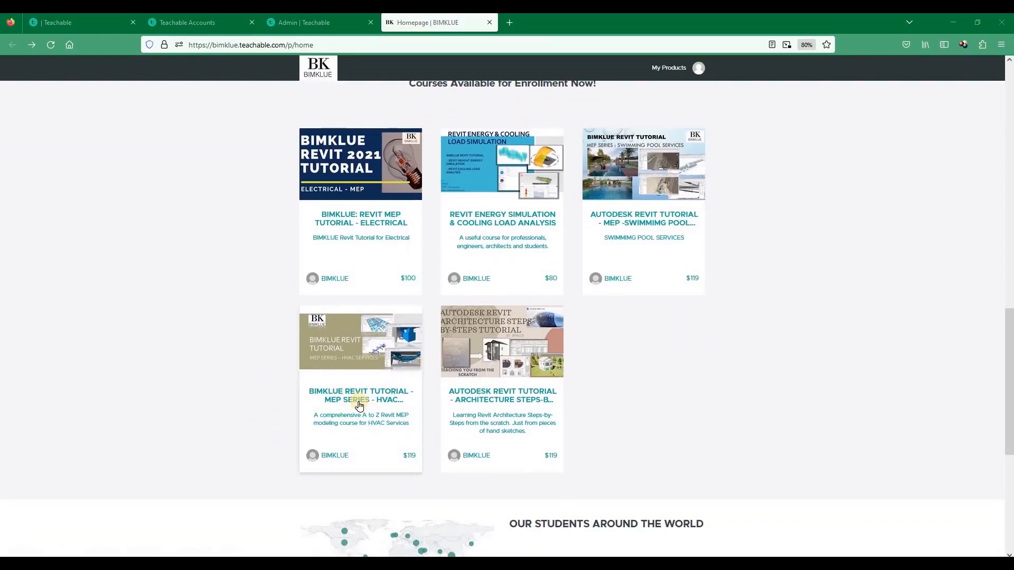
{"action": "scroll", "coordinate": [559, 362], "scroll_direction": "down", "scroll_amount": 1}
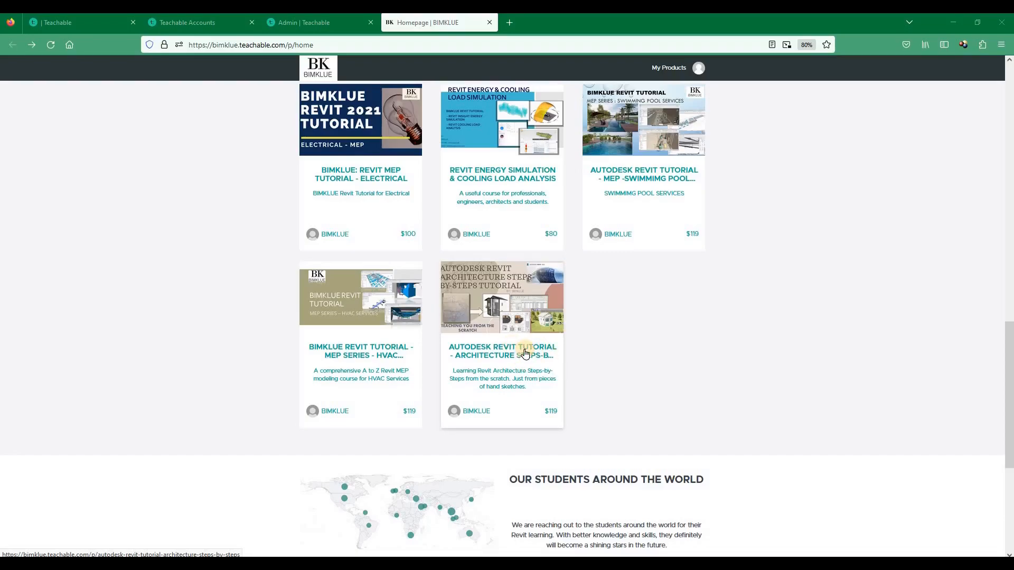
{"action": "scroll", "coordinate": [490, 288], "scroll_direction": "down", "scroll_amount": 1}
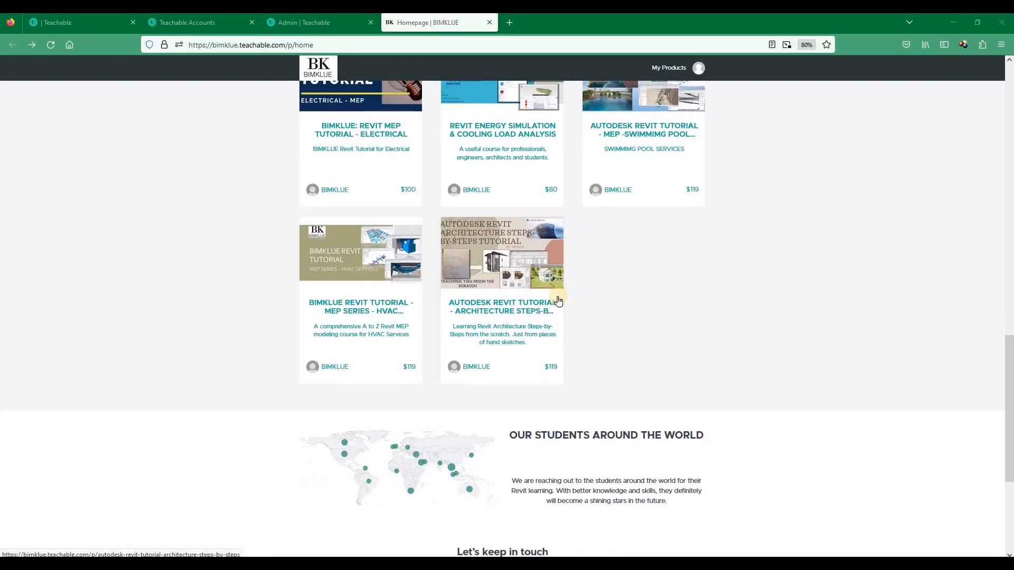
{"action": "scroll", "coordinate": [176, 363], "scroll_direction": "down", "scroll_amount": 1}
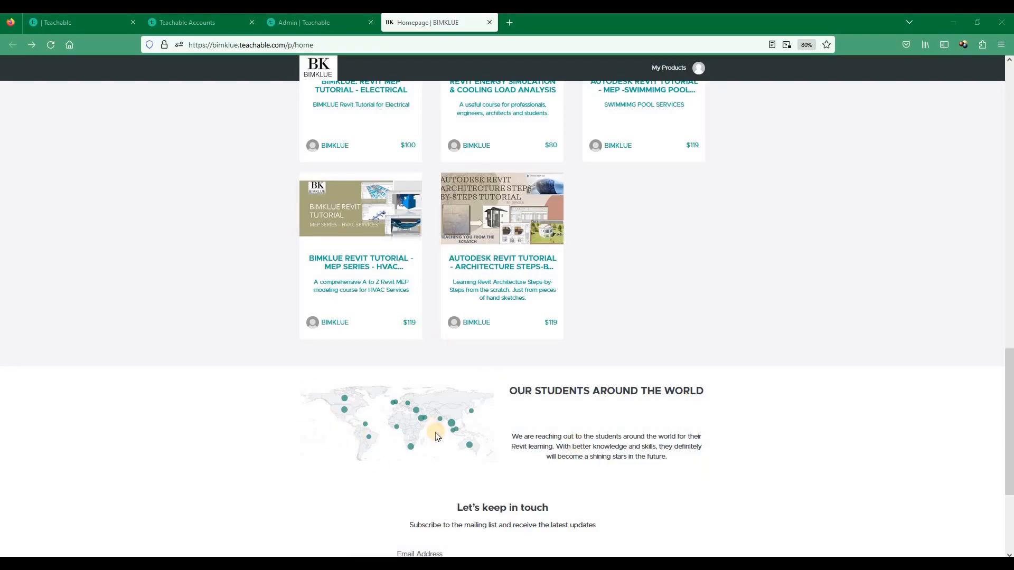
{"action": "scroll", "coordinate": [437, 433], "scroll_direction": "down", "scroll_amount": 3}
Open the Autodesk Revit MEP swimming pool services course and review its introduction, trainer and feature sections
{"action": "scroll", "coordinate": [461, 328], "scroll_direction": "up", "scroll_amount": 8}
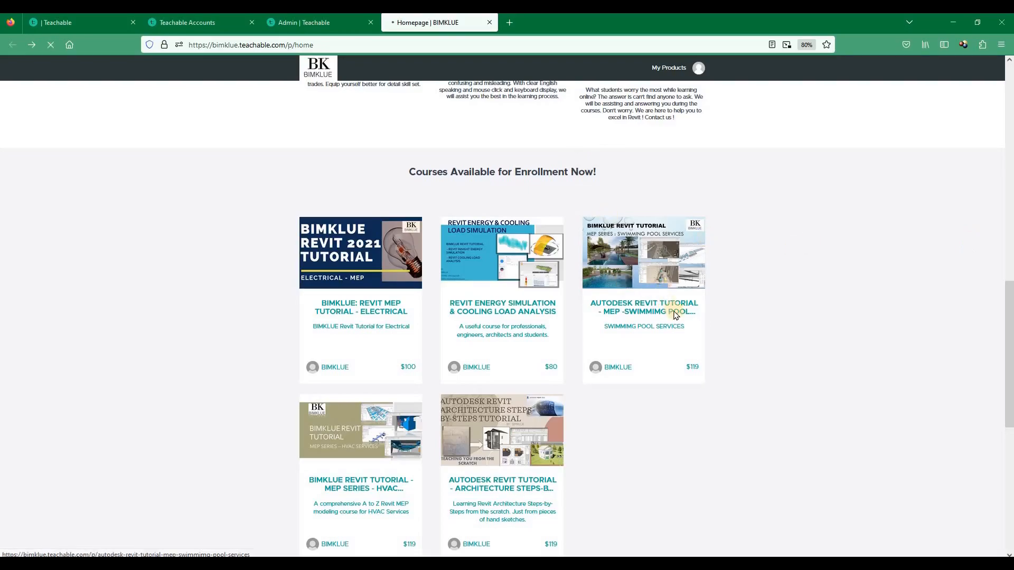
{"action": "left_click", "coordinate": [673, 312]}
{"action": "scroll", "coordinate": [385, 291], "scroll_direction": "down", "scroll_amount": 6}
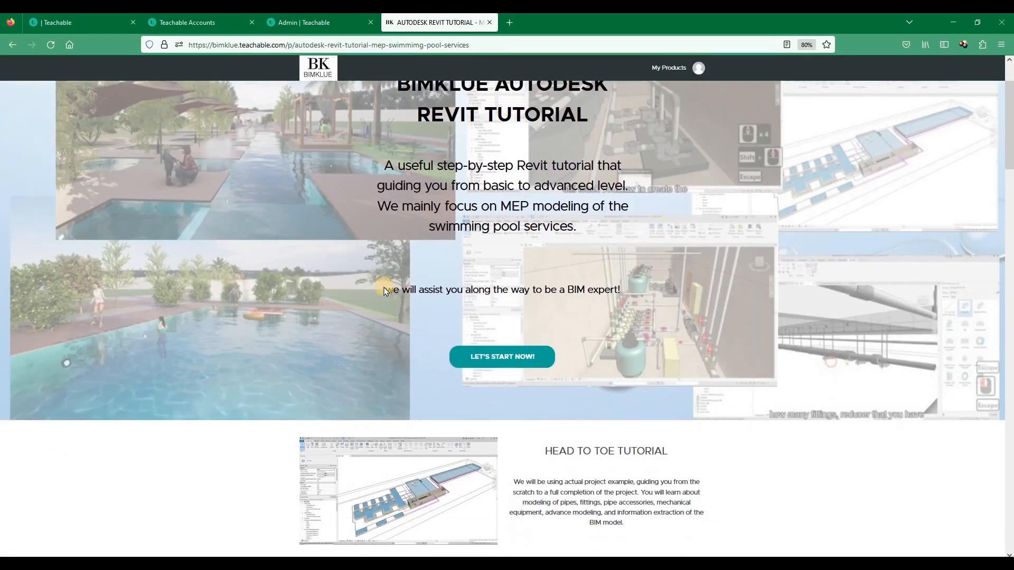
{"action": "scroll", "coordinate": [317, 313], "scroll_direction": "up", "scroll_amount": 3}
{"action": "scroll", "coordinate": [295, 312], "scroll_direction": "down", "scroll_amount": 6}
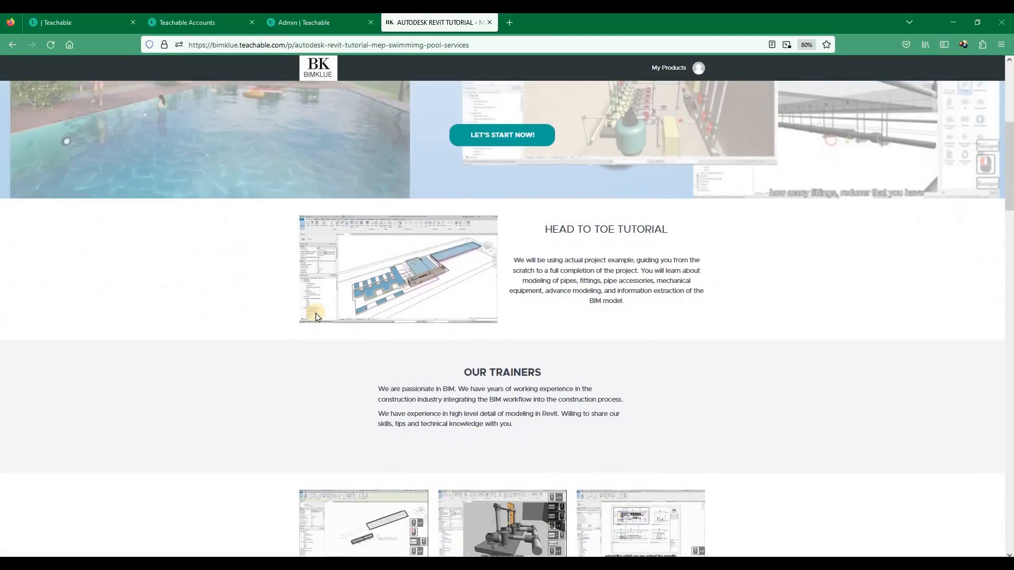
{"action": "scroll", "coordinate": [273, 169], "scroll_direction": "up", "scroll_amount": 3}
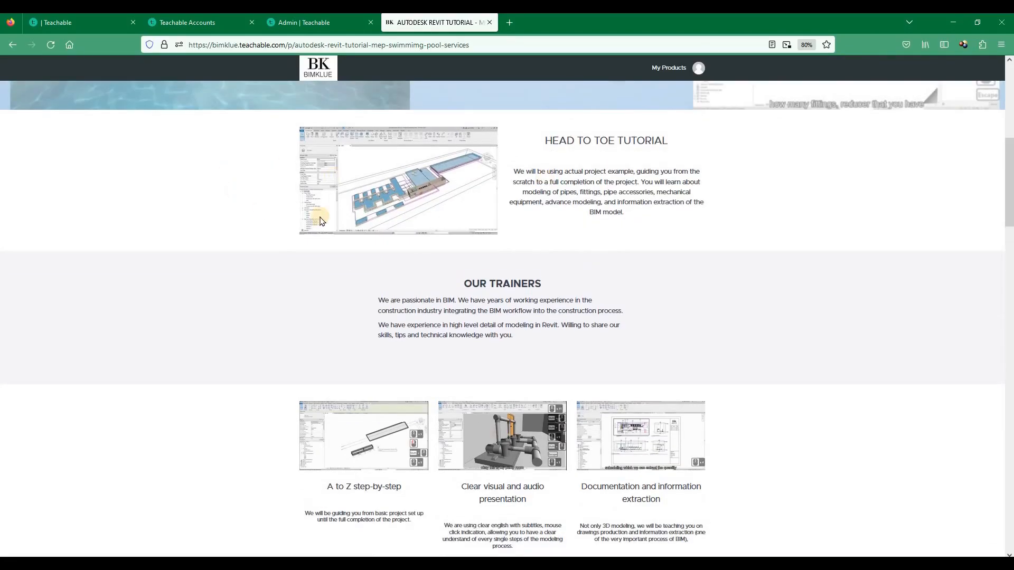
{"action": "scroll", "coordinate": [296, 206], "scroll_direction": "down", "scroll_amount": 8}
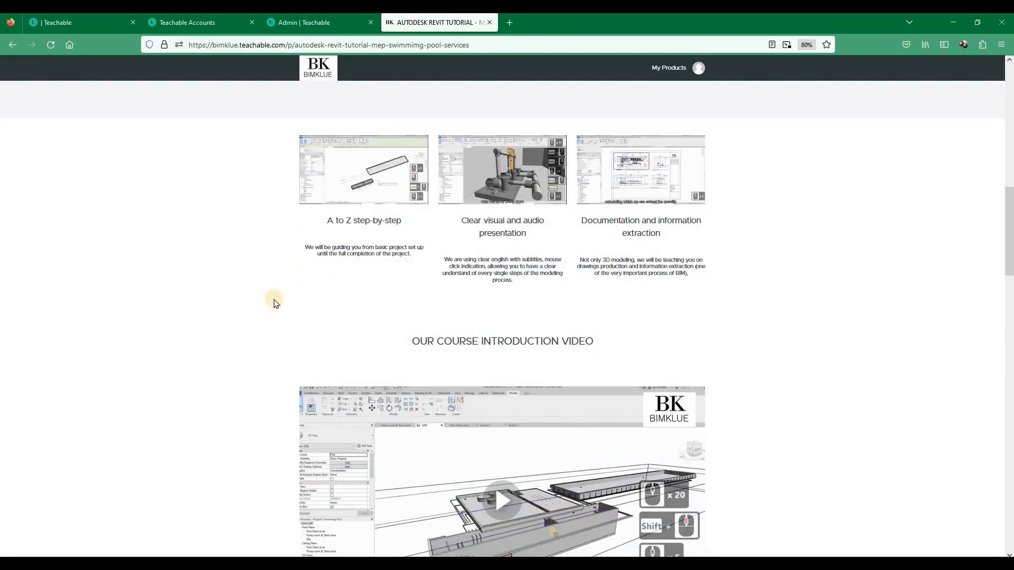
{"action": "scroll", "coordinate": [272, 298], "scroll_direction": "down", "scroll_amount": 4}
Review the swimming pool course's example curriculum, enrollment offer, contact section and featured products
{"action": "scroll", "coordinate": [290, 333], "scroll_direction": "down", "scroll_amount": 7}
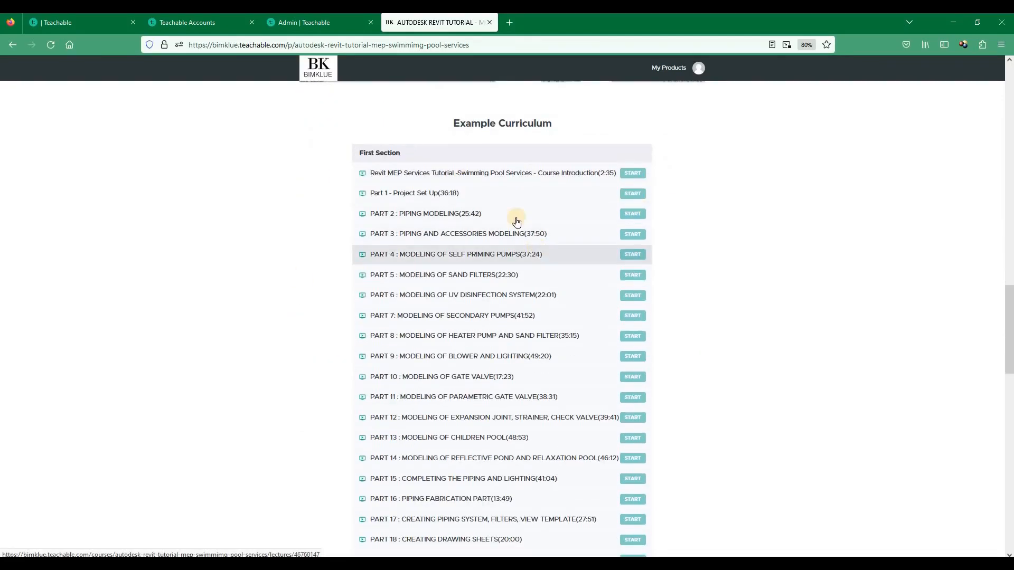
{"action": "scroll", "coordinate": [612, 274], "scroll_direction": "down", "scroll_amount": 2}
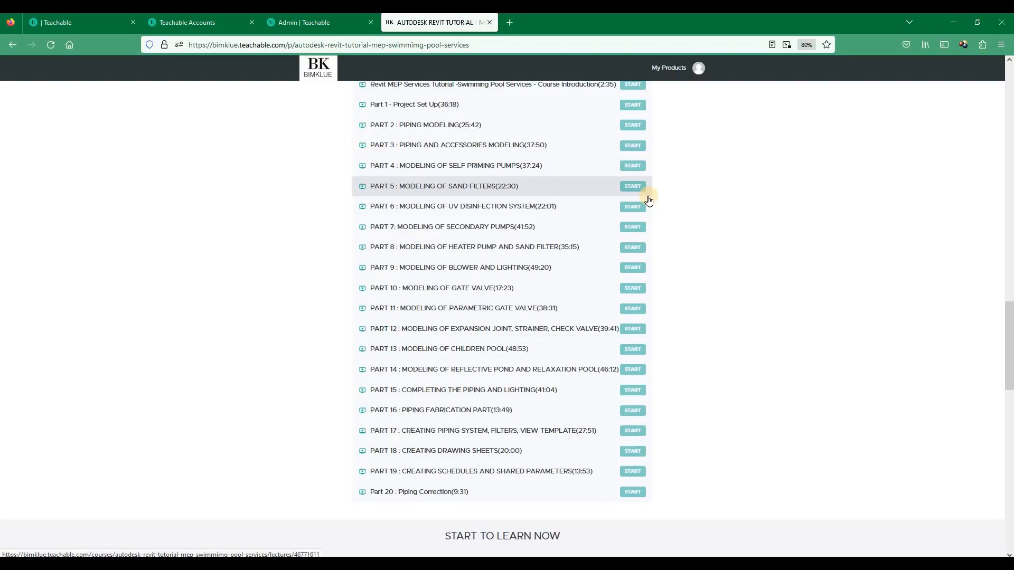
{"action": "scroll", "coordinate": [648, 200], "scroll_direction": "down", "scroll_amount": 7}
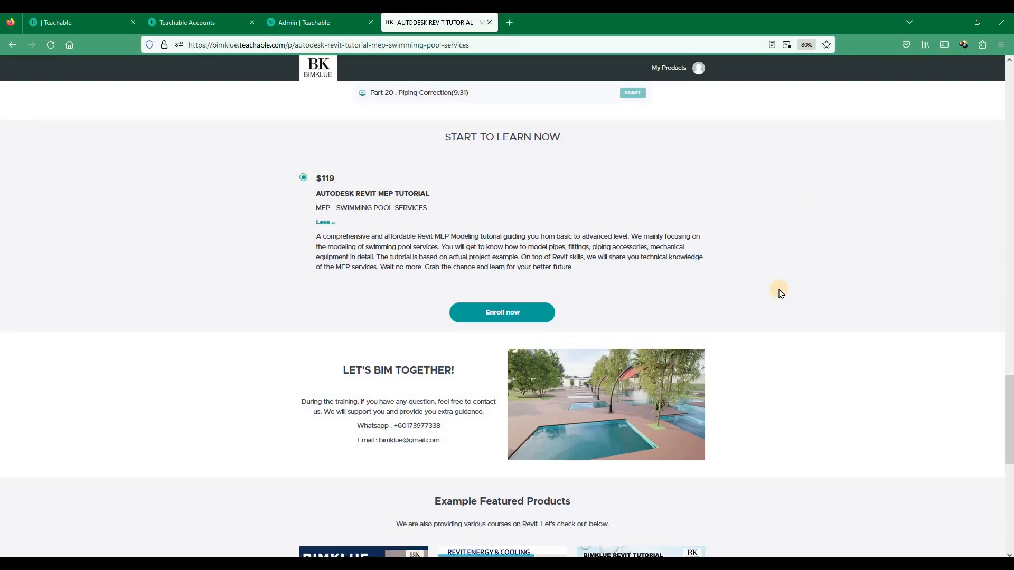
{"action": "scroll", "coordinate": [781, 293], "scroll_direction": "down", "scroll_amount": 2}
{"action": "scroll", "coordinate": [775, 168], "scroll_direction": "up", "scroll_amount": 1}
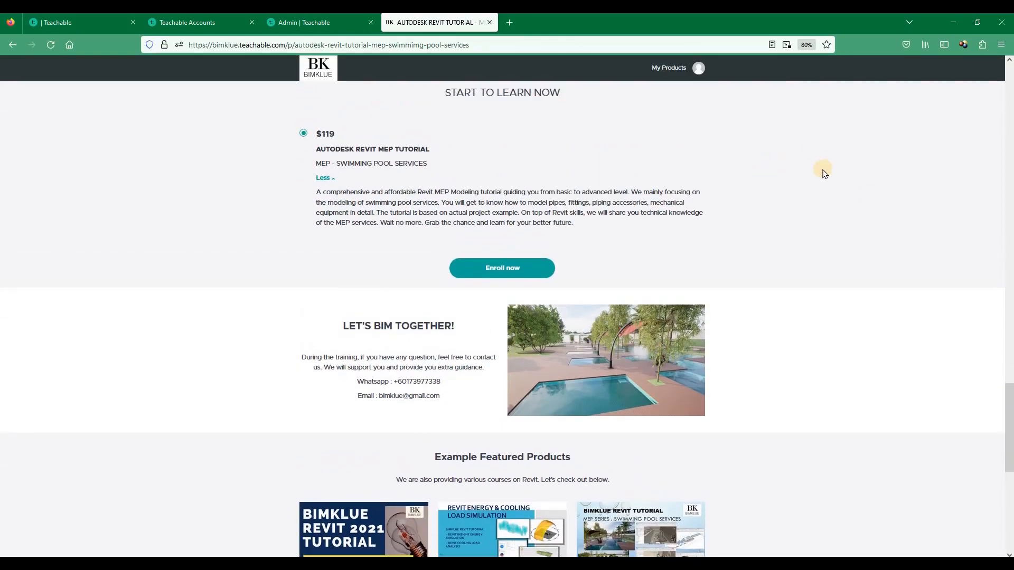
{"action": "scroll", "coordinate": [824, 173], "scroll_direction": "down", "scroll_amount": 1}
{"action": "scroll", "coordinate": [825, 173], "scroll_direction": "down", "scroll_amount": 3}
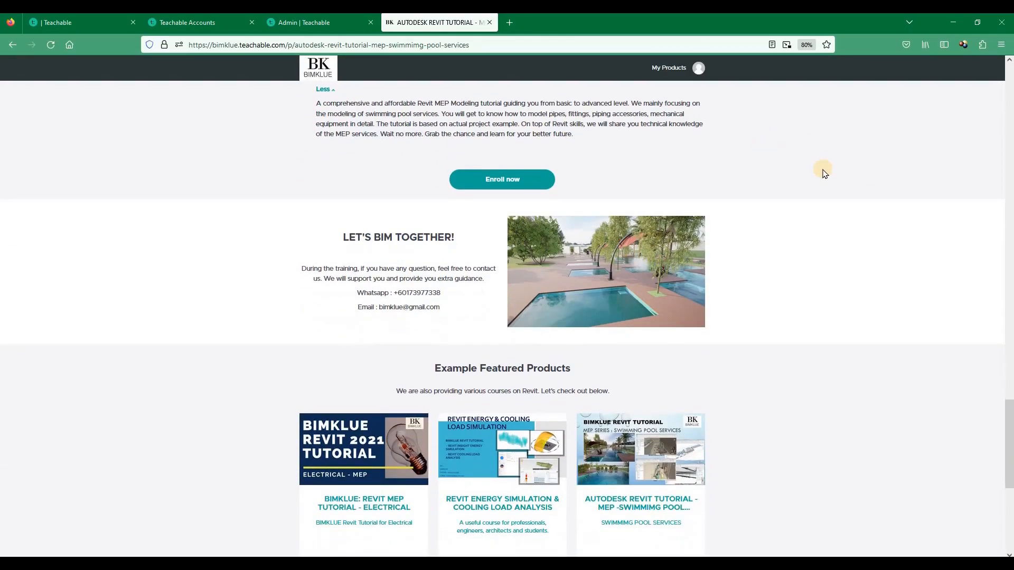
{"action": "scroll", "coordinate": [824, 173], "scroll_direction": "down", "scroll_amount": 5}
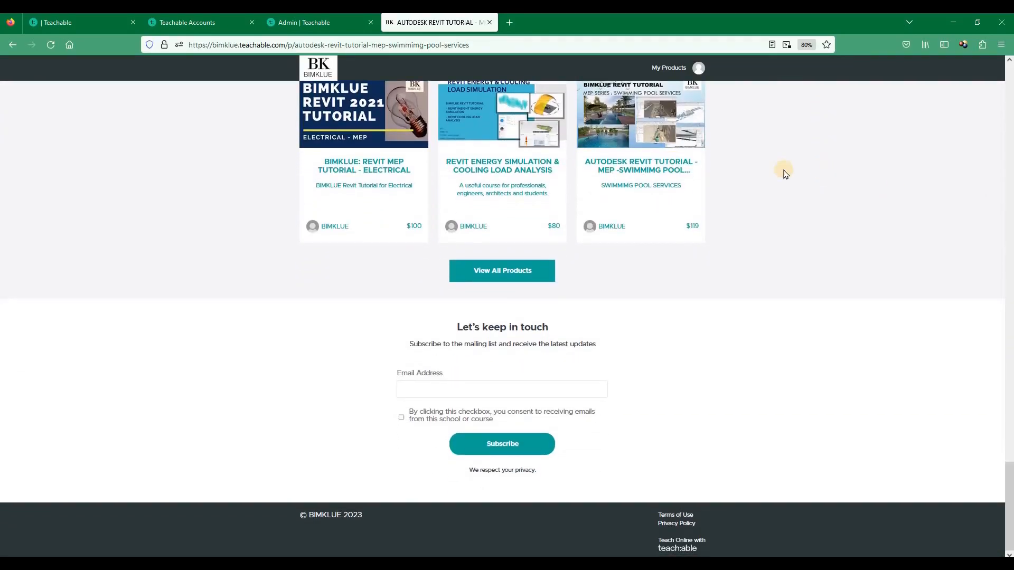
{"action": "scroll", "coordinate": [787, 174], "scroll_direction": "up", "scroll_amount": 1}
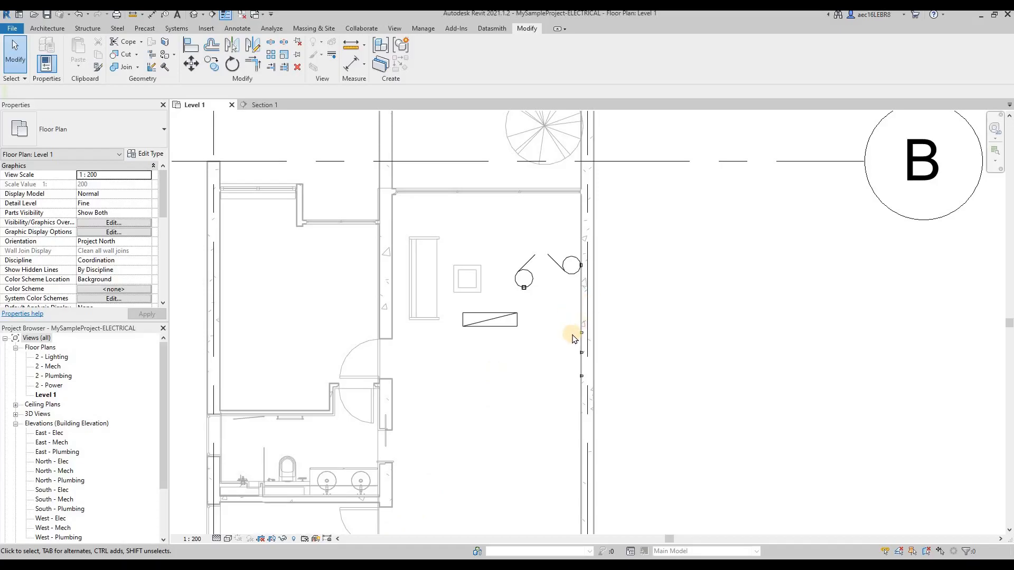
Inspect the wall devices on the Level 1 plan, and view the 1 Gang 2 Way Switch and Pieno 13A 1Gang Switched Socket datasheets
{"action": "scroll", "coordinate": [574, 338], "scroll_direction": "up", "scroll_amount": 3}
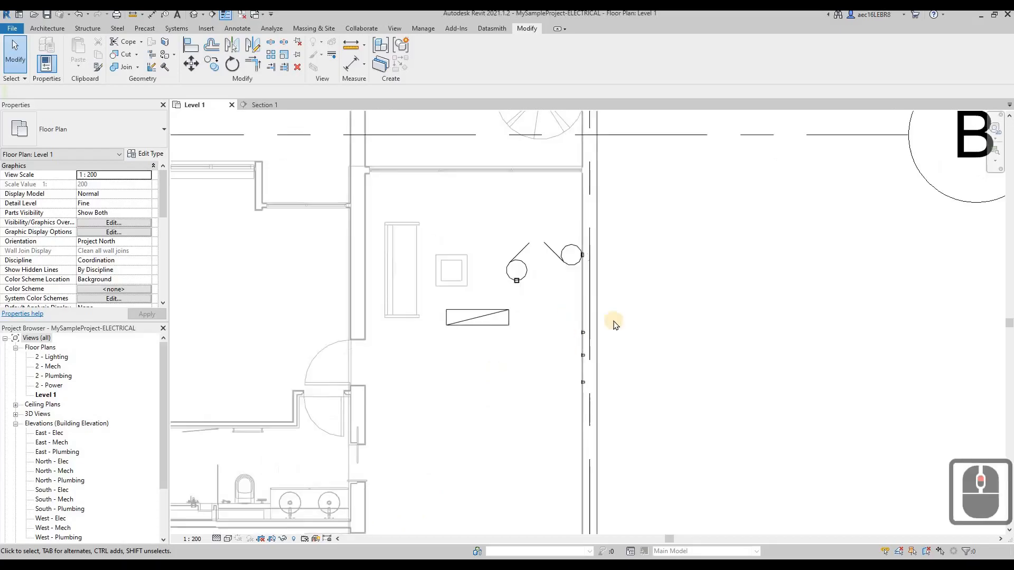
{"action": "left_click", "coordinate": [585, 336]}
{"action": "left_click", "coordinate": [512, 568]}
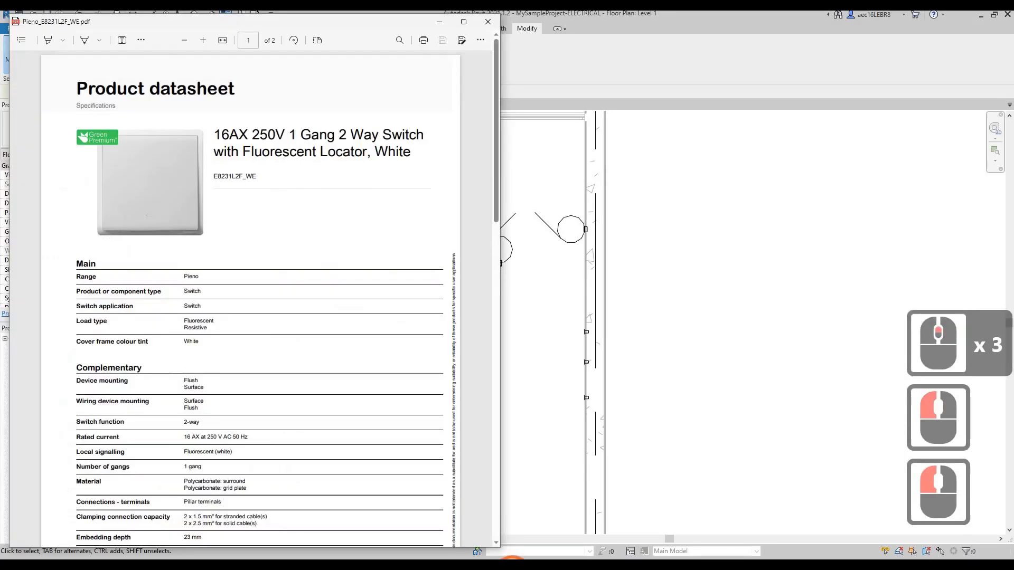
{"action": "left_click", "coordinate": [338, 376]}
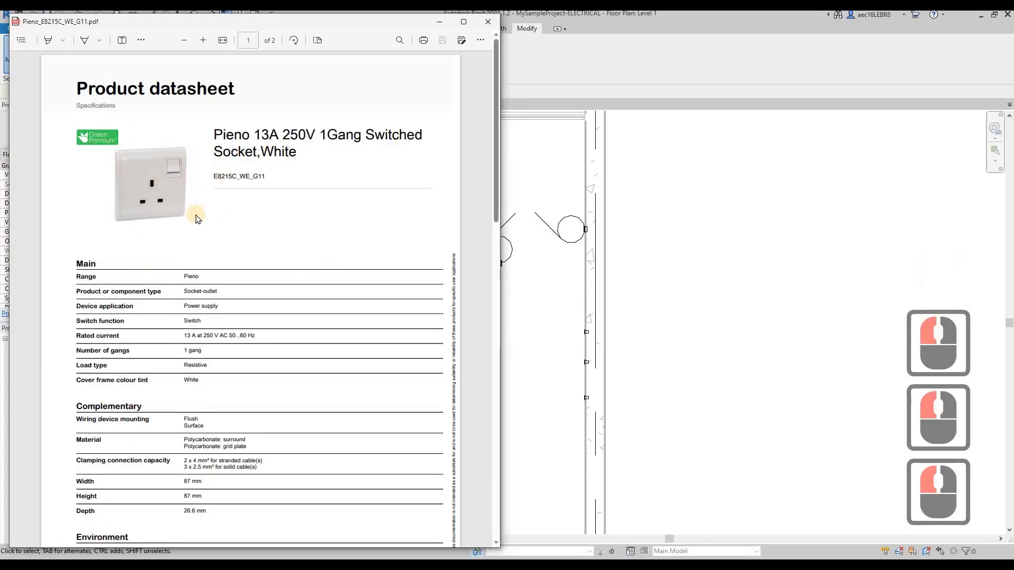
{"action": "left_click", "coordinate": [782, 300]}
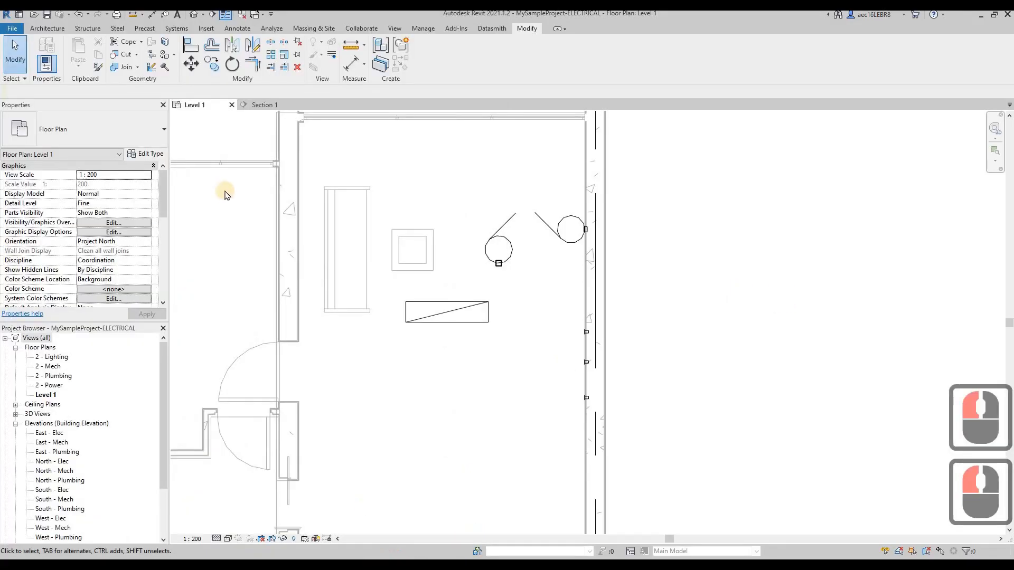
Switch from Revit to the BIMKLUE homepage in the browser and look over the courses available for enrollment
{"action": "left_click", "coordinate": [225, 191]}
{"action": "mouse_move", "coordinate": [385, 553]}
{"action": "left_click", "coordinate": [426, 519]}
{"action": "left_click", "coordinate": [203, 192]}
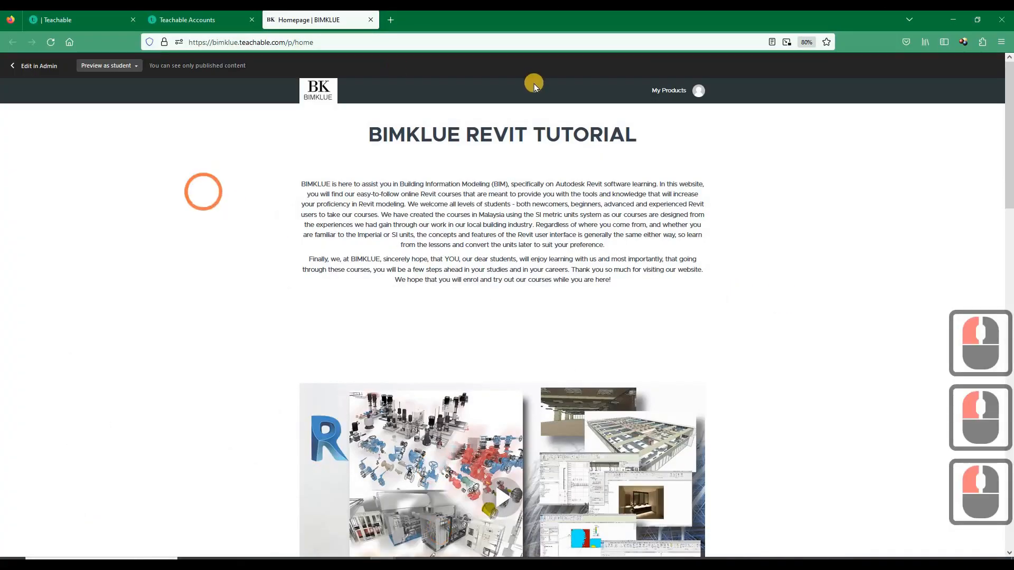
{"action": "scroll", "coordinate": [259, 63], "scroll_direction": "down", "scroll_amount": 1}
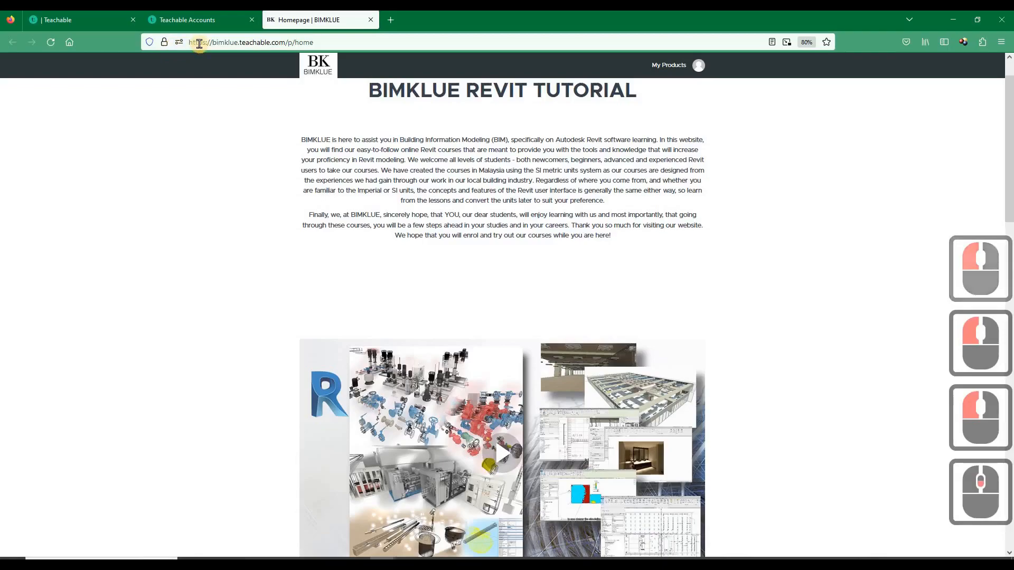
{"action": "scroll", "coordinate": [335, 191], "scroll_direction": "up", "scroll_amount": 2}
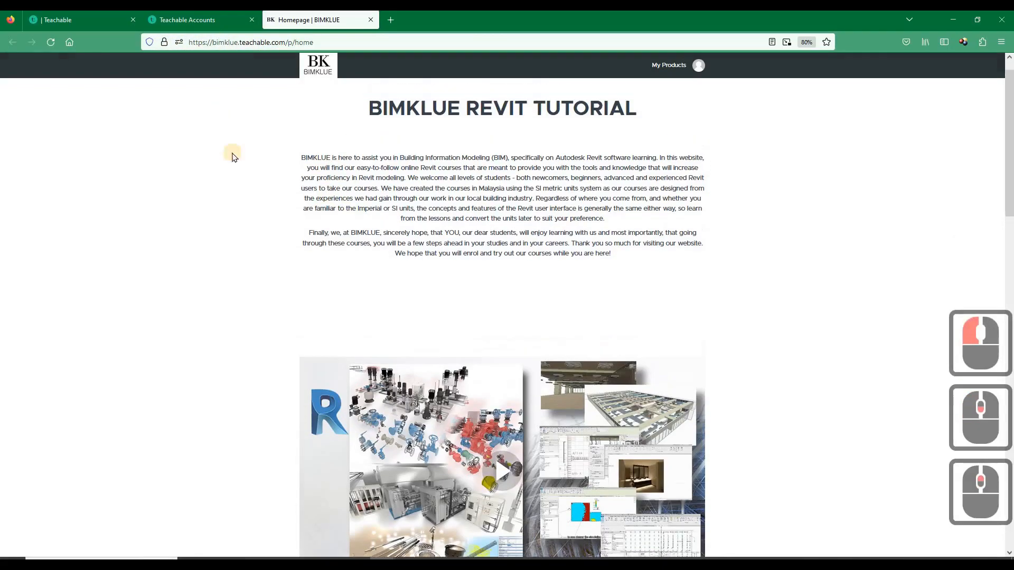
{"action": "scroll", "coordinate": [333, 216], "scroll_direction": "down", "scroll_amount": 16}
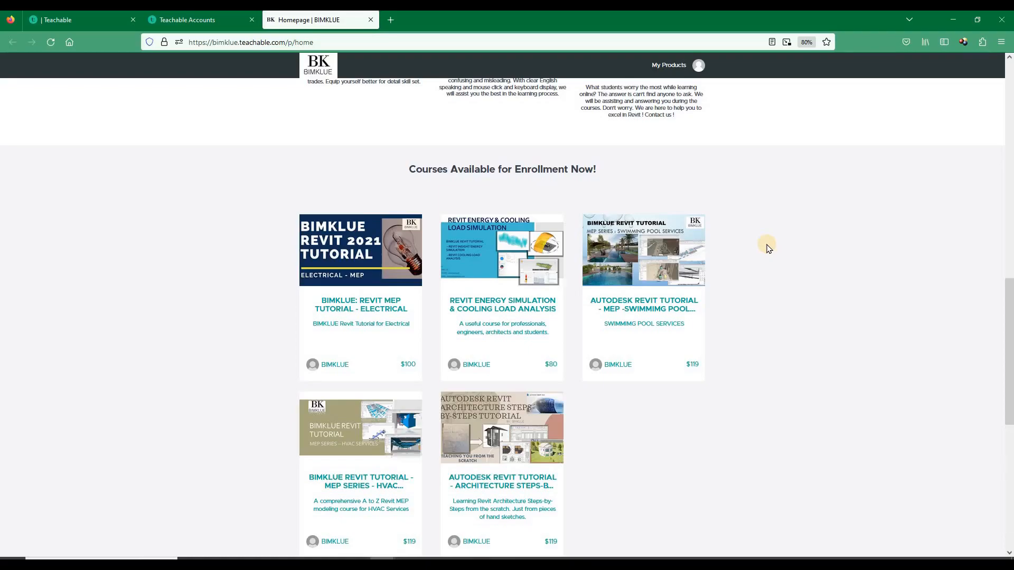
{"action": "scroll", "coordinate": [356, 383], "scroll_direction": "down", "scroll_amount": 1}
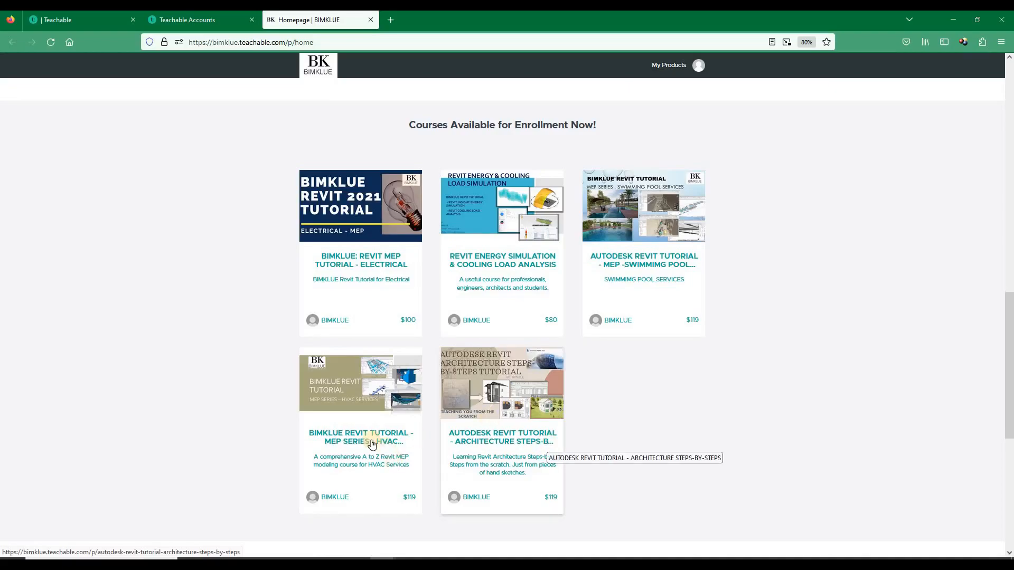
Open the BIMKLUE Revit Tutorial MEP Series HVAC course and examine its course outline from Part 1 to Part 20
{"action": "left_click", "coordinate": [337, 442]}
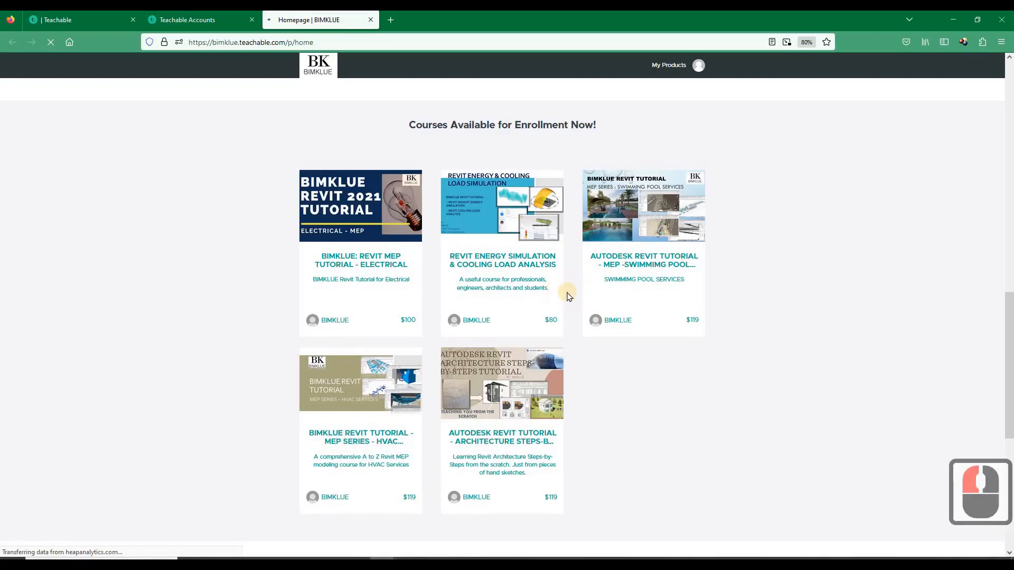
{"action": "scroll", "coordinate": [427, 310], "scroll_direction": "down", "scroll_amount": 6}
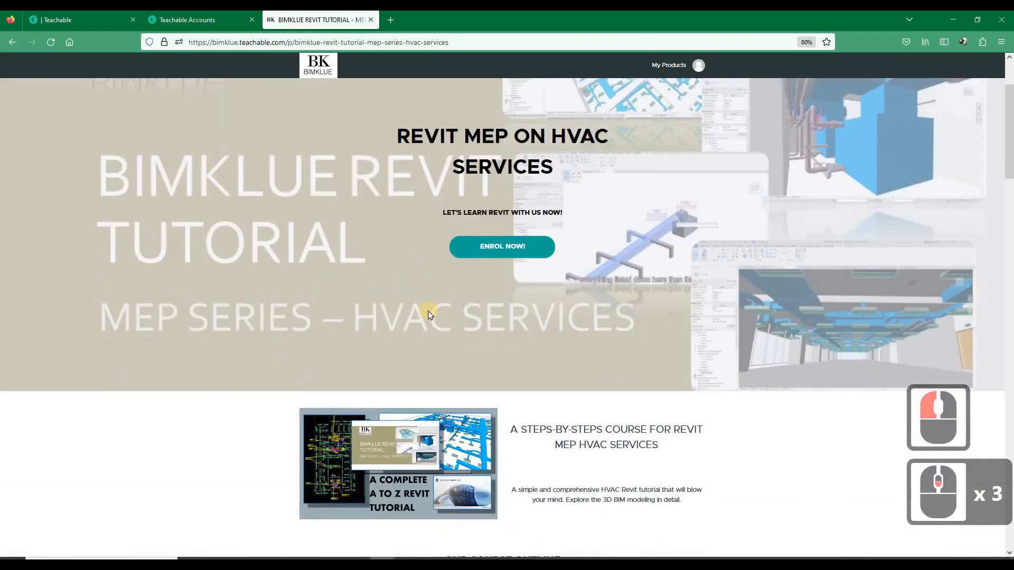
{"action": "scroll", "coordinate": [429, 315], "scroll_direction": "down", "scroll_amount": 2}
{"action": "scroll", "coordinate": [429, 315], "scroll_direction": "up", "scroll_amount": 3}
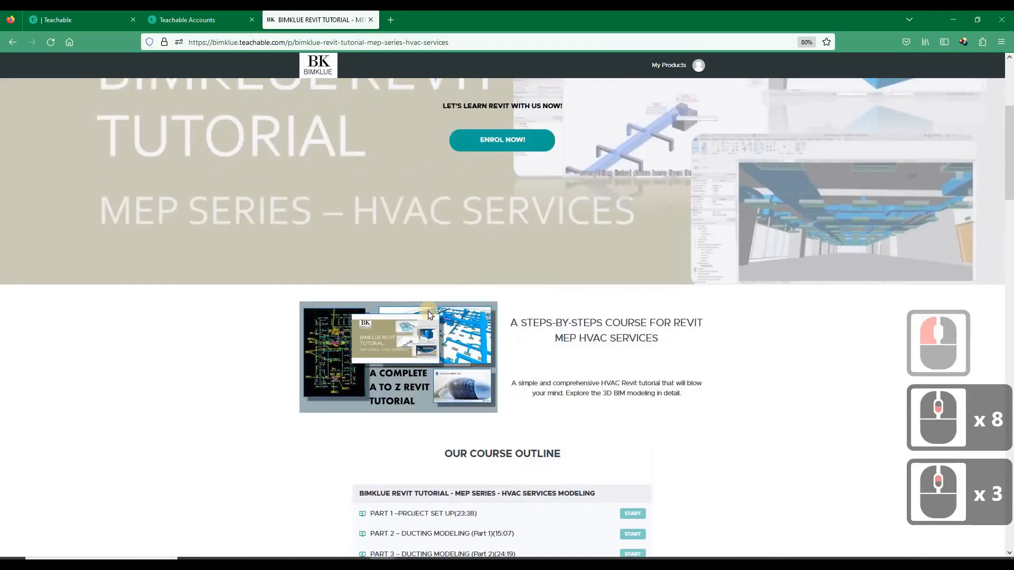
{"action": "scroll", "coordinate": [429, 315], "scroll_direction": "down", "scroll_amount": 5}
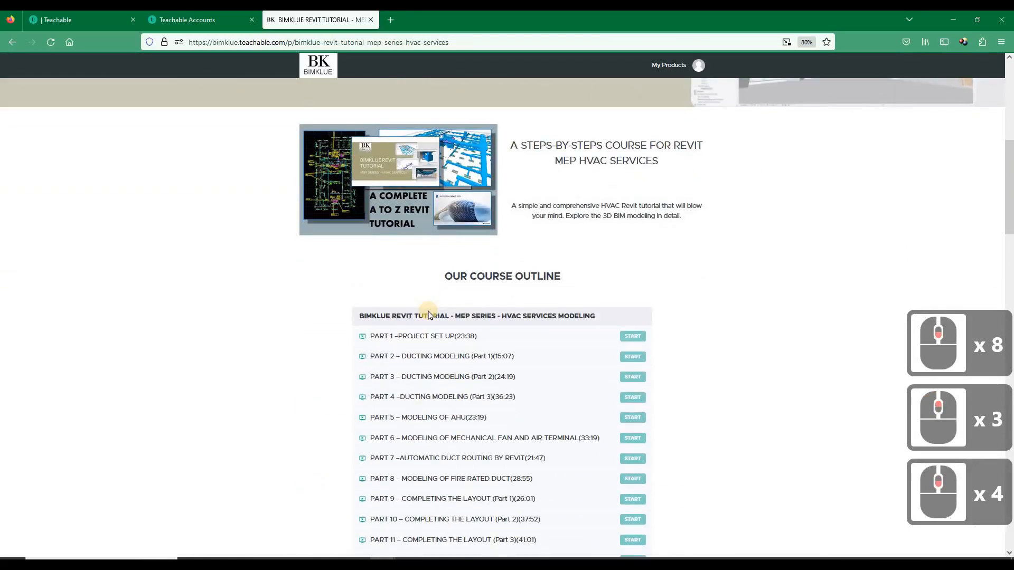
{"action": "scroll", "coordinate": [380, 222], "scroll_direction": "down", "scroll_amount": 2}
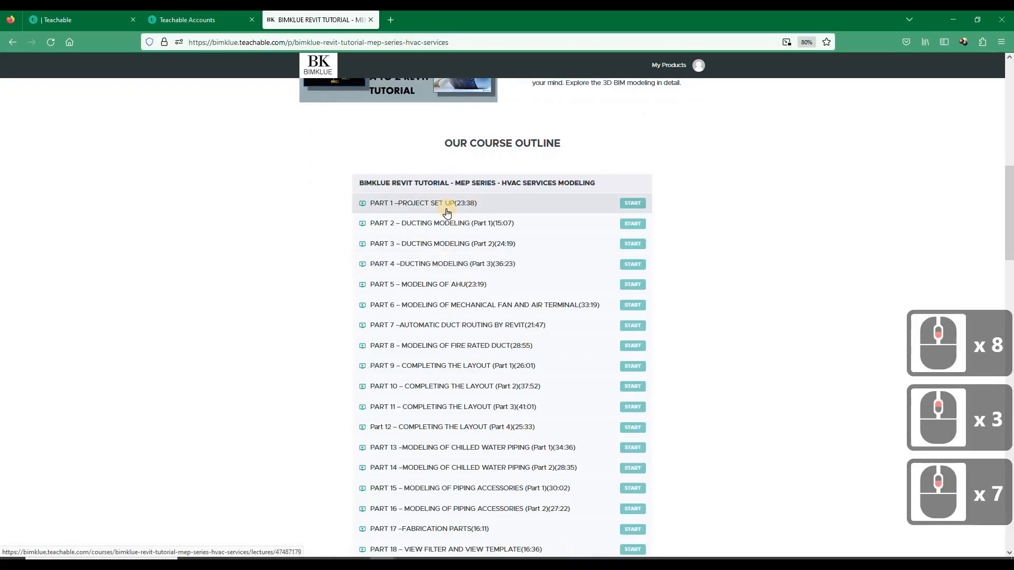
{"action": "scroll", "coordinate": [447, 215], "scroll_direction": "down", "scroll_amount": 2}
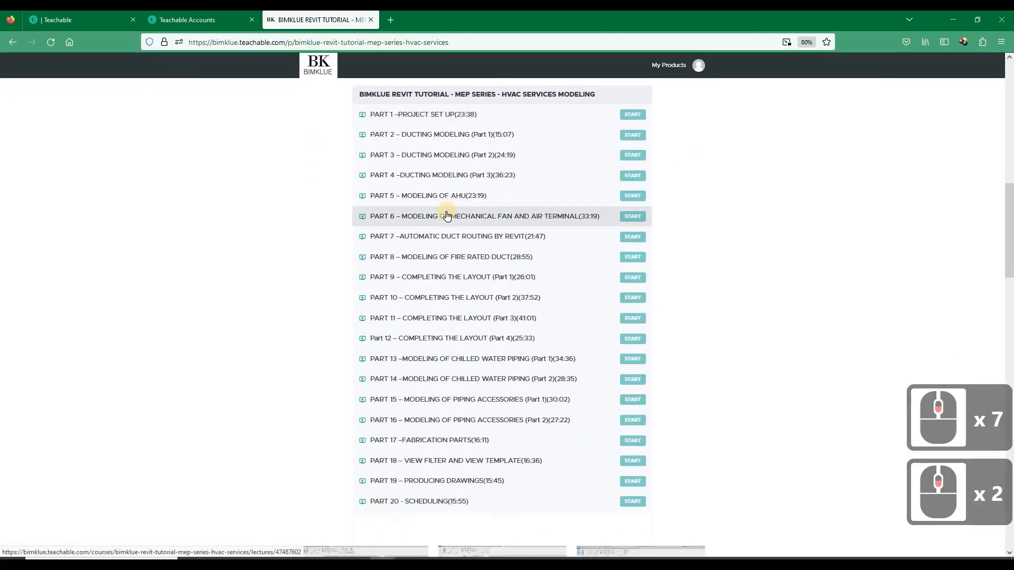
{"action": "scroll", "coordinate": [447, 216], "scroll_direction": "down", "scroll_amount": 2}
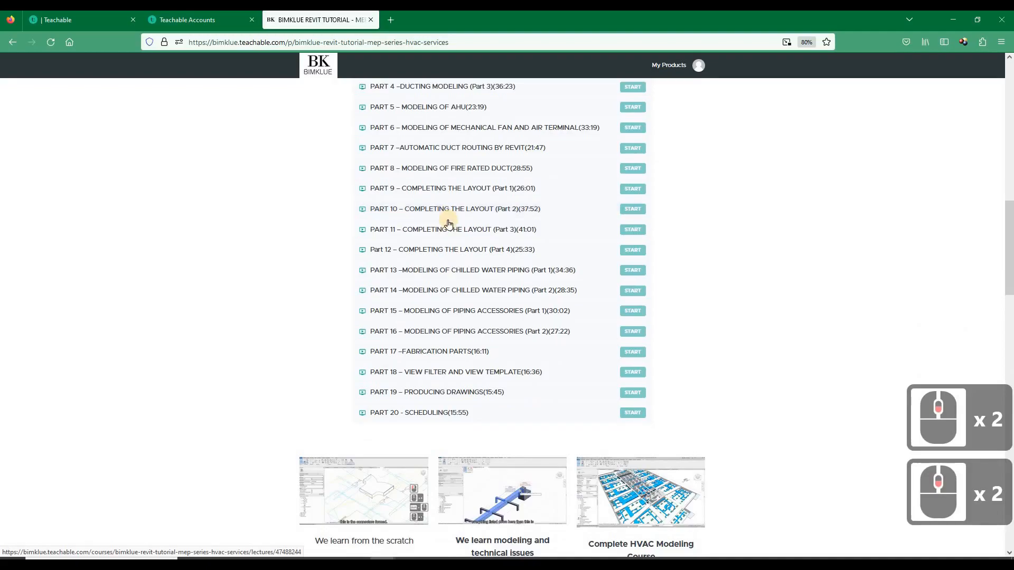
Review the rest of the HVAC course page, including the course highlights, video introduction, pricing option and other offered Revit courses
{"action": "scroll", "coordinate": [449, 219], "scroll_direction": "down", "scroll_amount": 3}
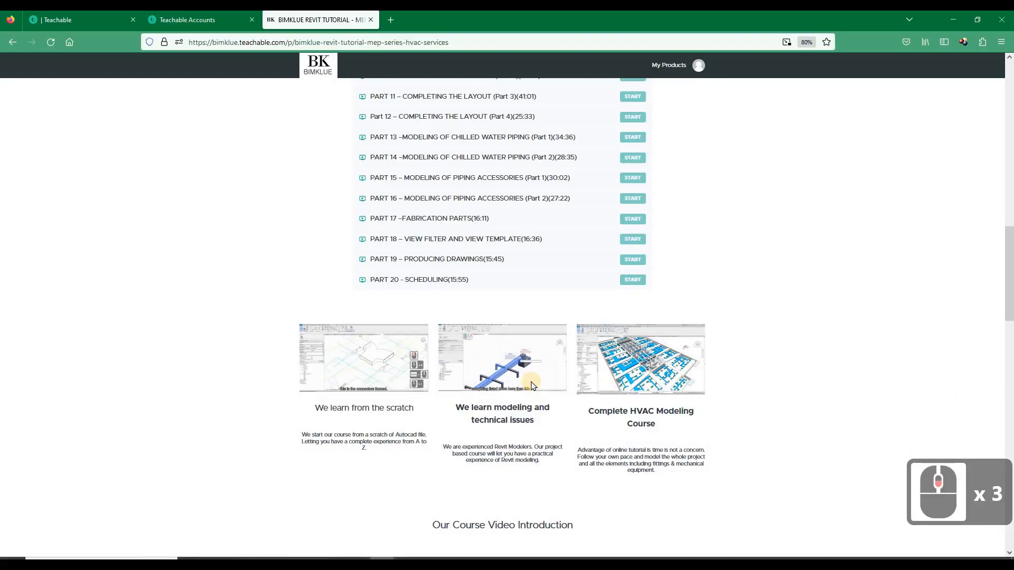
{"action": "scroll", "coordinate": [513, 380], "scroll_direction": "down", "scroll_amount": 7}
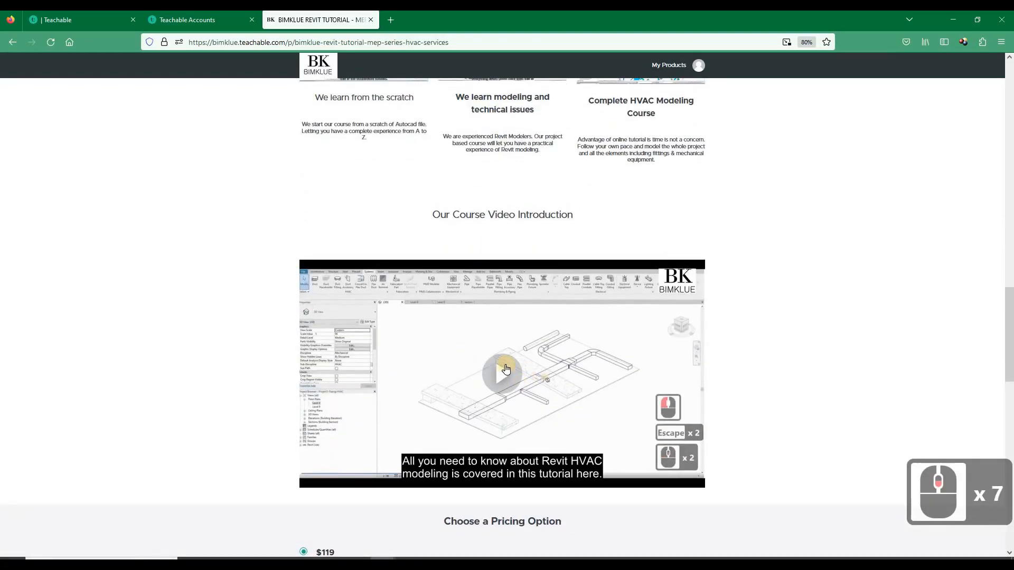
{"action": "scroll", "coordinate": [486, 363], "scroll_direction": "down", "scroll_amount": 6}
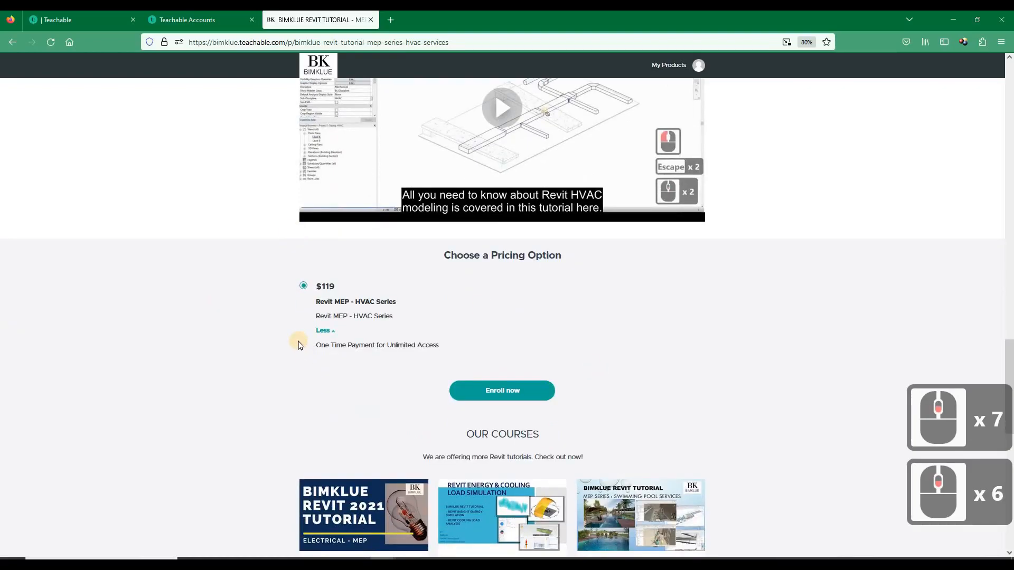
{"action": "scroll", "coordinate": [305, 275], "scroll_direction": "down", "scroll_amount": 2}
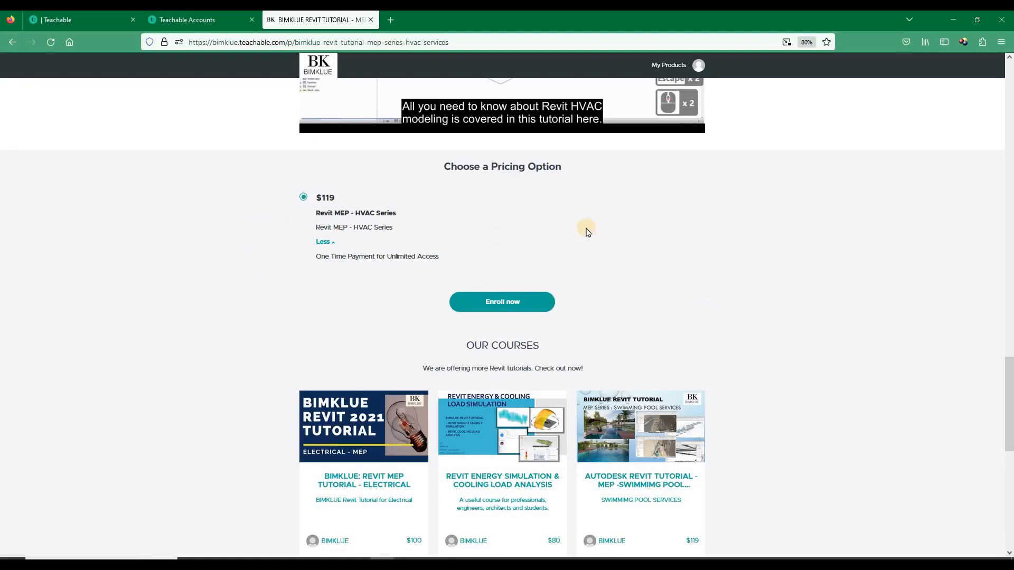
{"action": "scroll", "coordinate": [239, 256], "scroll_direction": "down", "scroll_amount": 9}
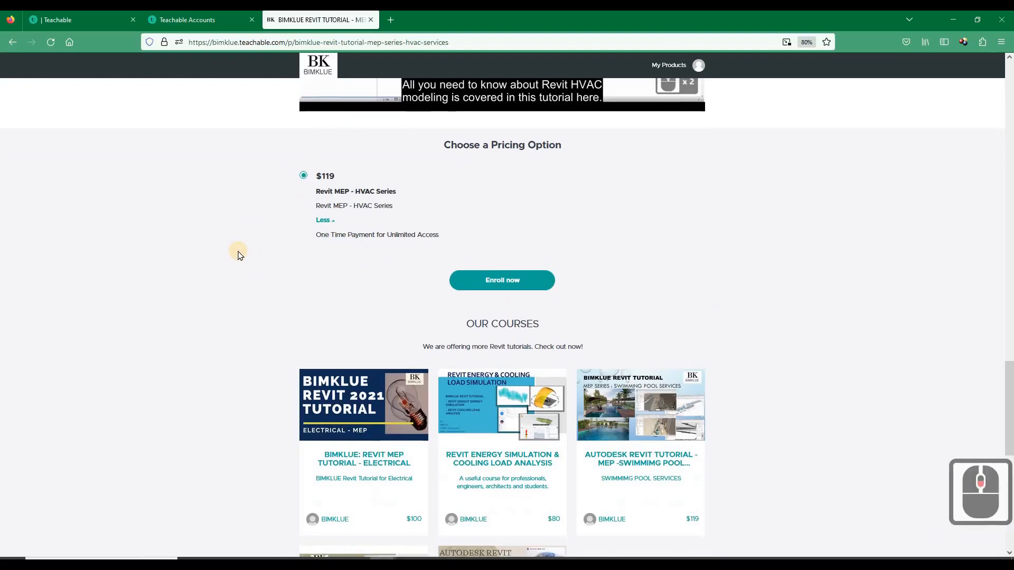
{"action": "scroll", "coordinate": [239, 256], "scroll_direction": "down", "scroll_amount": 4}
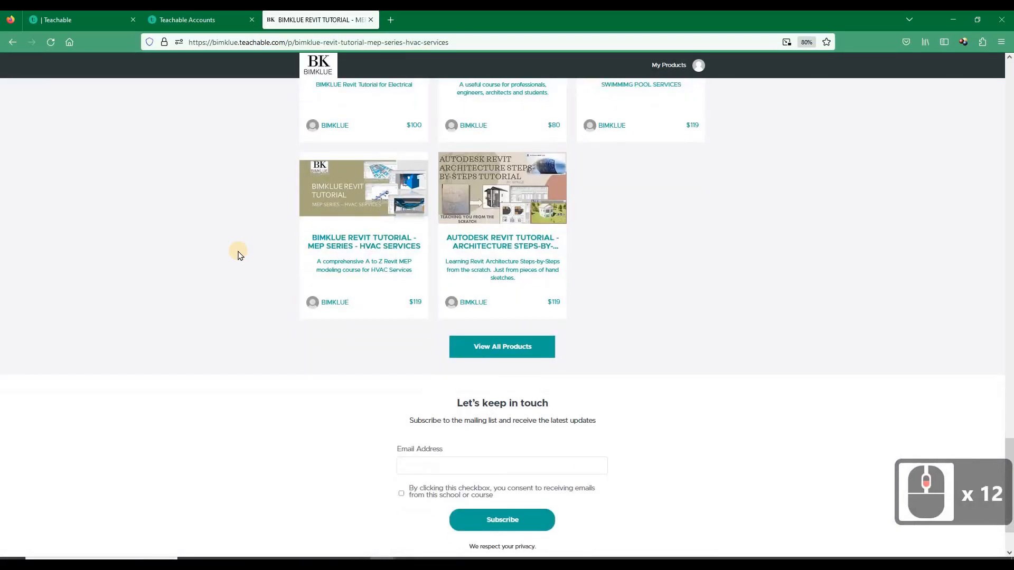
{"action": "scroll", "coordinate": [238, 256], "scroll_direction": "up", "scroll_amount": 6}
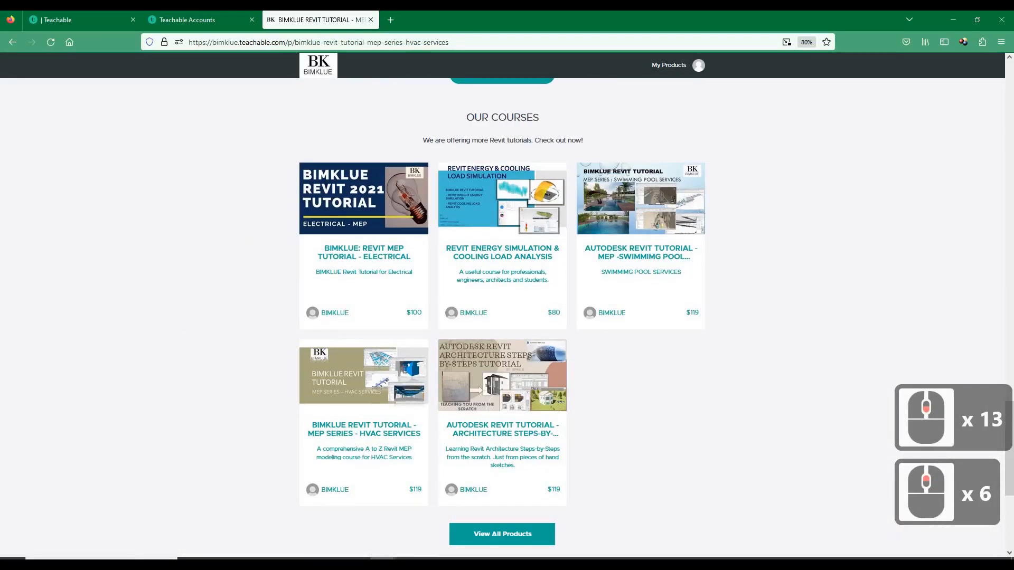
Switch back to Revit and create a new family from the English Metric Generic Model face based template
{"action": "left_click", "coordinate": [260, 238]}
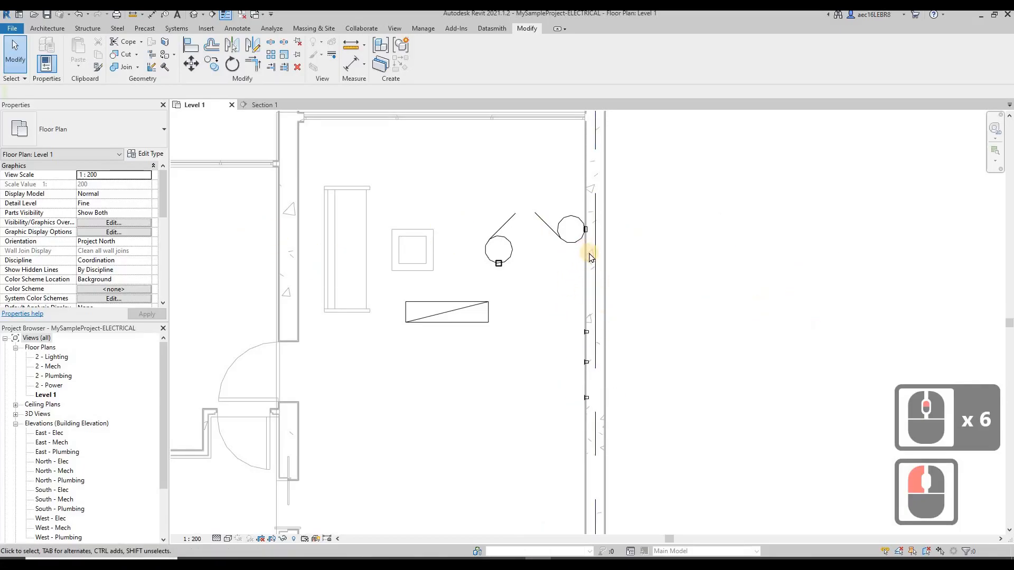
{"action": "left_click", "coordinate": [437, 267]}
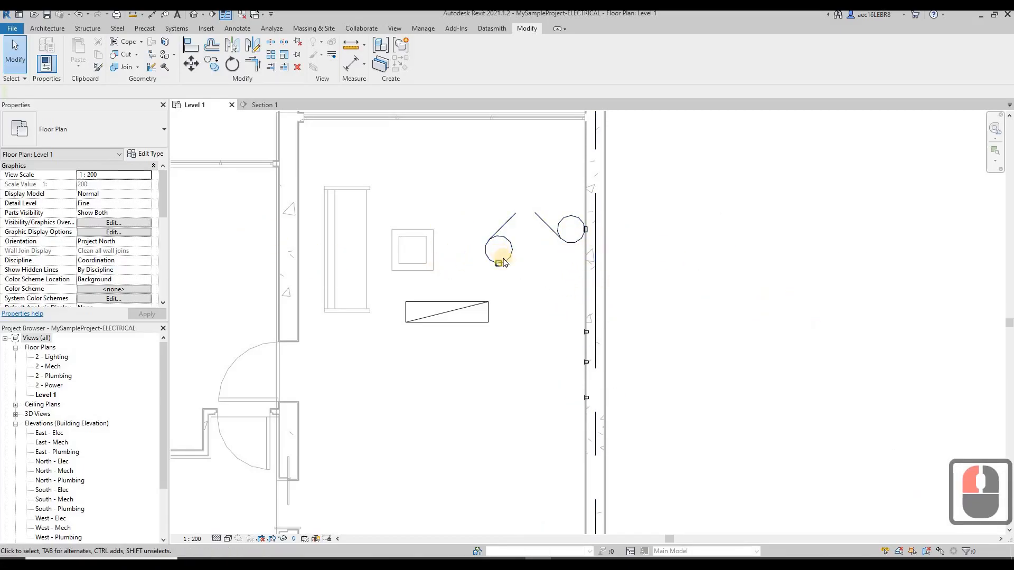
{"action": "left_click", "coordinate": [13, 29]}
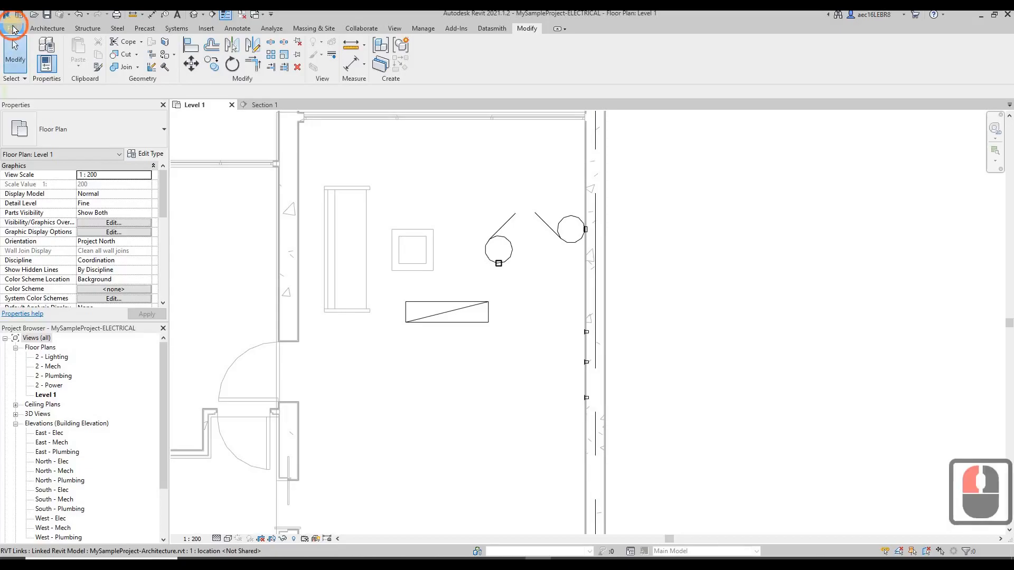
{"action": "mouse_move", "coordinate": [30, 76]}
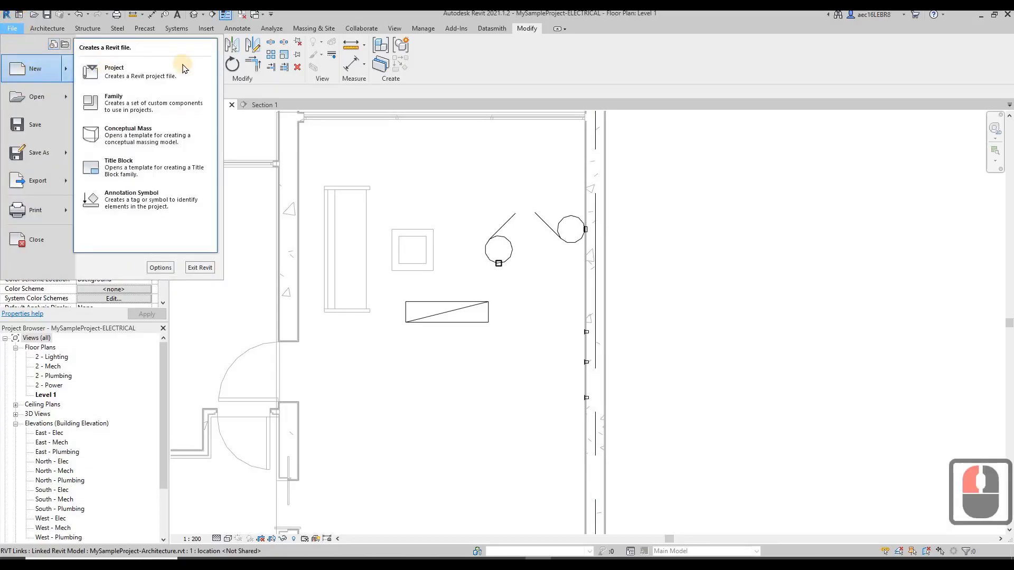
{"action": "left_click", "coordinate": [161, 101]}
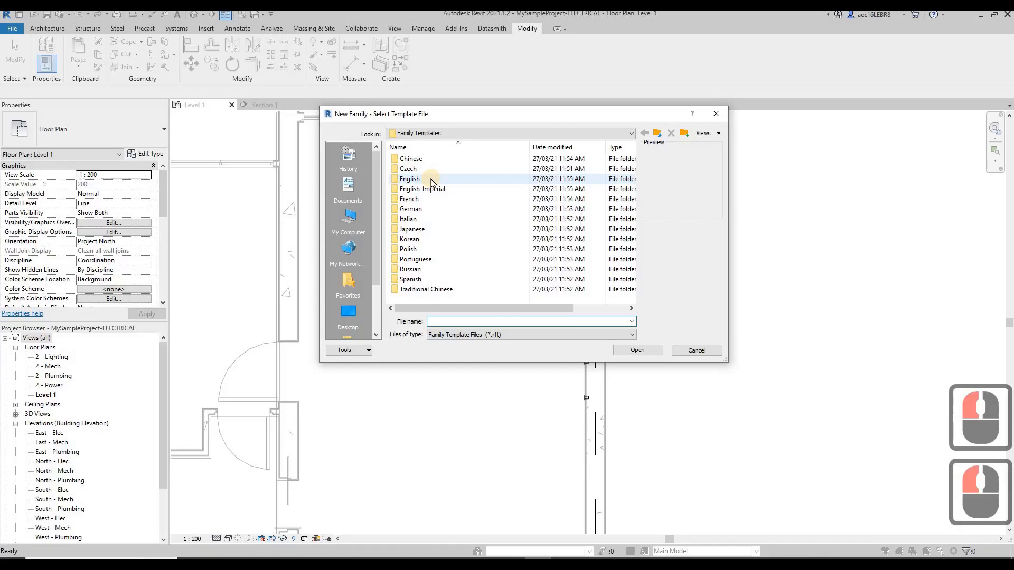
{"action": "left_click", "coordinate": [431, 181]}
{"action": "double_click", "coordinate": [431, 181]}
{"action": "scroll", "coordinate": [450, 207], "scroll_direction": "down", "scroll_amount": 4}
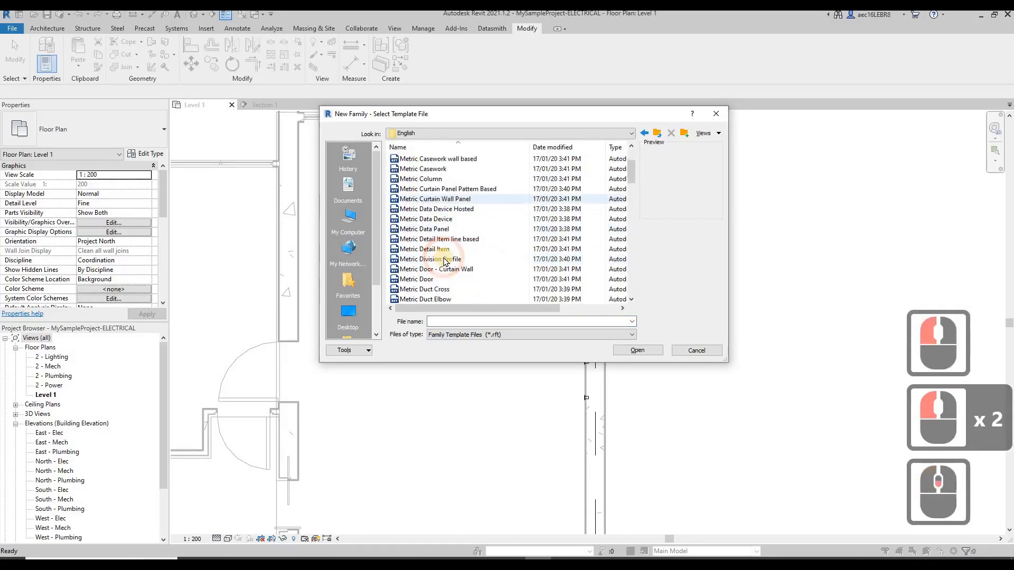
{"action": "scroll", "coordinate": [449, 207], "scroll_direction": "down", "scroll_amount": 5}
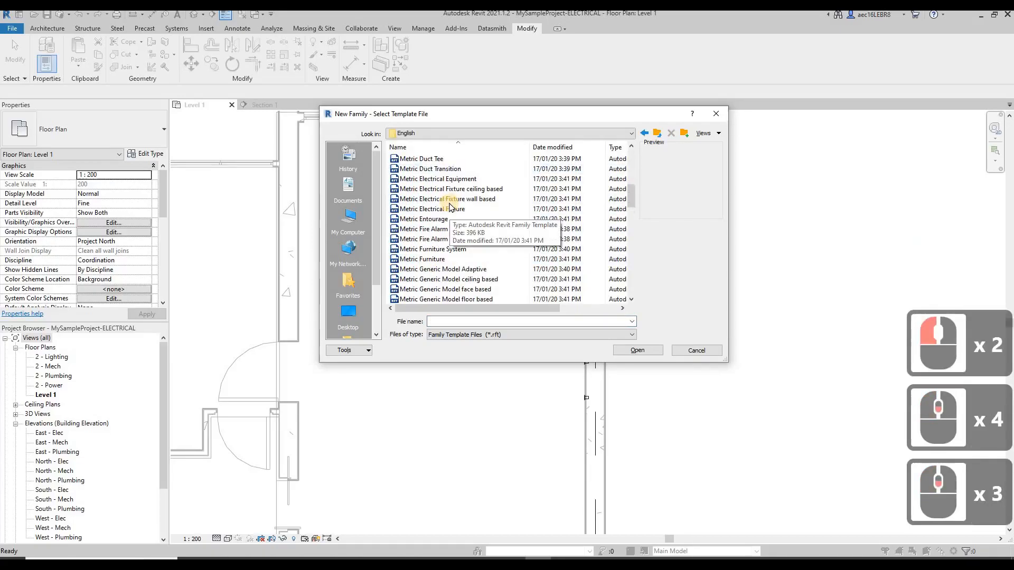
{"action": "left_click", "coordinate": [521, 287]}
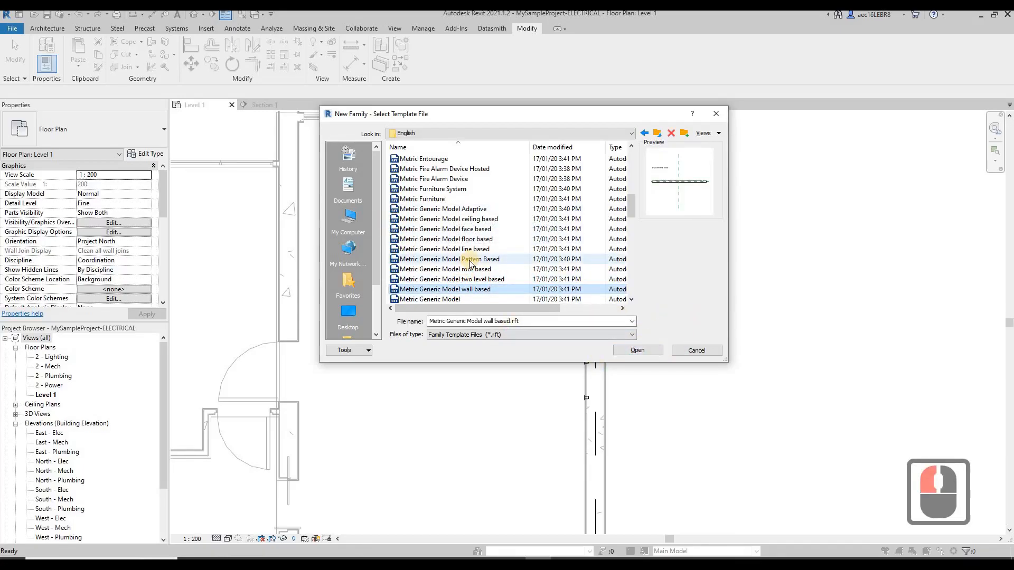
{"action": "scroll", "coordinate": [433, 181], "scroll_direction": "down", "scroll_amount": 1}
{"action": "left_click", "coordinate": [441, 198]}
{"action": "left_click", "coordinate": [639, 351]}
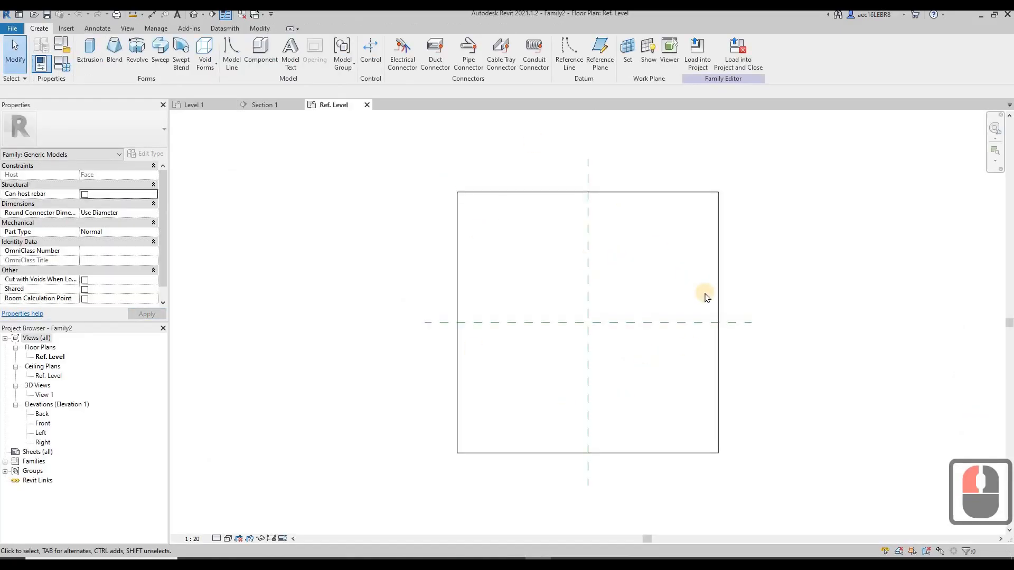
Inspect the family template's host block in 3D and return to the Ref. Level plan
{"action": "scroll", "coordinate": [742, 269], "scroll_direction": "up", "scroll_amount": 1}
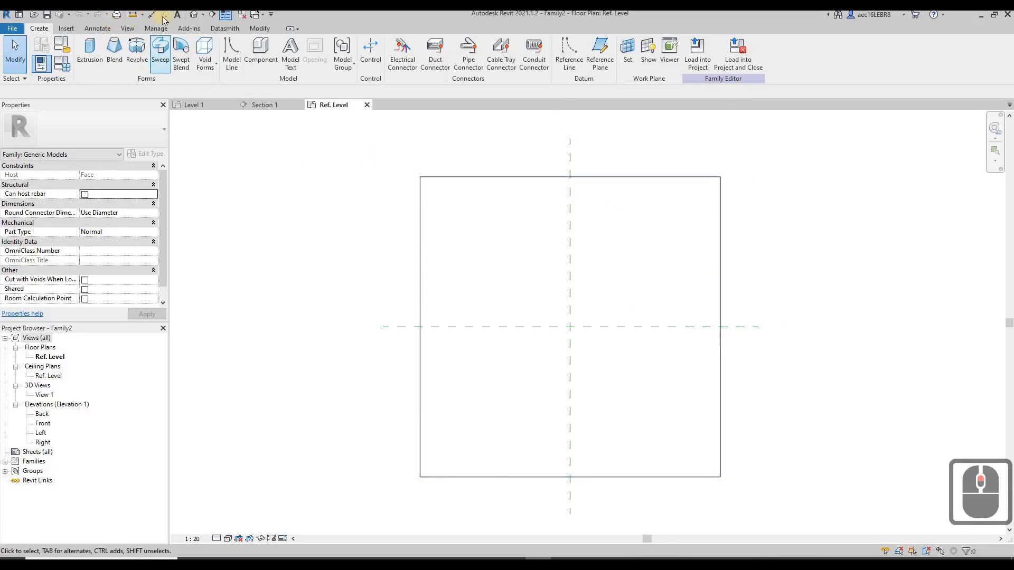
{"action": "left_click", "coordinate": [193, 15]}
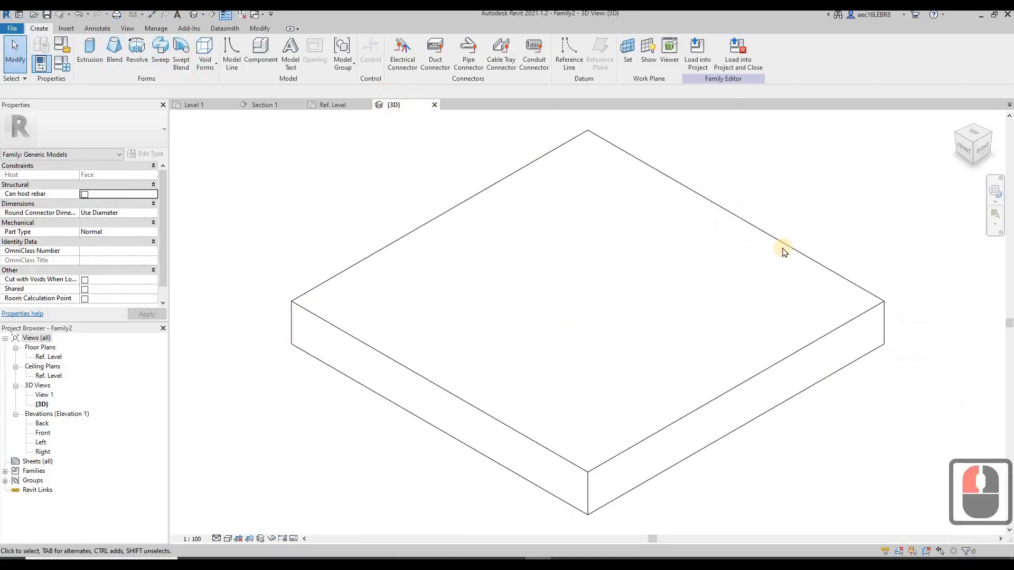
{"action": "left_click", "coordinate": [434, 105]}
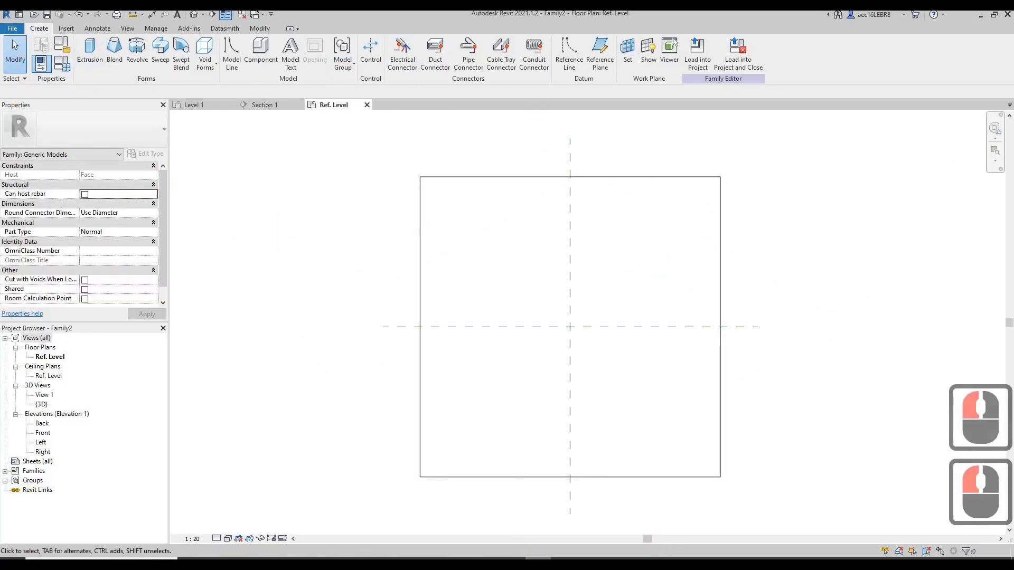
Check the 1 Gang 2 Way Switch datasheet and read the width, height and depth in the Pieno 13A switched socket datasheet
{"action": "left_click", "coordinate": [515, 563]}
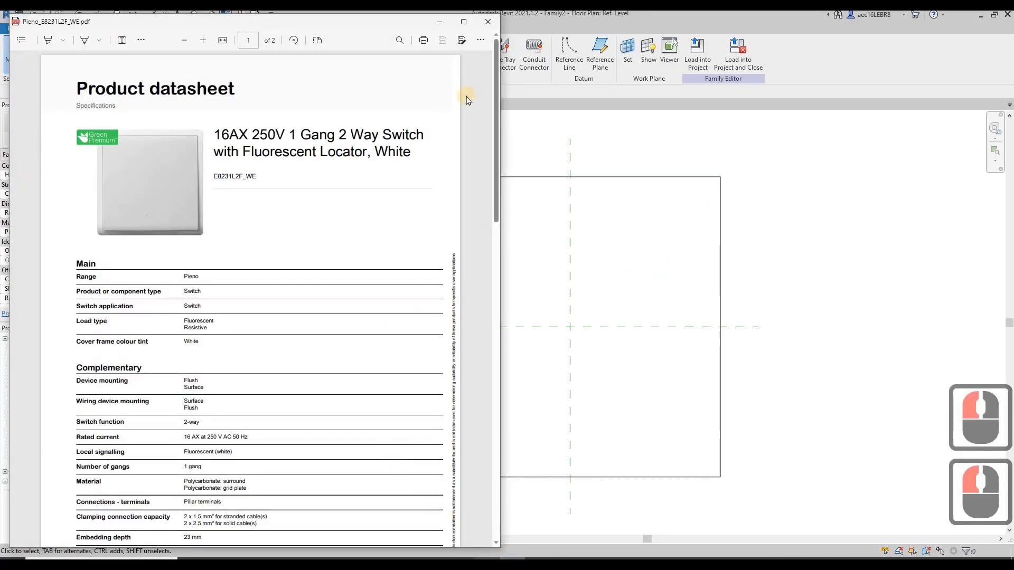
{"action": "left_click", "coordinate": [571, 433]}
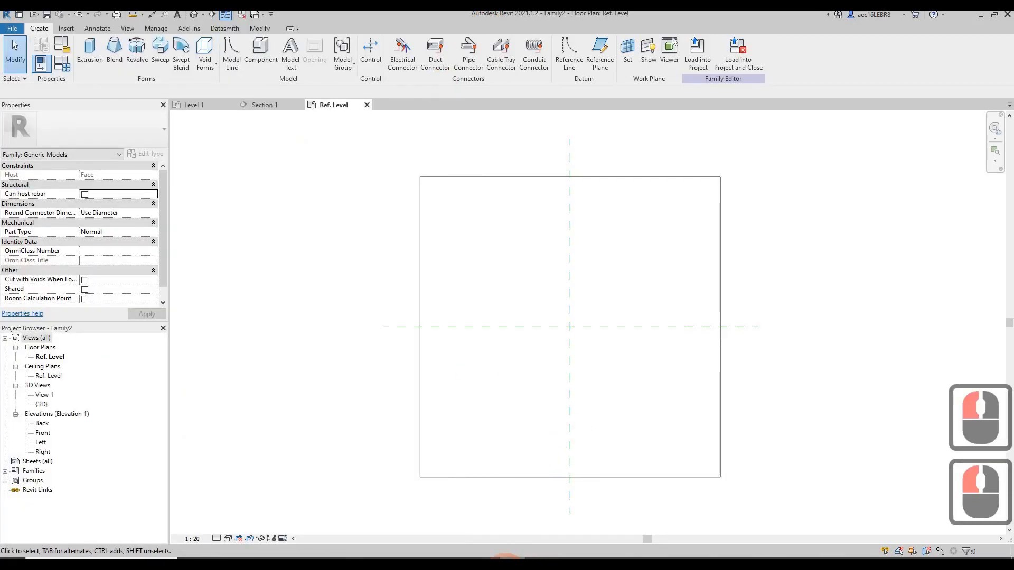
{"action": "left_click", "coordinate": [133, 183]}
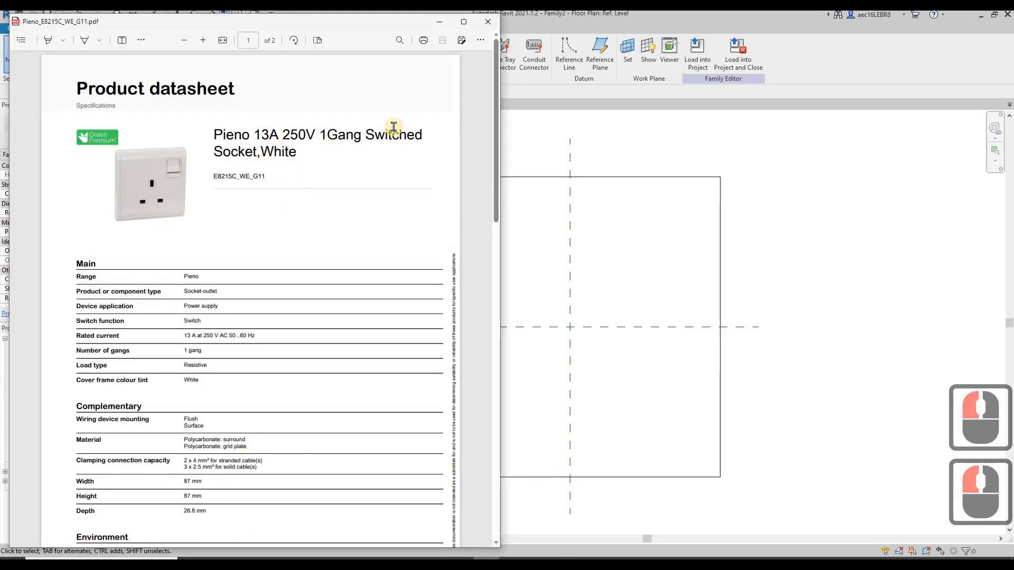
{"action": "scroll", "coordinate": [370, 235], "scroll_direction": "down", "scroll_amount": 4}
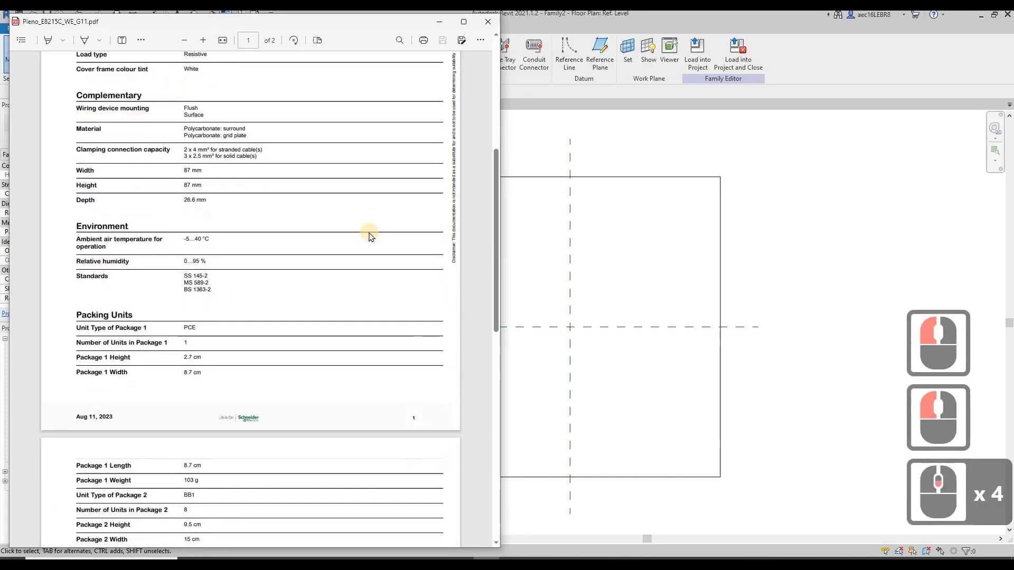
{"action": "scroll", "coordinate": [129, 390], "scroll_direction": "up", "scroll_amount": 3}
{"action": "scroll", "coordinate": [185, 340], "scroll_direction": "down", "scroll_amount": 1}
{"action": "scroll", "coordinate": [170, 404], "scroll_direction": "up", "scroll_amount": 1}
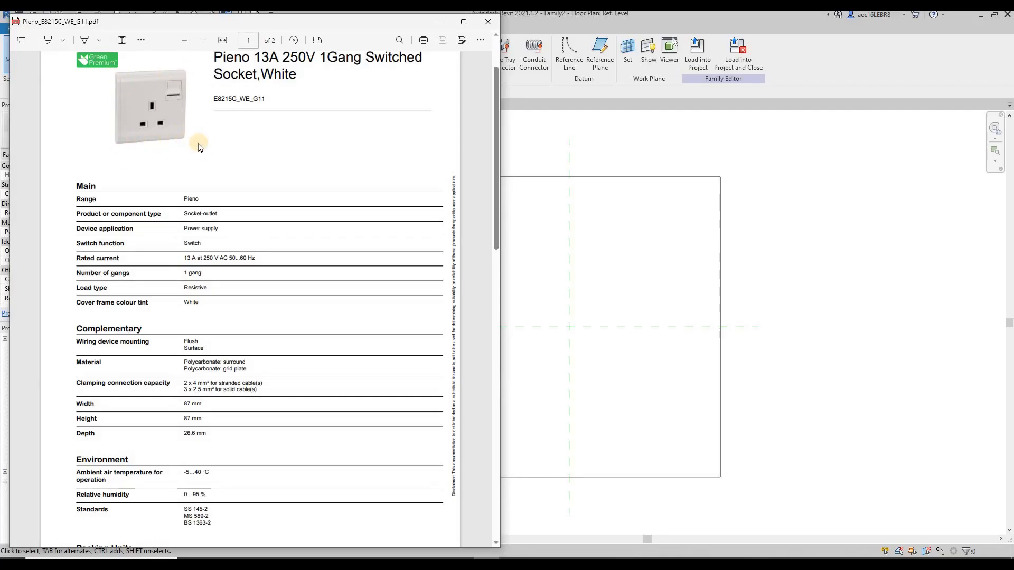
{"action": "left_click", "coordinate": [619, 139]}
Start an extrusion on the Ref. Level plan and sketch a rectangle about 180 by 145 mm over the reference plane intersection
{"action": "left_click", "coordinate": [86, 48]}
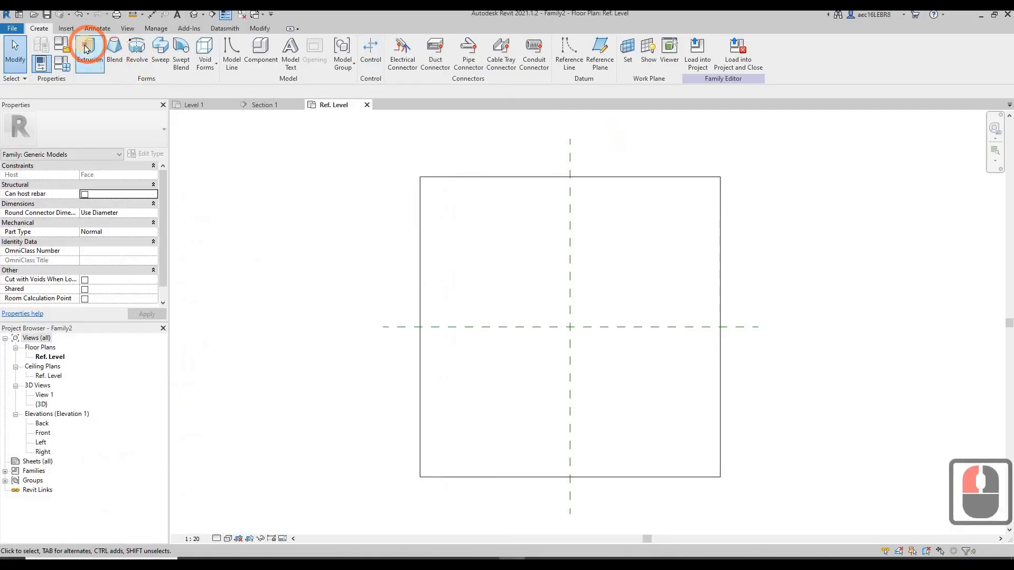
{"action": "left_click", "coordinate": [641, 57]}
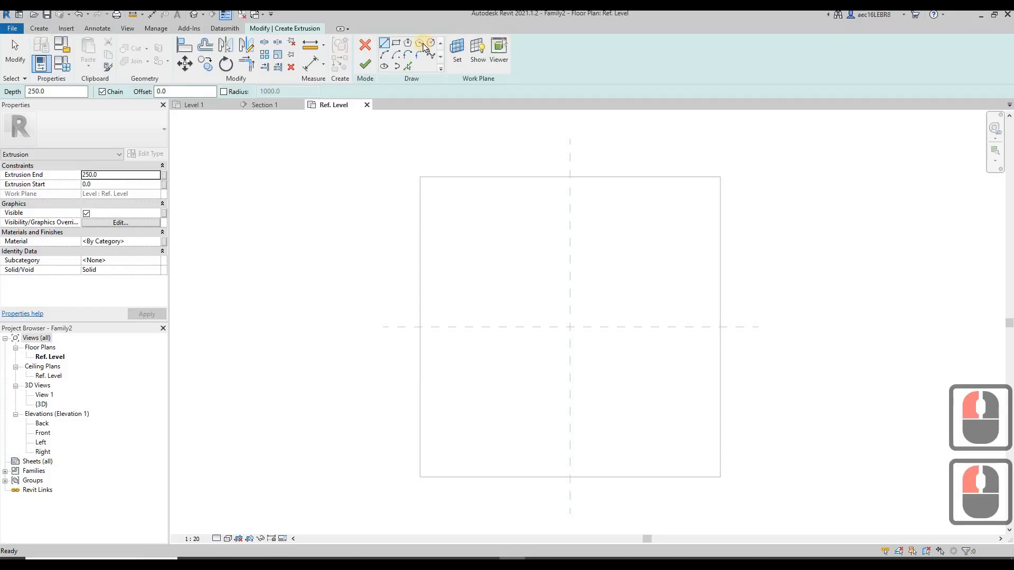
{"action": "left_click", "coordinate": [397, 43]}
{"action": "scroll", "coordinate": [557, 335], "scroll_direction": "up", "scroll_amount": 11}
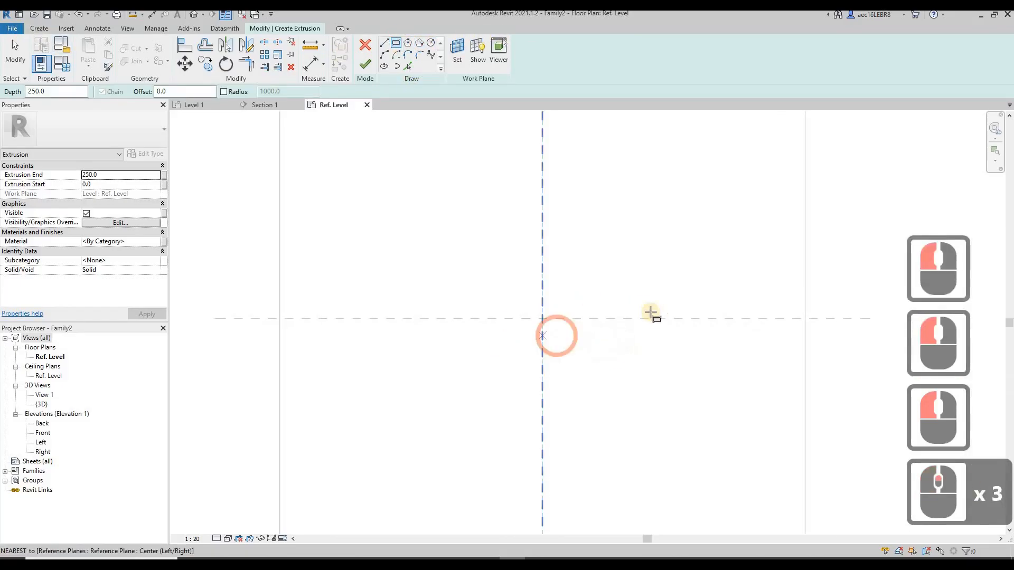
{"action": "left_click", "coordinate": [553, 261]}
{"action": "left_click", "coordinate": [671, 356]}
{"action": "key", "text": "Escape"}
{"action": "key", "text": "Escape"}
Set the sketched rectangle's width and height to 87 mm each
{"action": "left_click", "coordinate": [672, 288]}
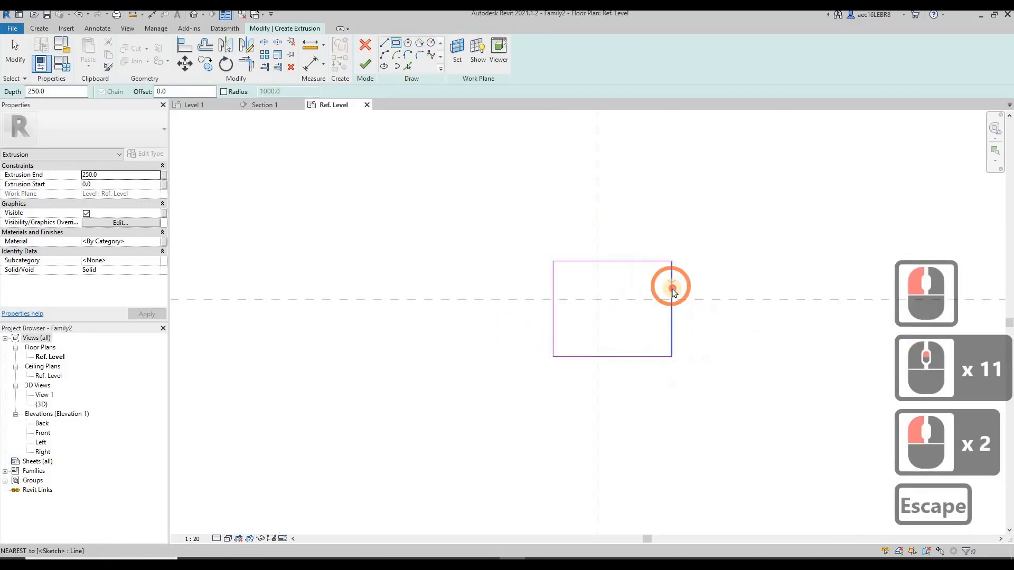
{"action": "left_click", "coordinate": [690, 387]}
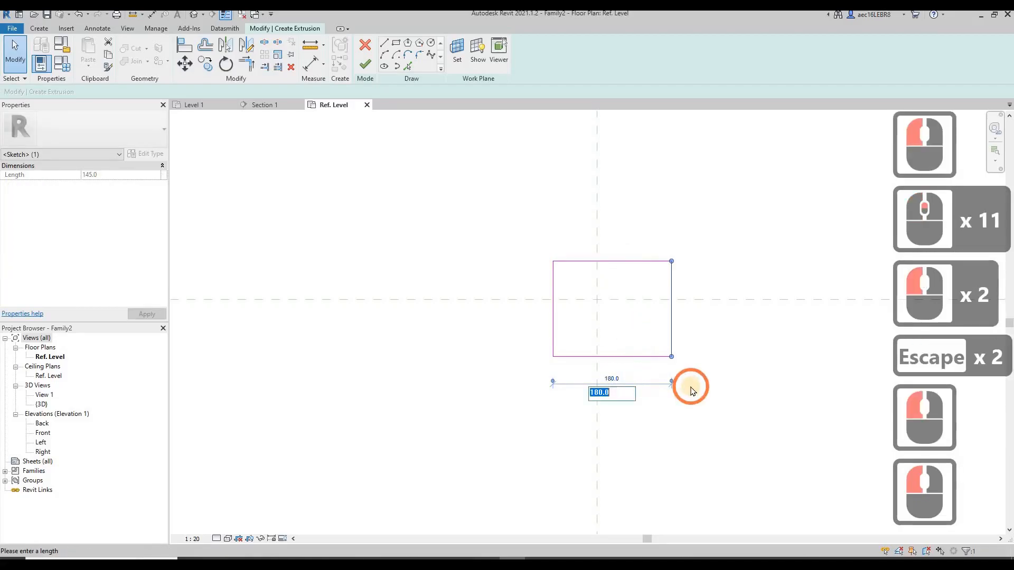
{"action": "type", "text": "87+"}
{"action": "key", "text": "BackSpace"}
{"action": "key", "text": "Return"}
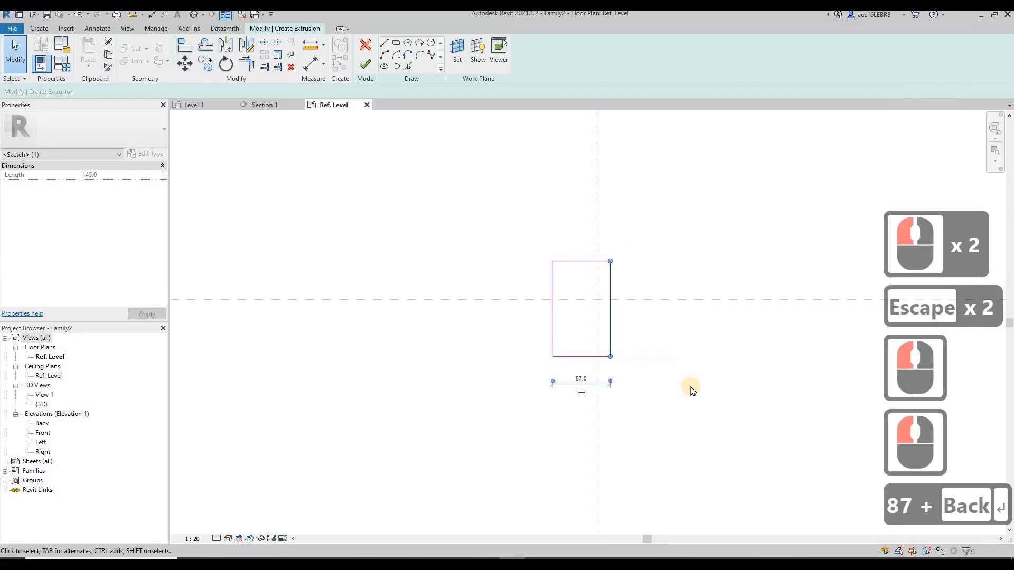
{"action": "left_click", "coordinate": [628, 310]}
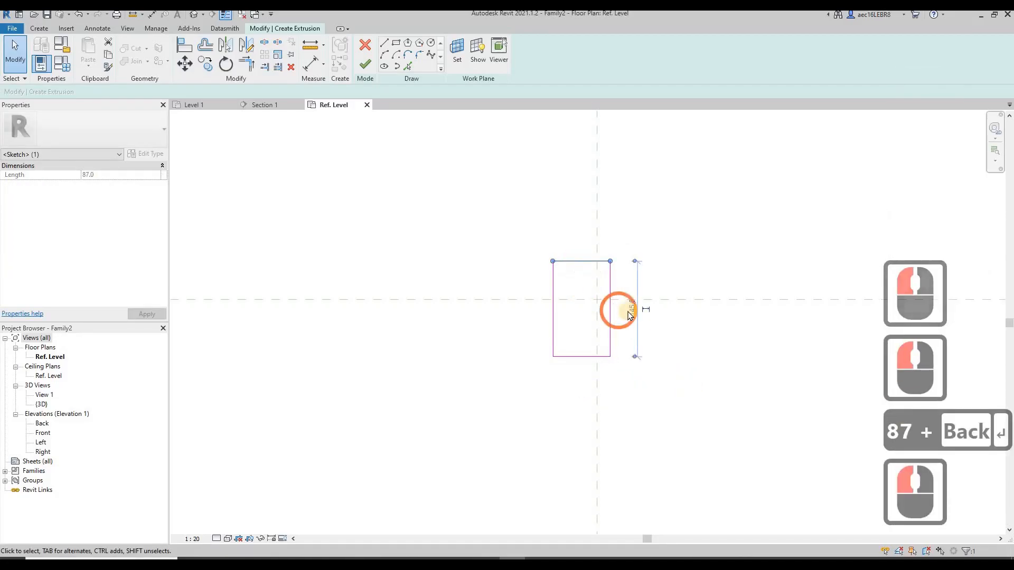
{"action": "left_click", "coordinate": [664, 363]}
{"action": "type", "text": "87"}
{"action": "key", "text": "Return"}
{"action": "key", "text": "Escape"}
{"action": "key", "text": "Escape"}
Move the square profile so that it is centred on the intersection of the two reference planes
{"action": "left_click_drag", "start_coordinate": [502, 324], "coordinate": [687, 445]}
{"action": "left_click", "coordinate": [182, 66]}
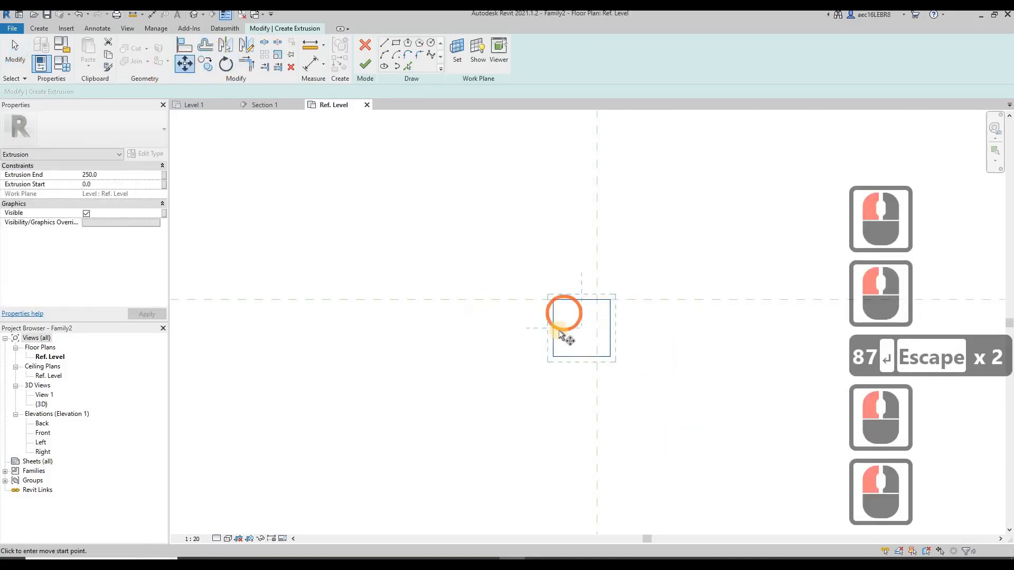
{"action": "left_click", "coordinate": [546, 297]}
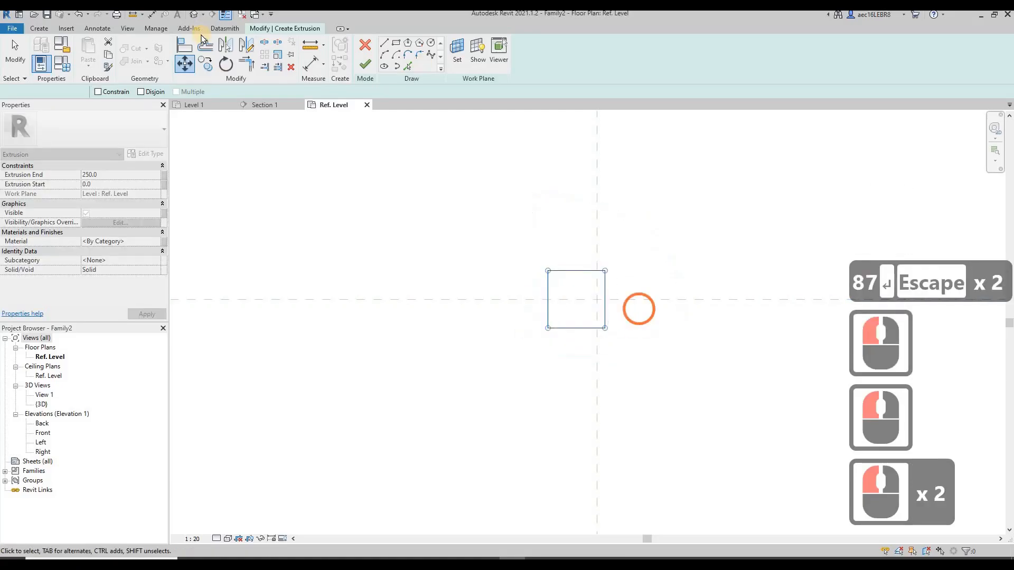
{"action": "left_click", "coordinate": [185, 64]}
{"action": "left_click", "coordinate": [576, 270]}
{"action": "left_click", "coordinate": [597, 270]}
{"action": "key", "text": "Escape"}
{"action": "key", "text": "Escape"}
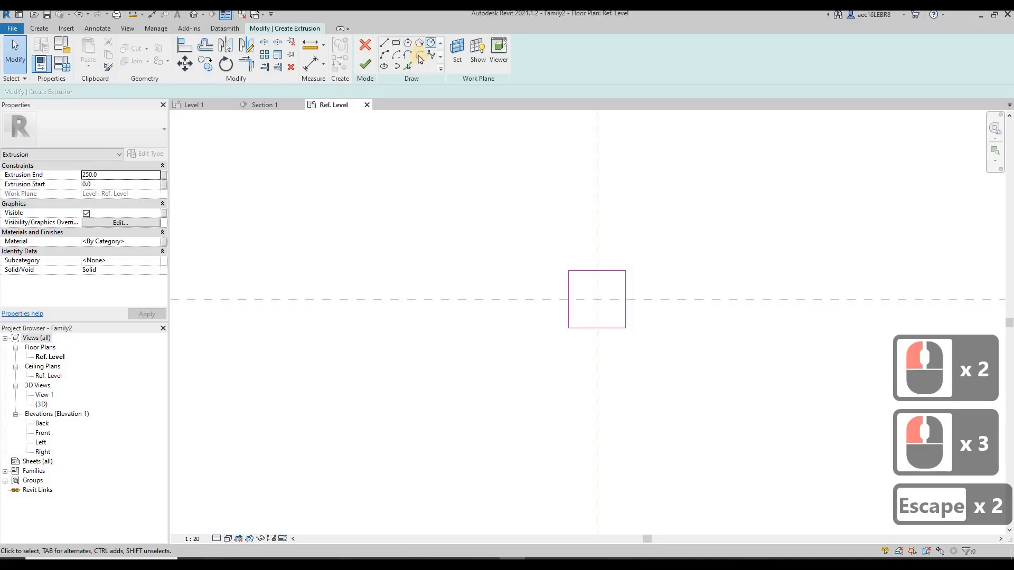
Fillet the upper-left corner of the square extrusion profile with a 3 mm radius
{"action": "left_click", "coordinate": [419, 54]}
{"action": "scroll", "coordinate": [518, 258], "scroll_direction": "up", "scroll_amount": 8}
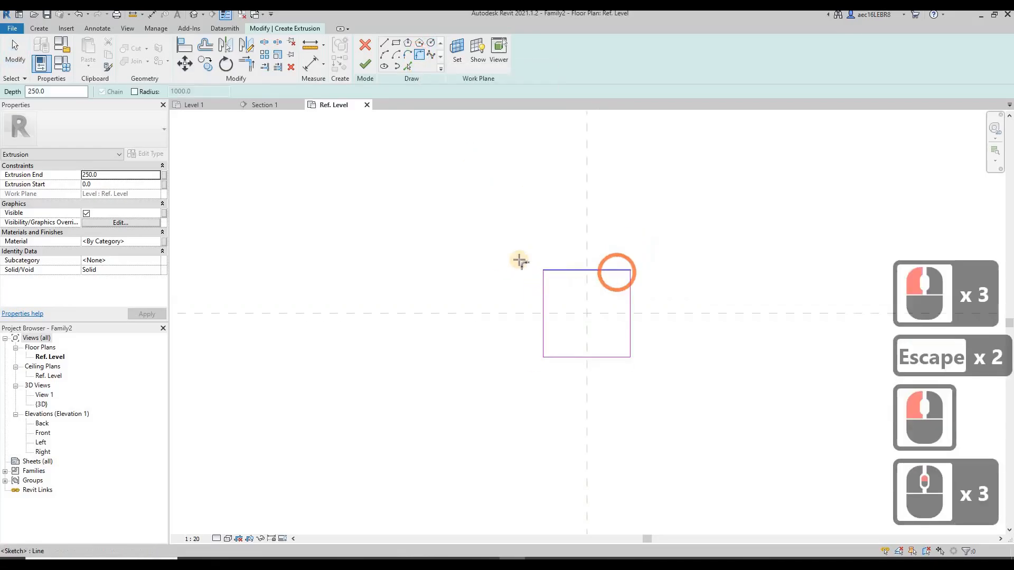
{"action": "left_click", "coordinate": [471, 281]}
{"action": "left_click", "coordinate": [482, 279]}
{"action": "left_click", "coordinate": [521, 287]}
{"action": "left_click", "coordinate": [561, 316]}
{"action": "type", "text": "3"}
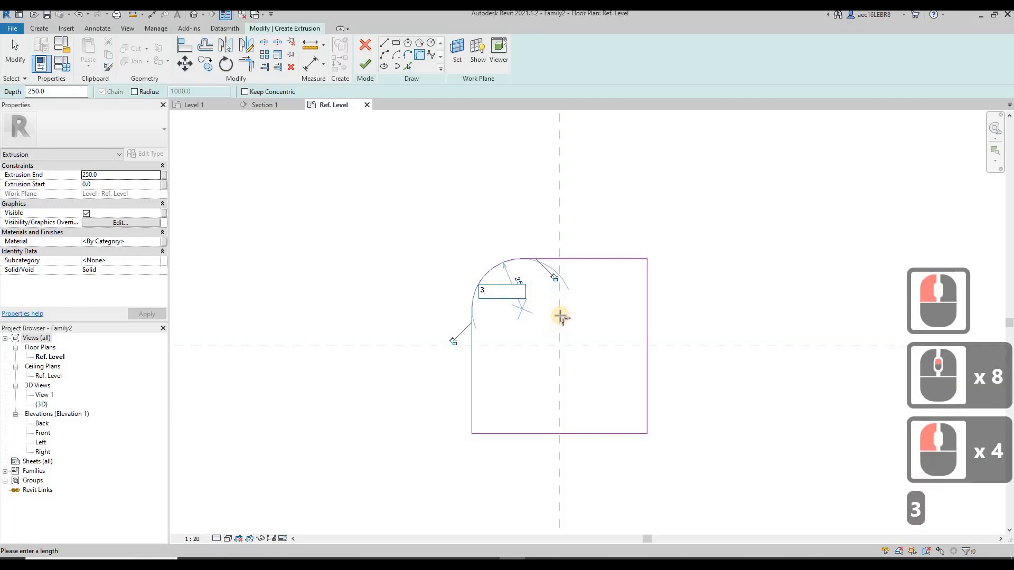
{"action": "key", "text": "Return"}
Round the square profile's upper-right corner with a 3 mm fillet arc
{"action": "left_click", "coordinate": [636, 259]}
{"action": "left_click", "coordinate": [645, 271]}
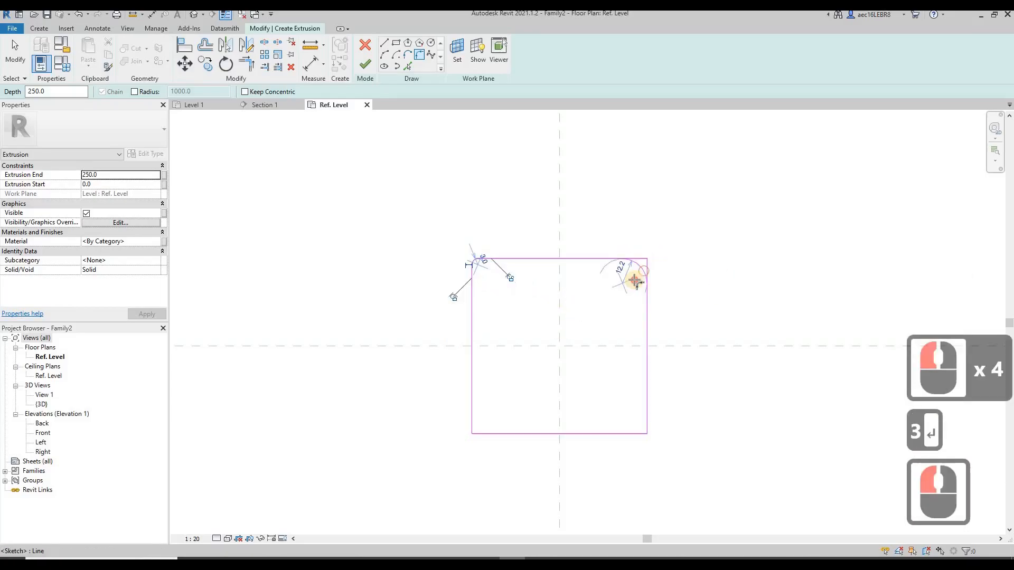
{"action": "left_click", "coordinate": [629, 281]}
{"action": "left_click", "coordinate": [603, 281]}
{"action": "type", "text": "3"}
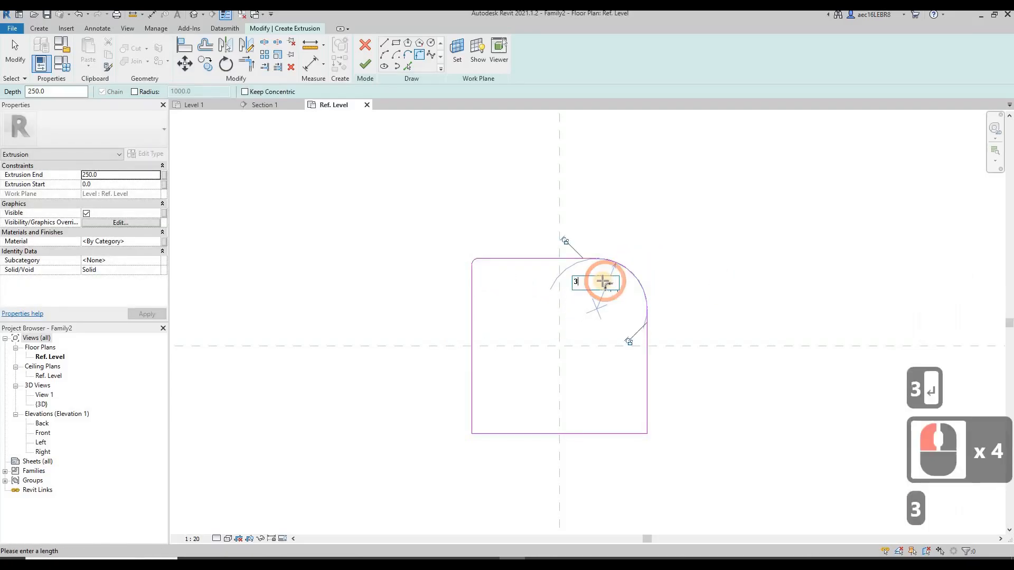
{"action": "key", "text": "Return"}
Add a 3 mm radius fillet to the lower-right corner of the square profile
{"action": "left_click", "coordinate": [638, 426]}
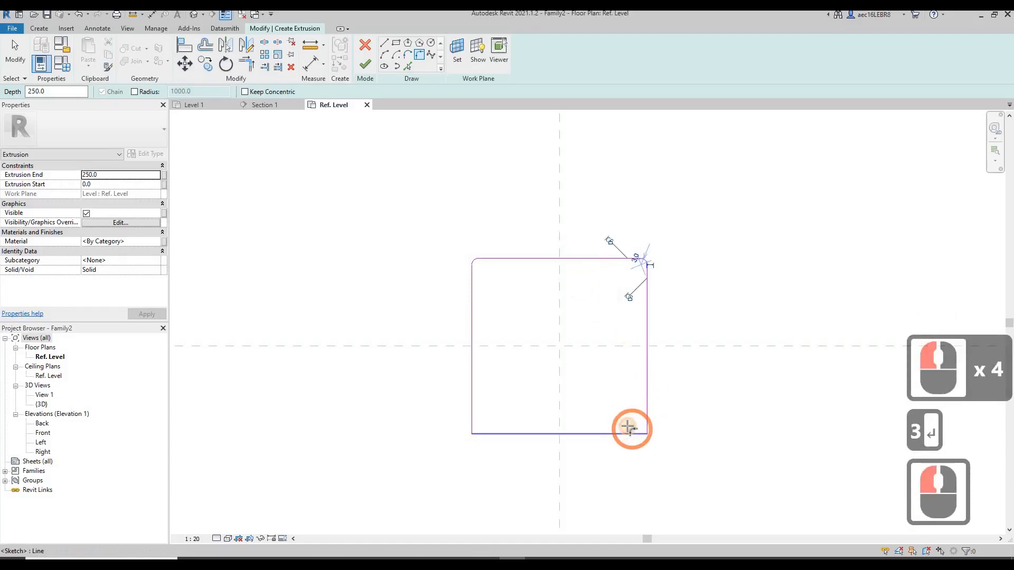
{"action": "left_click", "coordinate": [633, 428]}
{"action": "left_click", "coordinate": [621, 392]}
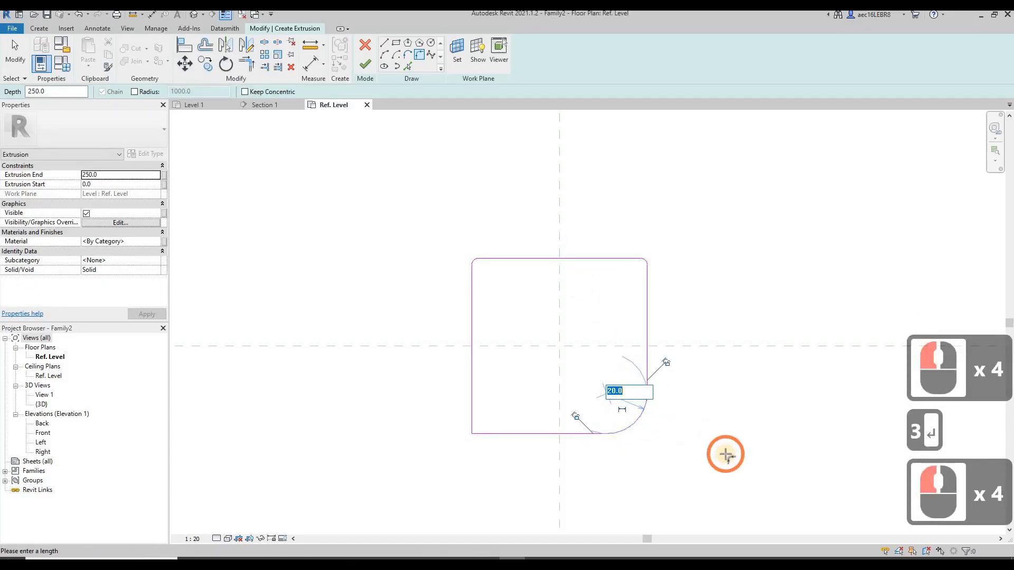
{"action": "type", "text": "3"}
{"action": "key", "text": "Return"}
Fillet the remaining lower-left corner of the profile with a 3 mm radius
{"action": "left_click", "coordinate": [475, 430]}
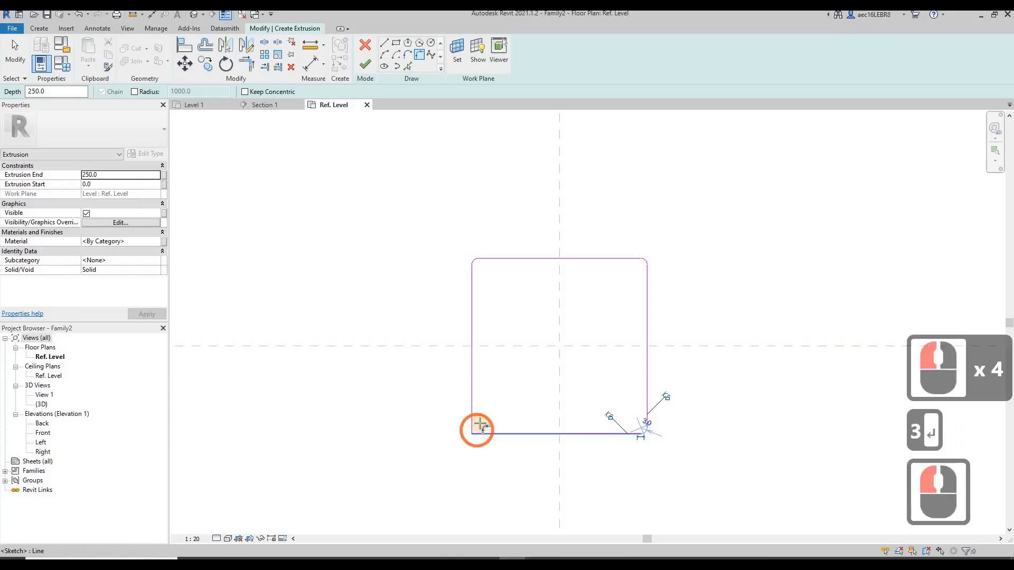
{"action": "left_click", "coordinate": [478, 420]}
{"action": "left_click", "coordinate": [488, 407]}
{"action": "type", "text": "3"}
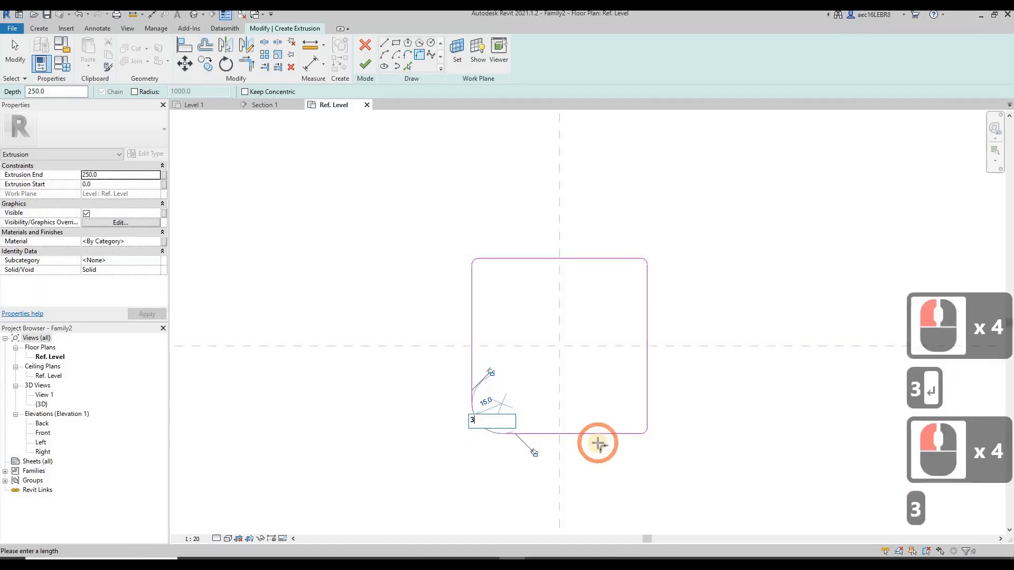
{"action": "key", "text": "Return"}
Set the extrusion end to 10 mm, finish the extrusion and view the plate in 3D
{"action": "left_click", "coordinate": [109, 175]}
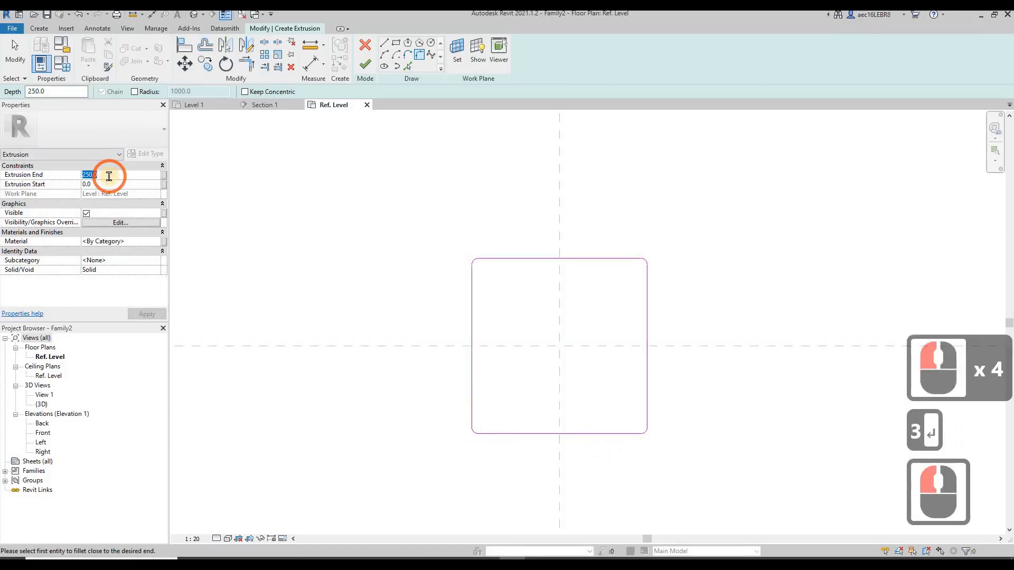
{"action": "type", "text": "10"}
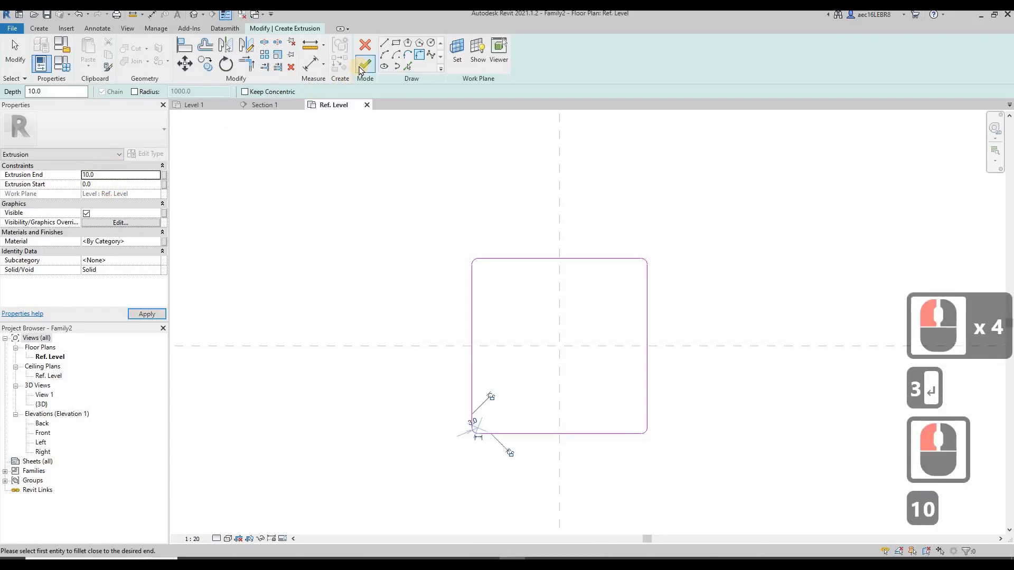
{"action": "left_click", "coordinate": [360, 68]}
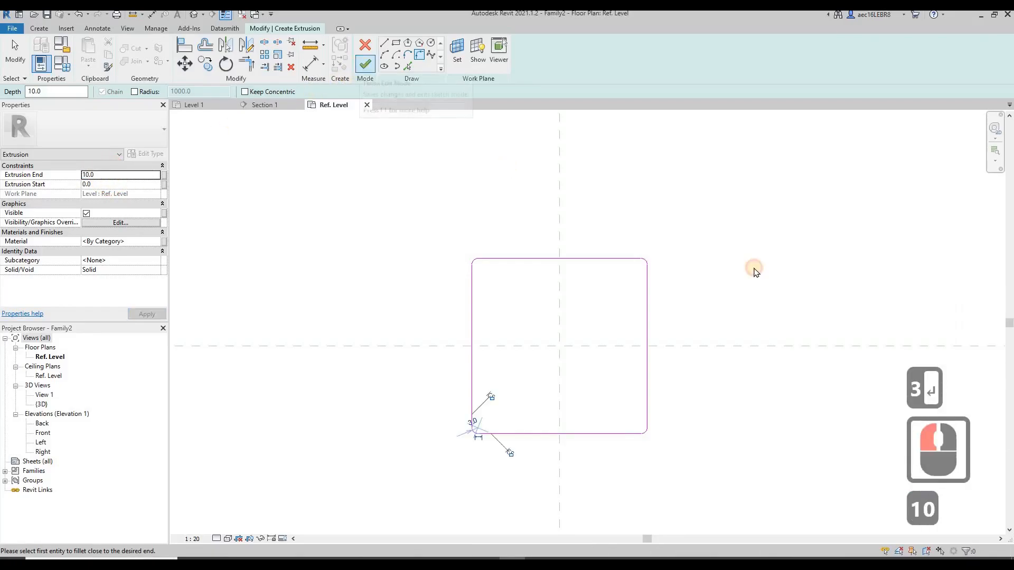
{"action": "left_click", "coordinate": [192, 15]}
{"action": "middle_click_drag", "start_coordinate": [686, 416], "coordinate": [713, 351], "text": "shift"}
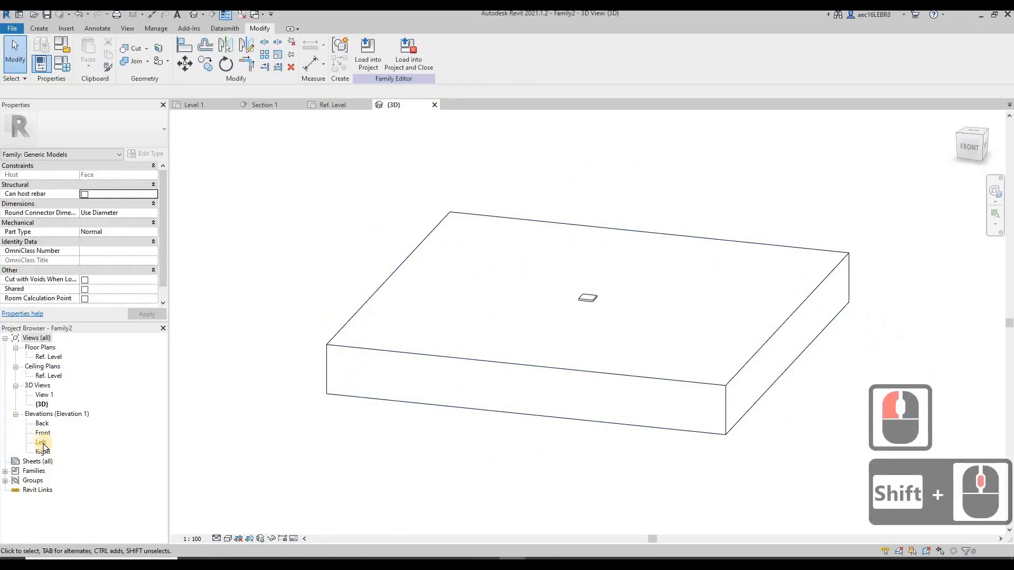
Open the Left elevation at the plate and start a void extrusion there
{"action": "double_click", "coordinate": [42, 442]}
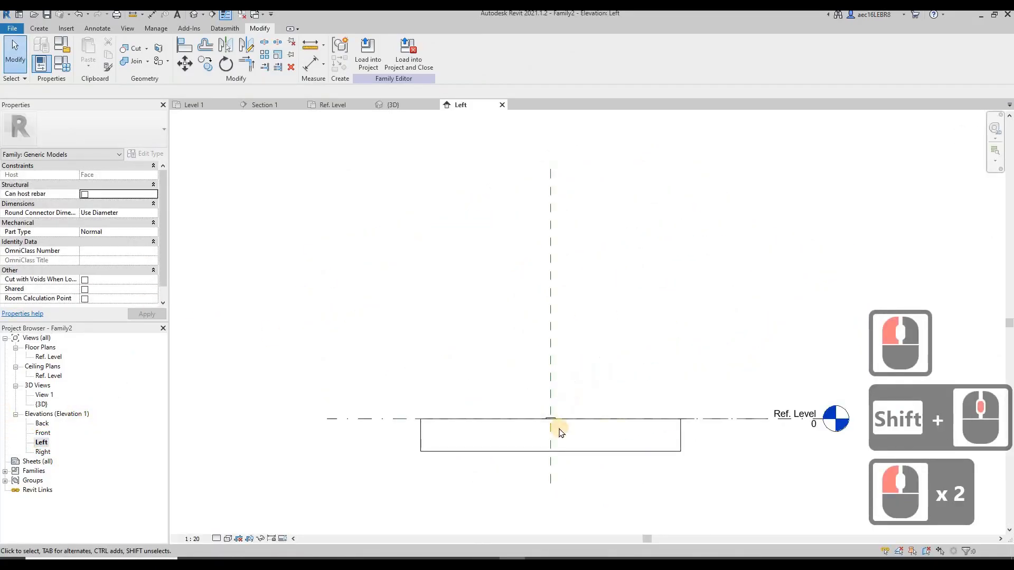
{"action": "scroll", "coordinate": [555, 428], "scroll_direction": "down", "scroll_amount": 20}
{"action": "left_click", "coordinate": [38, 28]}
{"action": "left_click", "coordinate": [167, 72]}
{"action": "left_click", "coordinate": [211, 68]}
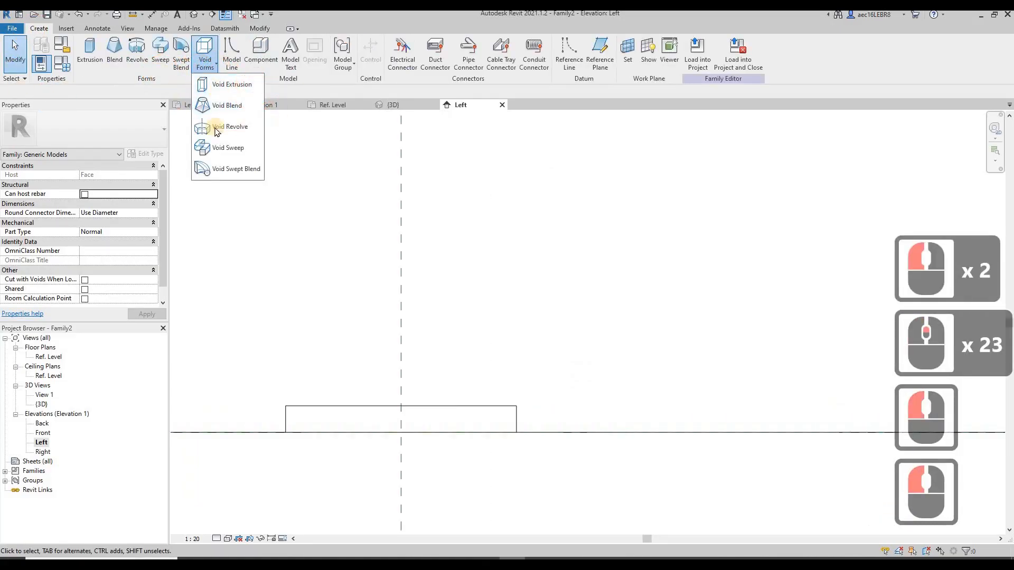
{"action": "left_click", "coordinate": [236, 86]}
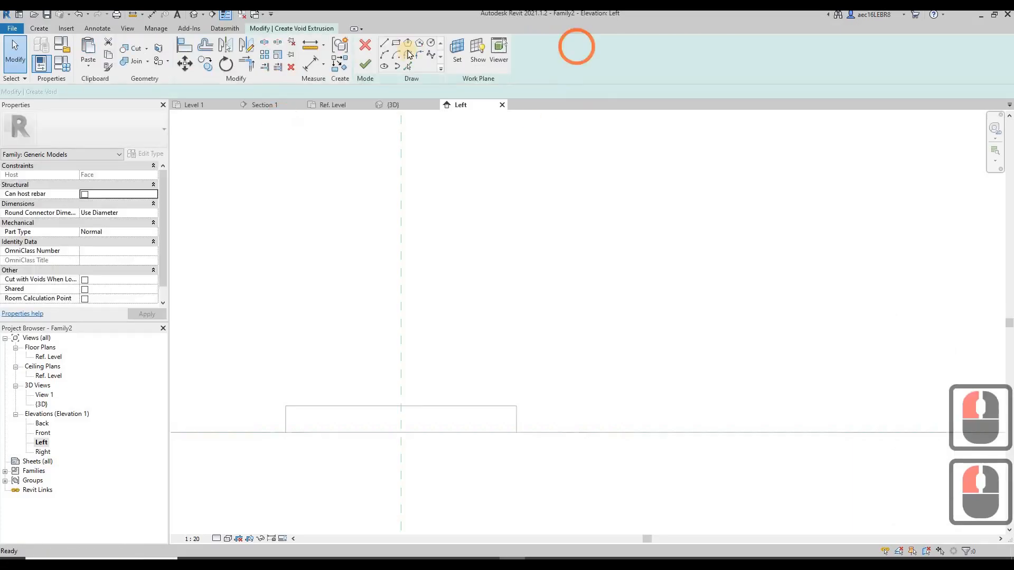
Sketch a quarter arc with a radius of about 10.6 mm and move it across the plate's upper-left corner
{"action": "left_click", "coordinate": [385, 55]}
{"action": "left_click", "coordinate": [260, 422]}
{"action": "scroll", "coordinate": [290, 421], "scroll_direction": "up", "scroll_amount": 7}
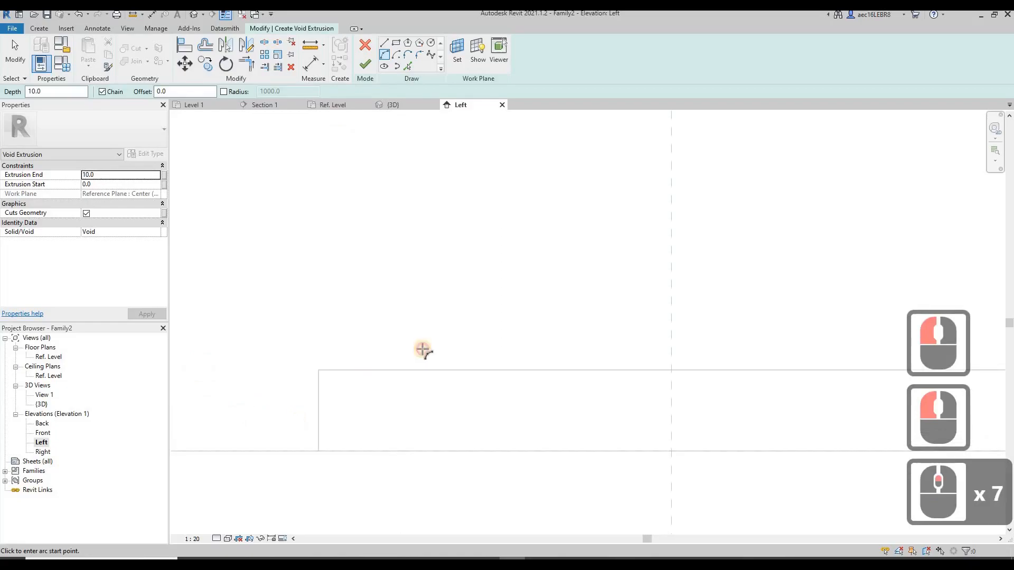
{"action": "left_click", "coordinate": [420, 348]}
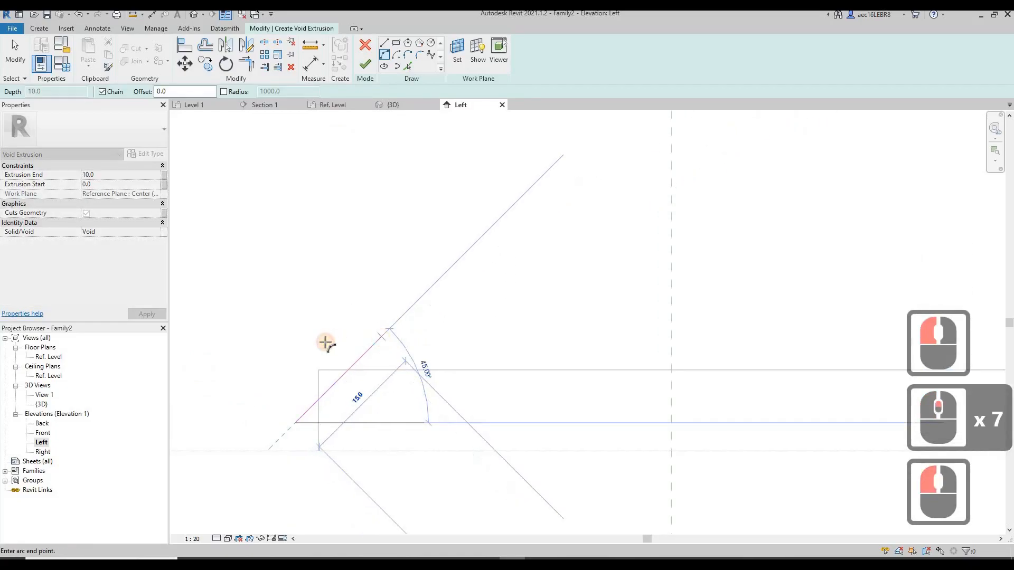
{"action": "left_click", "coordinate": [322, 341]}
{"action": "left_click", "coordinate": [342, 349]}
{"action": "key", "text": "Escape"}
{"action": "key", "text": "Escape"}
{"action": "left_click_drag", "start_coordinate": [344, 346], "coordinate": [360, 368]}
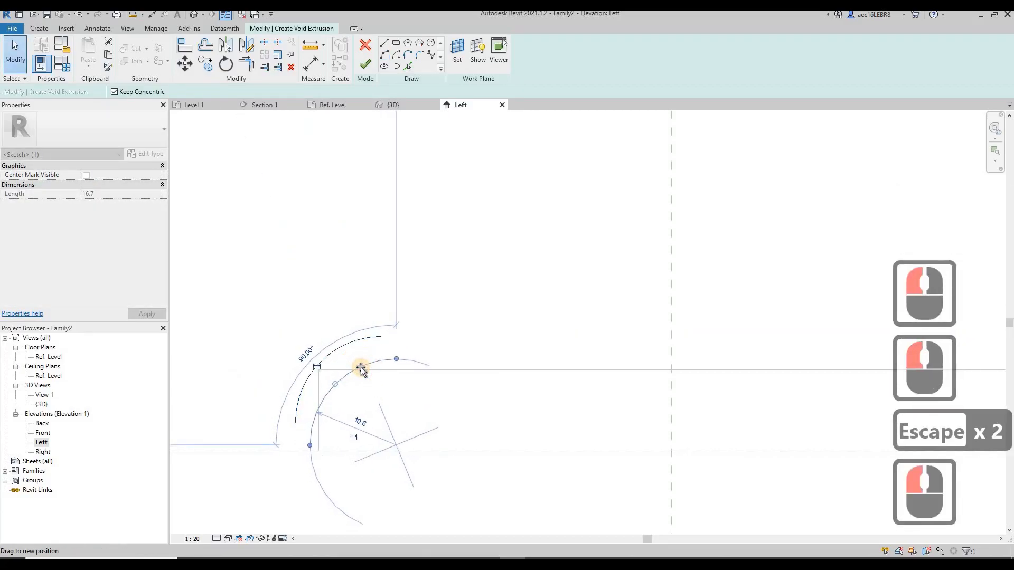
Close the void profile outside the plate with straight lines running from one end of the arc around to the other
{"action": "left_click", "coordinate": [385, 42]}
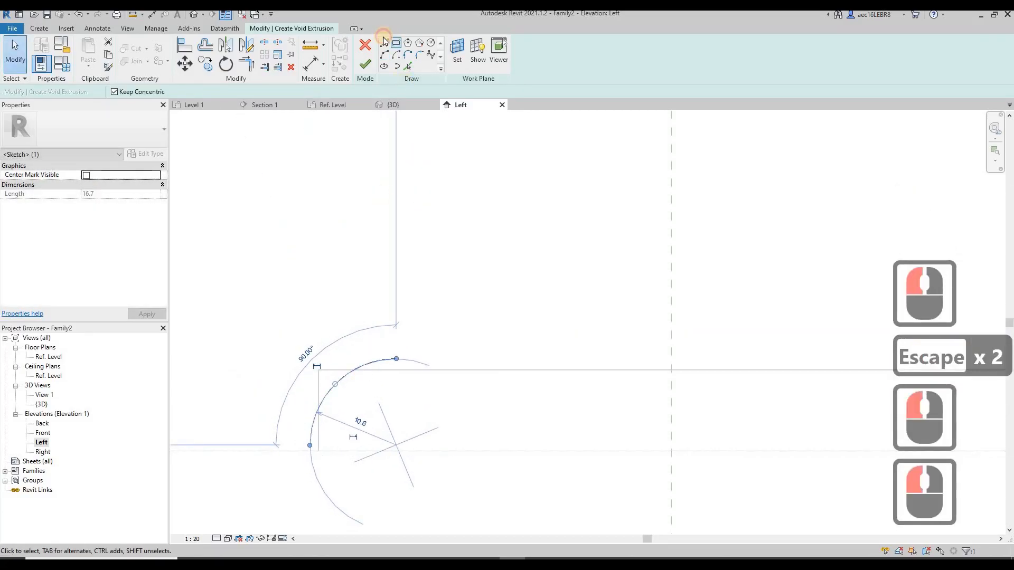
{"action": "left_click", "coordinate": [384, 41]}
{"action": "left_click", "coordinate": [384, 43]}
{"action": "left_click", "coordinate": [393, 357]}
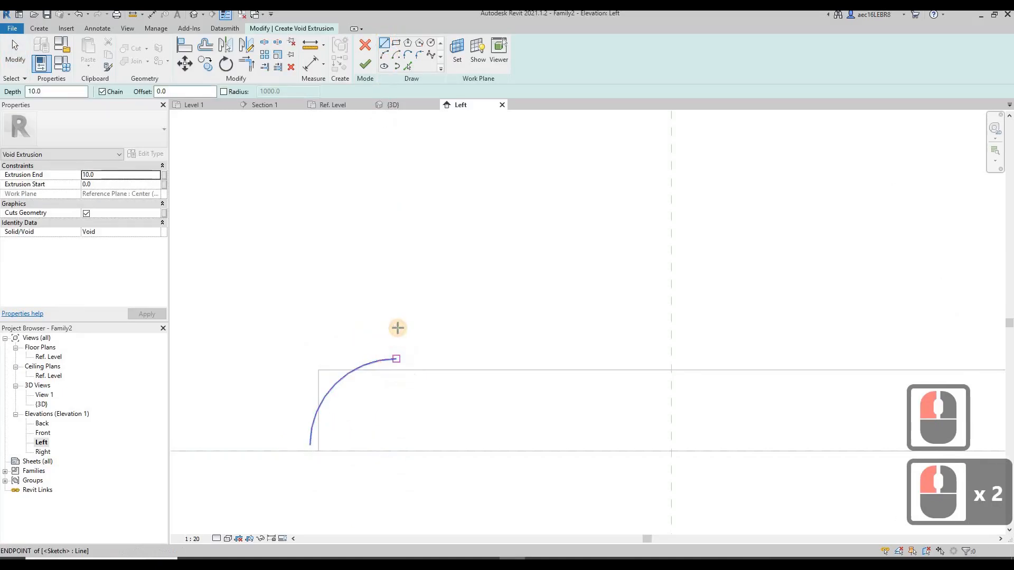
{"action": "left_click", "coordinate": [396, 327]}
{"action": "left_click", "coordinate": [287, 328]}
{"action": "left_click", "coordinate": [283, 446]}
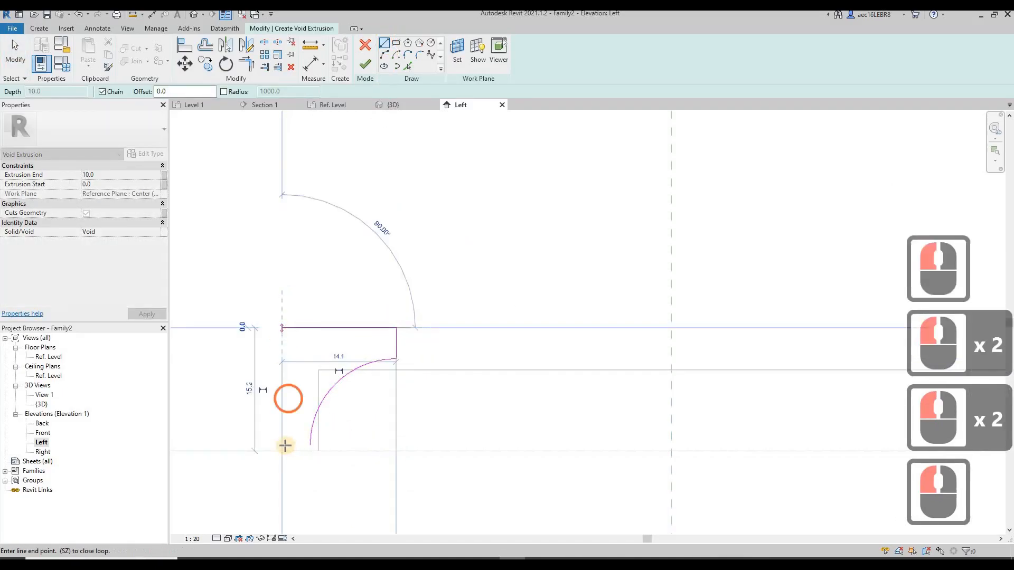
{"action": "left_click", "coordinate": [302, 445]}
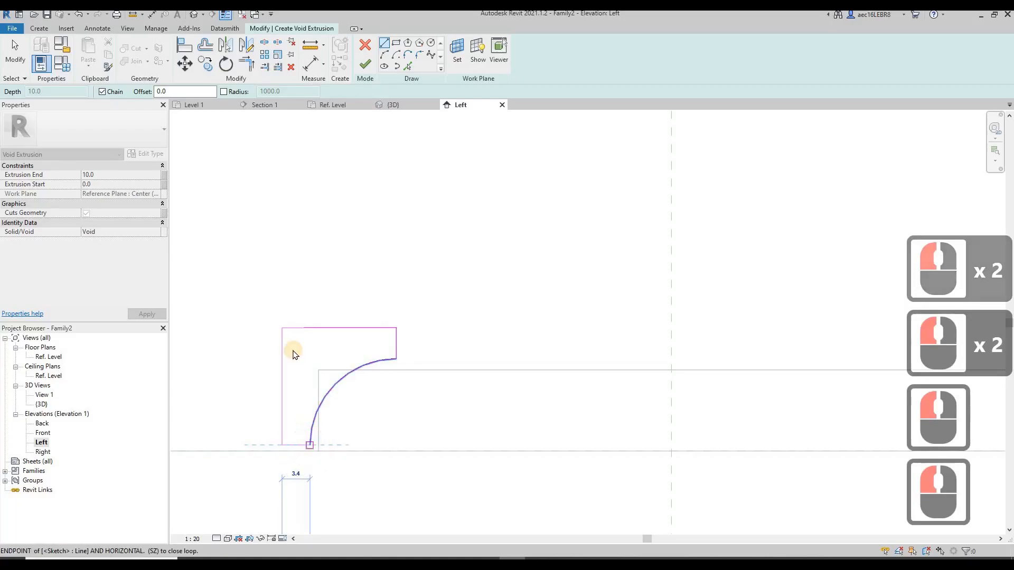
{"action": "key", "text": "Escape"}
{"action": "key", "text": "Escape"}
Mirror the closed void profile about the centre reference plane onto the plate's opposite edge and finish the void extrusion
{"action": "scroll", "coordinate": [256, 313], "scroll_direction": "down", "scroll_amount": 4}
{"action": "key", "text": "Escape"}
{"action": "left_click_drag", "start_coordinate": [398, 475], "coordinate": [248, 305]}
{"action": "left_click", "coordinate": [225, 46]}
{"action": "left_click", "coordinate": [482, 287]}
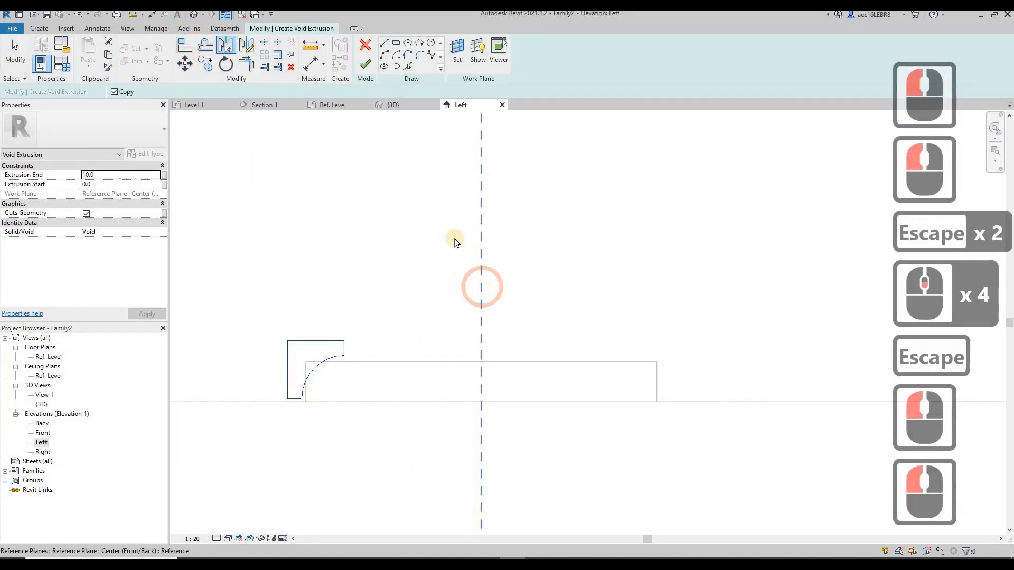
{"action": "left_click", "coordinate": [480, 288]}
{"action": "key", "text": "Escape"}
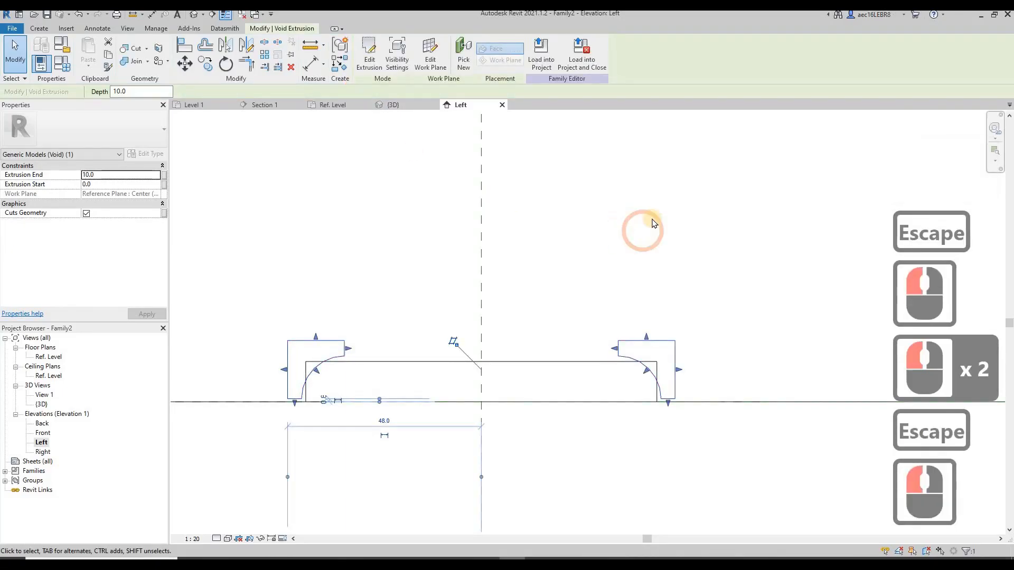
{"action": "left_click", "coordinate": [653, 212]}
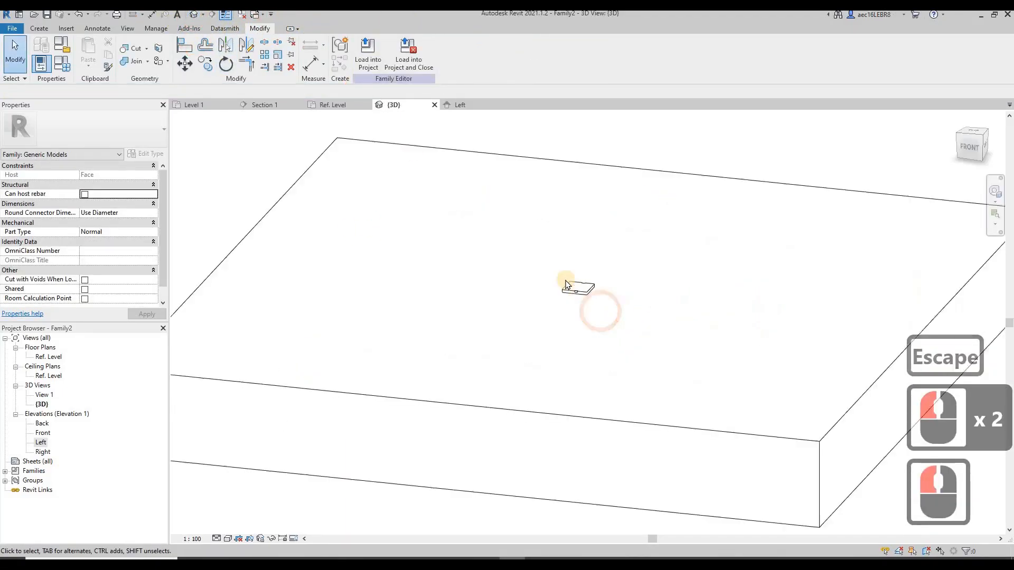
Examine the plate in 3D from several angles to check where the void extrusion cuts its edges
{"action": "scroll", "coordinate": [565, 285], "scroll_direction": "down", "scroll_amount": 14}
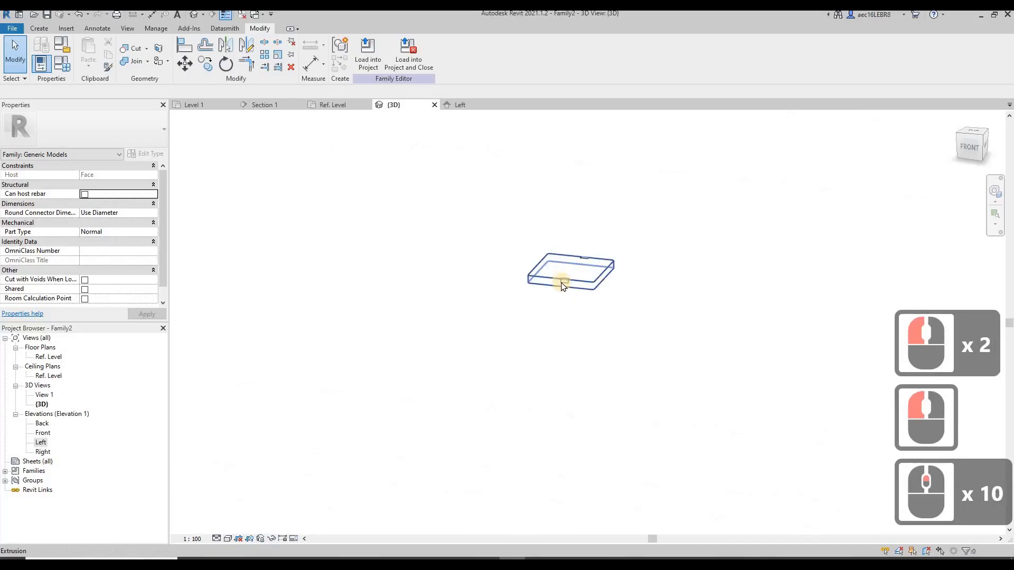
{"action": "left_click", "coordinate": [632, 265]}
{"action": "middle_click_drag", "start_coordinate": [685, 355], "coordinate": [595, 257], "text": "shift"}
{"action": "left_click_drag", "start_coordinate": [601, 255], "coordinate": [646, 258]}
{"action": "left_click_drag", "start_coordinate": [571, 258], "coordinate": [506, 264]}
{"action": "left_click", "coordinate": [442, 412]}
{"action": "left_click", "coordinate": [548, 267]}
{"action": "middle_click_drag", "start_coordinate": [711, 366], "coordinate": [566, 295], "text": "shift"}
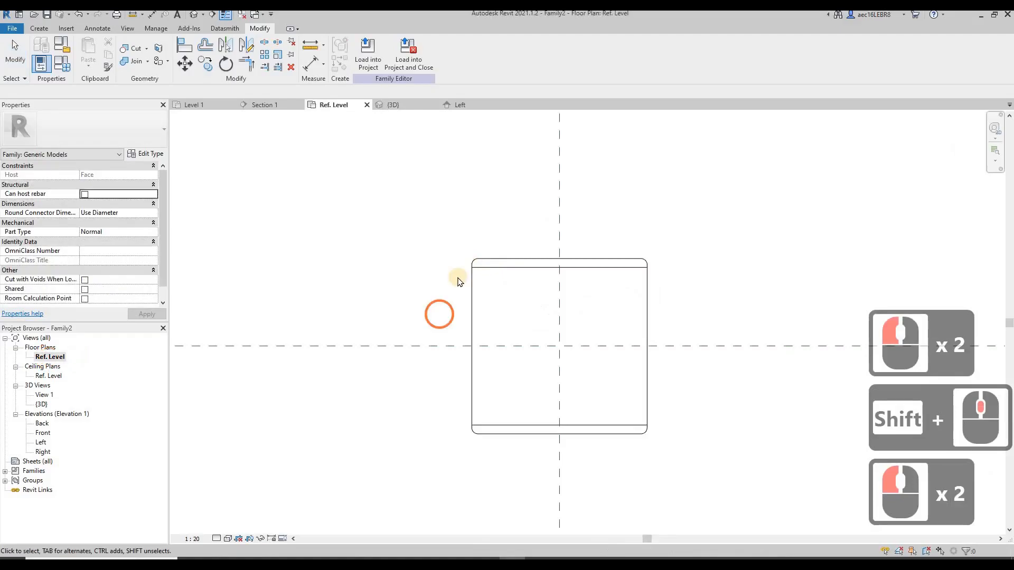
Start a void extrusion on the Ref. Level plan and sketch an upright rectangle about 3.3 by 8 mm on the vertical reference plane, above the centre
{"action": "scroll", "coordinate": [644, 321], "scroll_direction": "down", "scroll_amount": 1}
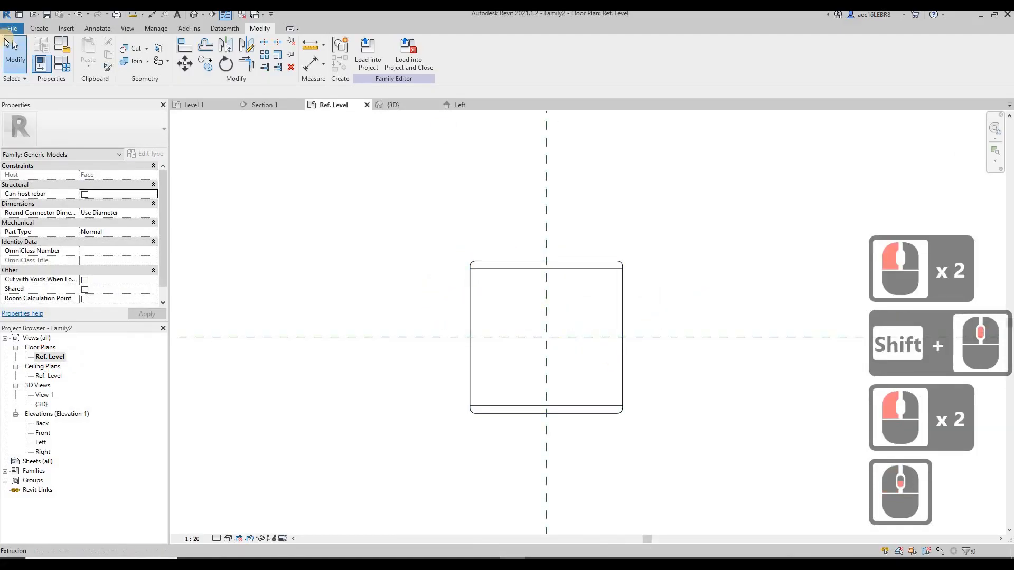
{"action": "left_click", "coordinate": [38, 29]}
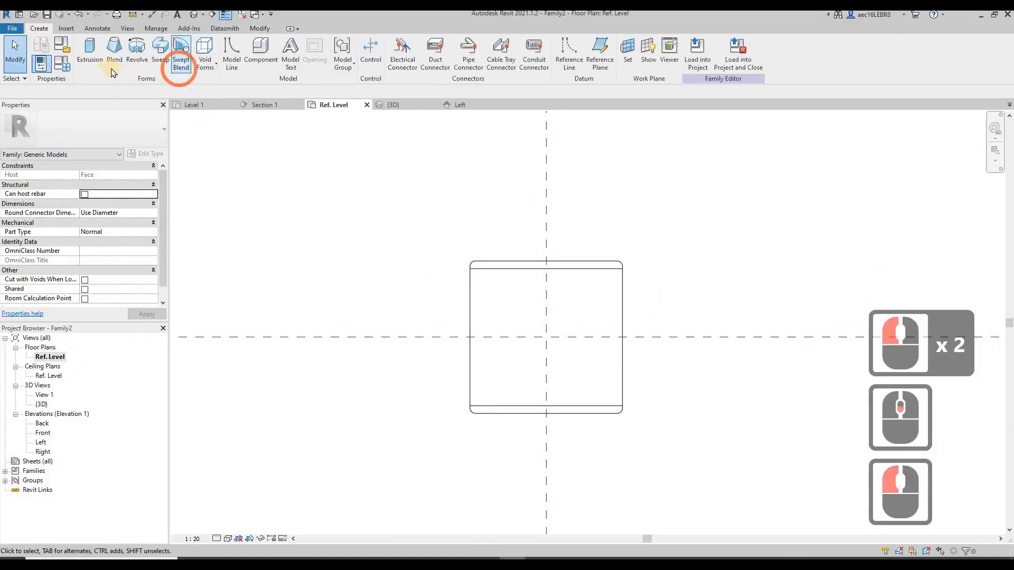
{"action": "left_click", "coordinate": [205, 52]}
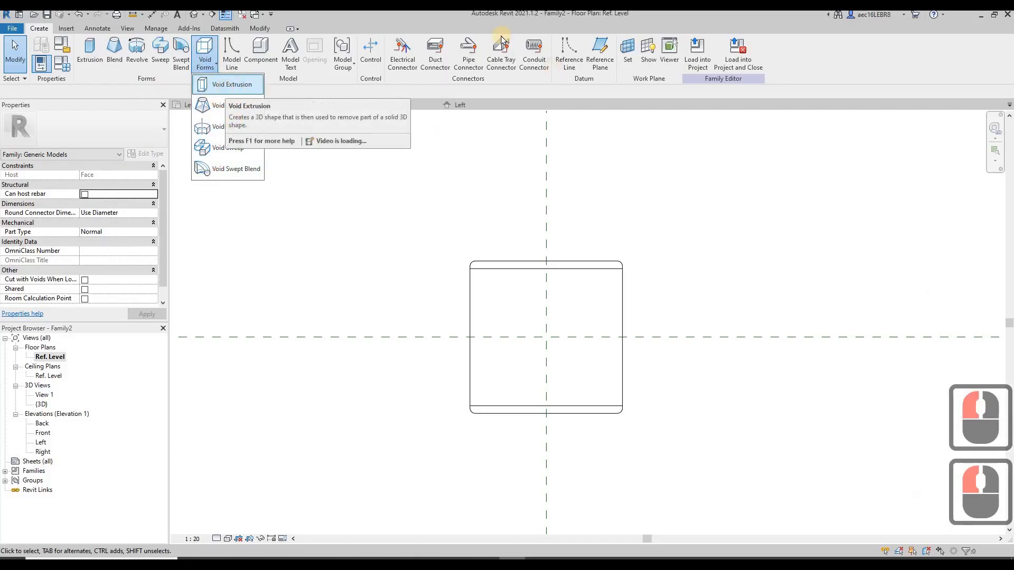
{"action": "left_click", "coordinate": [221, 84]}
{"action": "left_click", "coordinate": [396, 42]}
{"action": "scroll", "coordinate": [515, 285], "scroll_direction": "up", "scroll_amount": 7}
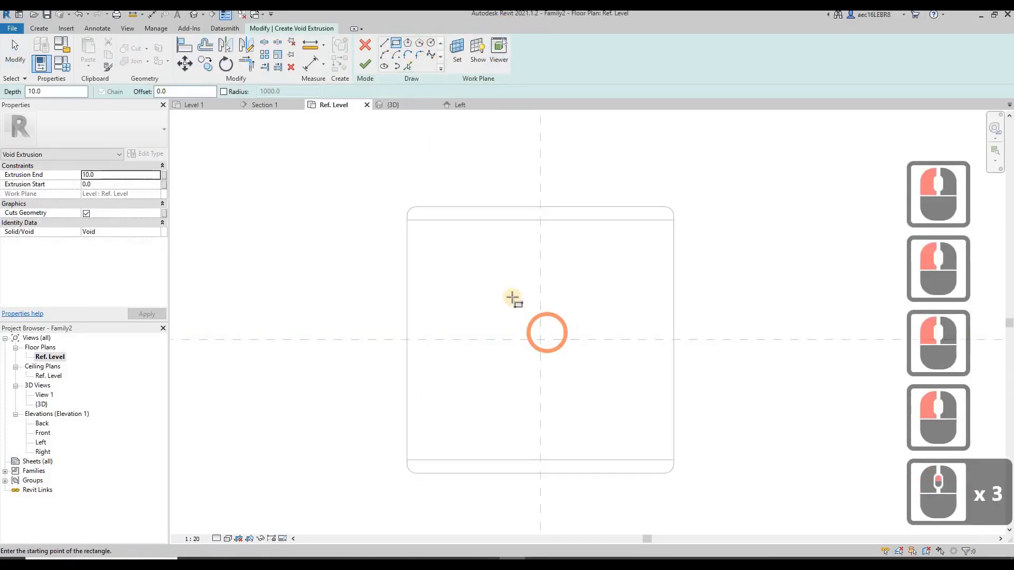
{"action": "left_click", "coordinate": [528, 261]}
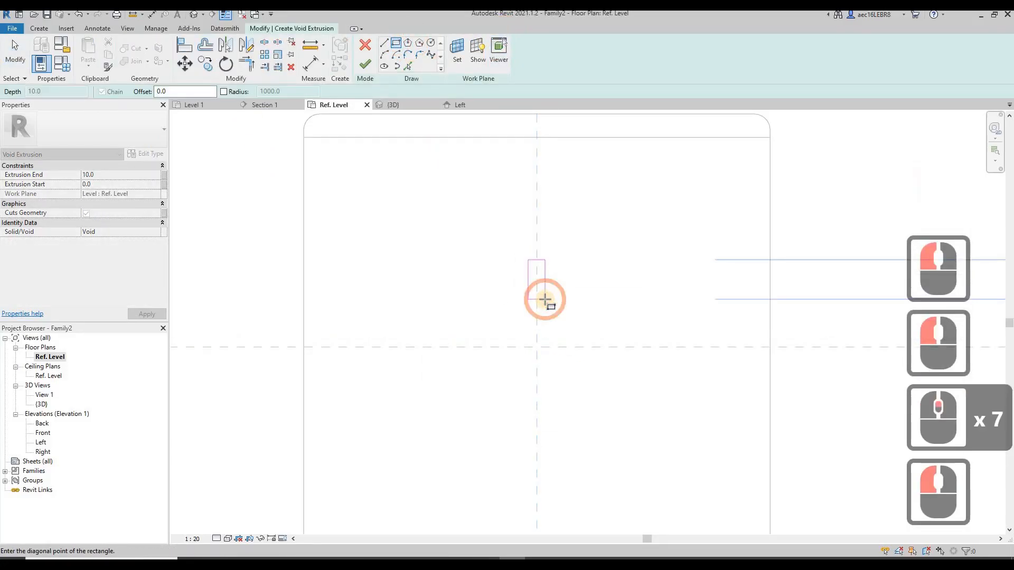
{"action": "left_click", "coordinate": [545, 303]}
{"action": "key", "text": "Escape"}
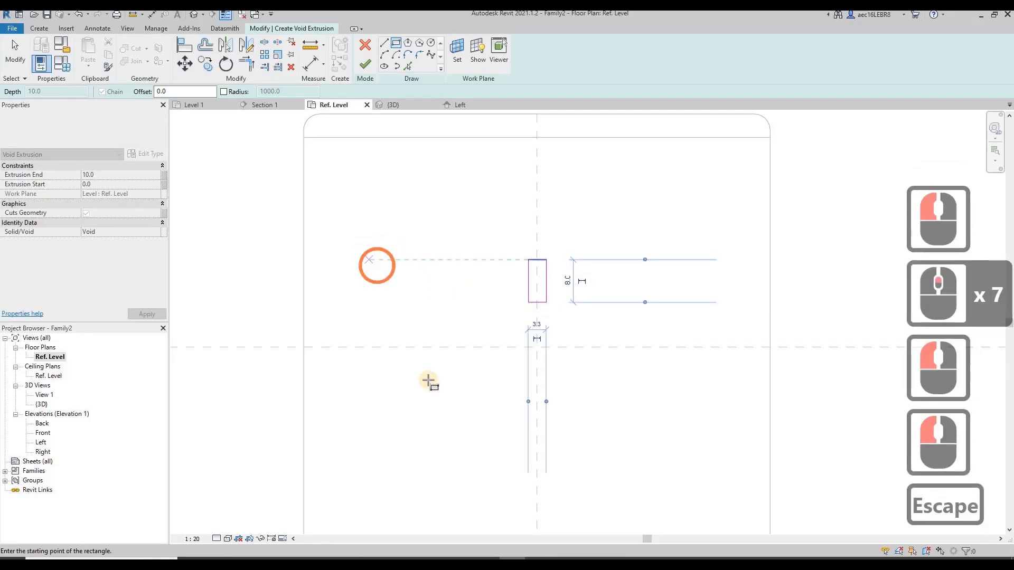
Sketch a small horizontal rectangle for a pin slot below and to the left of the reference plane intersection
{"action": "scroll", "coordinate": [478, 342], "scroll_direction": "down", "scroll_amount": 3}
{"action": "scroll", "coordinate": [456, 339], "scroll_direction": "up", "scroll_amount": 4}
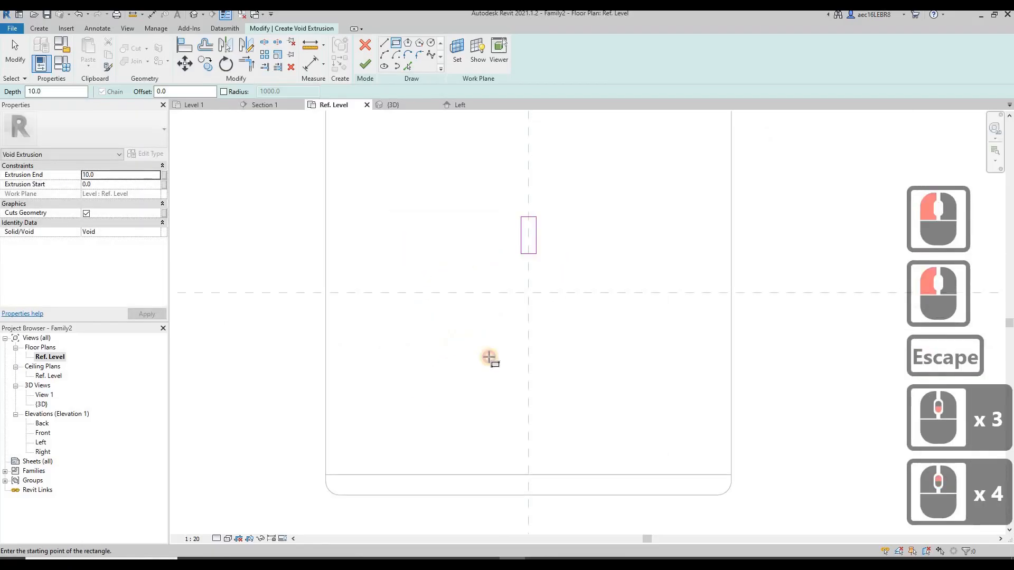
{"action": "left_click", "coordinate": [456, 338]}
{"action": "left_click", "coordinate": [499, 353]}
{"action": "left_click", "coordinate": [559, 340]}
{"action": "key", "text": "Escape"}
{"action": "key", "text": "Escape"}
Mirror the small horizontal pin-slot rectangle about the vertical reference plane to create the matching slot on the opposite side
{"action": "left_click_drag", "start_coordinate": [417, 320], "coordinate": [514, 377]}
{"action": "left_click", "coordinate": [234, 42]}
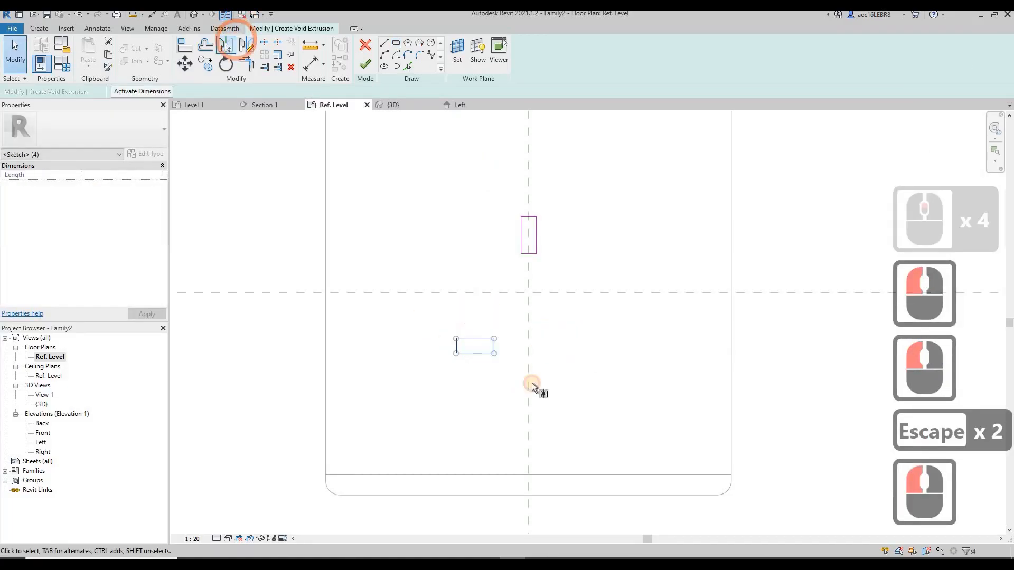
{"action": "left_click", "coordinate": [536, 385]}
{"action": "left_click", "coordinate": [537, 306]}
{"action": "left_click", "coordinate": [614, 336]}
{"action": "key", "text": "Escape"}
{"action": "key", "text": "Escape"}
Move all three pin-slot rectangles straight down so the upright slot crosses the horizontal reference plane
{"action": "mouse_move", "coordinate": [400, 186]}
{"action": "left_mouse_down"}
{"action": "mouse_move", "coordinate": [430, 237]}
{"action": "mouse_move", "coordinate": [663, 412]}
{"action": "left_mouse_up"}
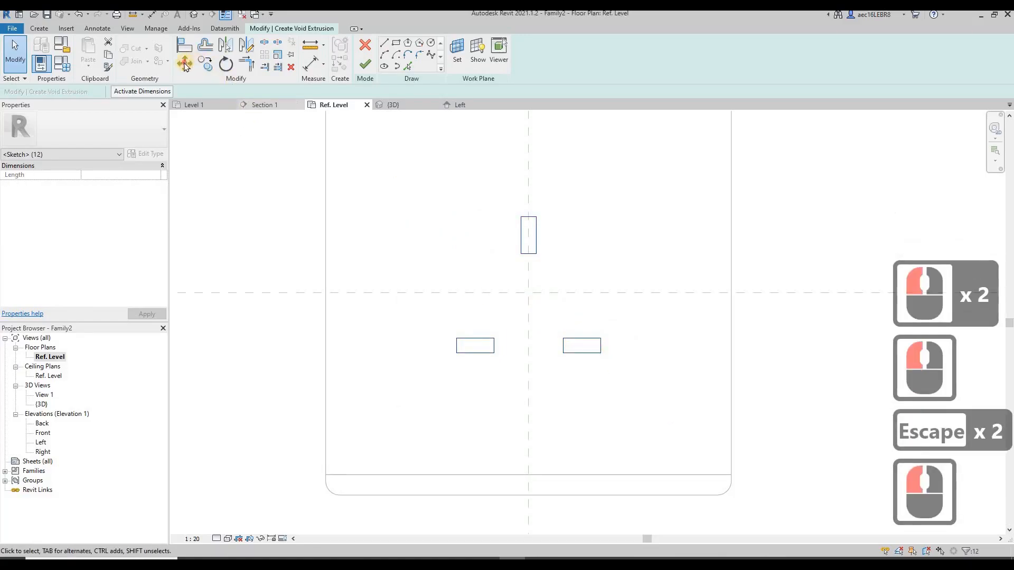
{"action": "left_click", "coordinate": [541, 254]}
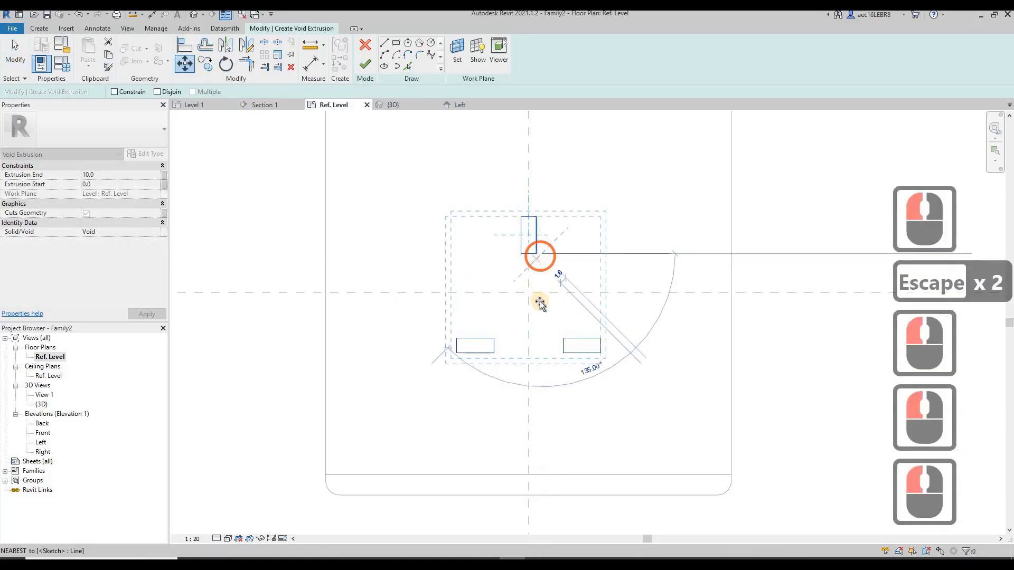
{"action": "left_click", "coordinate": [540, 300]}
{"action": "scroll", "coordinate": [458, 297], "scroll_direction": "down", "scroll_amount": 5}
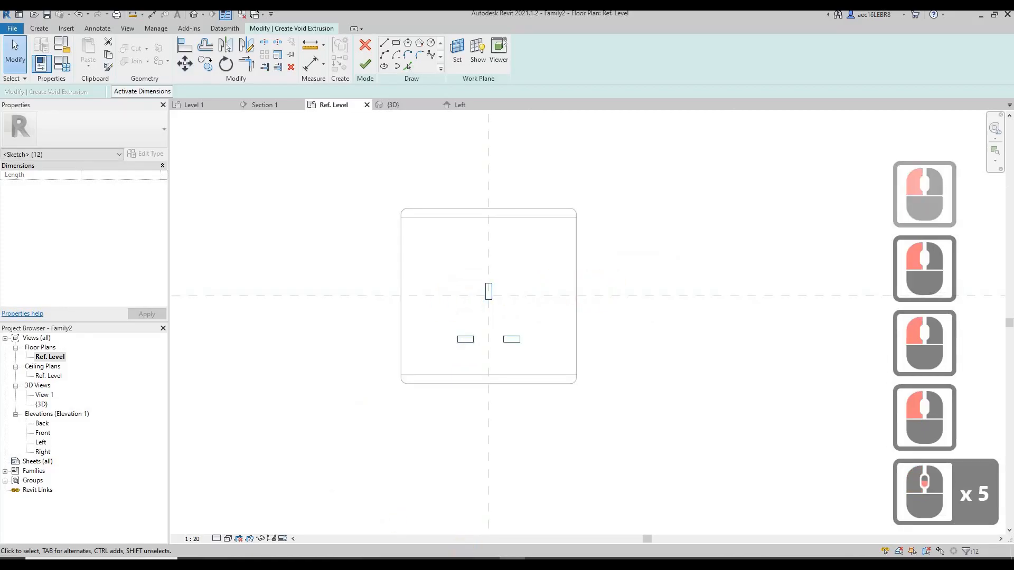
{"action": "key", "text": "Escape"}
Compare the slot layout with the photo in the Pieno datasheet PDF and finish the void extrusion
{"action": "left_click", "coordinate": [486, 566]}
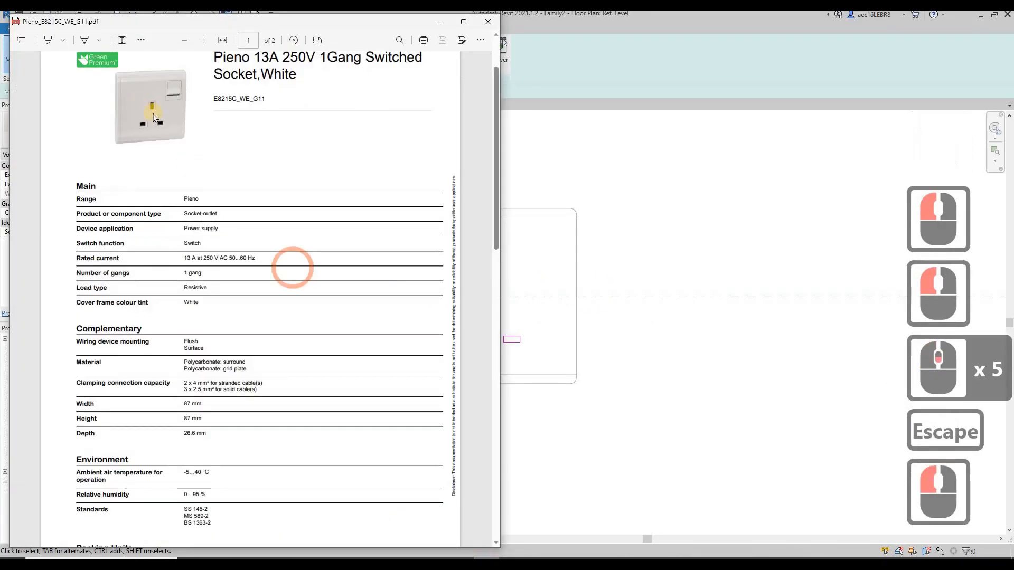
{"action": "left_click", "coordinate": [515, 210]}
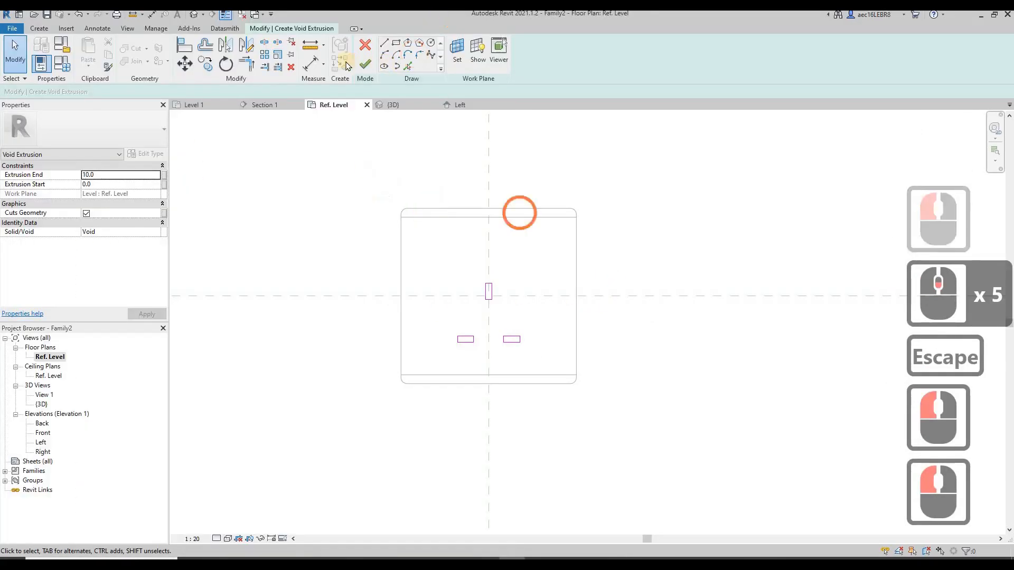
{"action": "left_click", "coordinate": [697, 235]}
{"action": "left_click", "coordinate": [697, 236]}
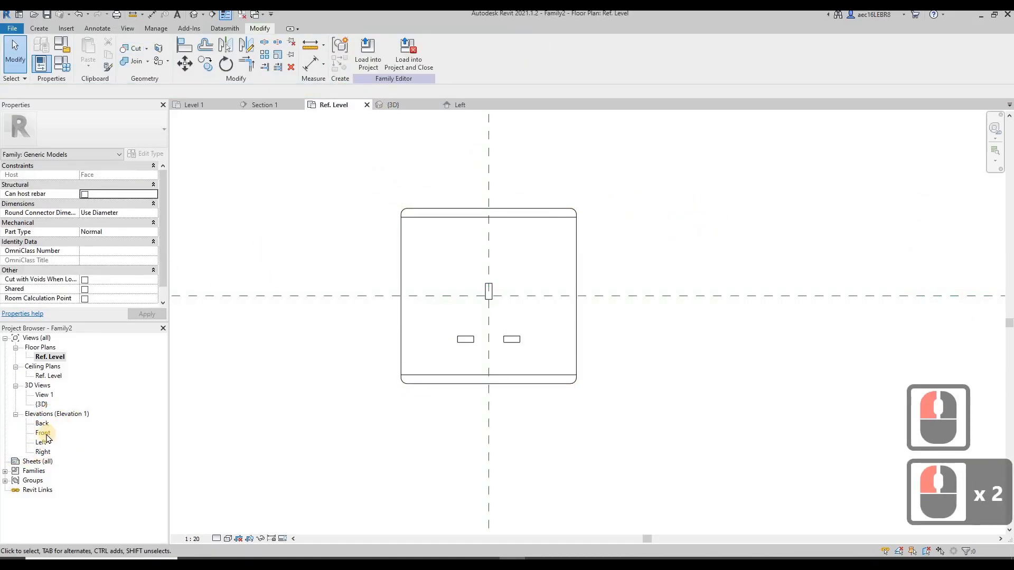
Examine the pin-slot void's depth in the Front elevation and its cuts through the plate in 3D
{"action": "double_click", "coordinate": [43, 432]}
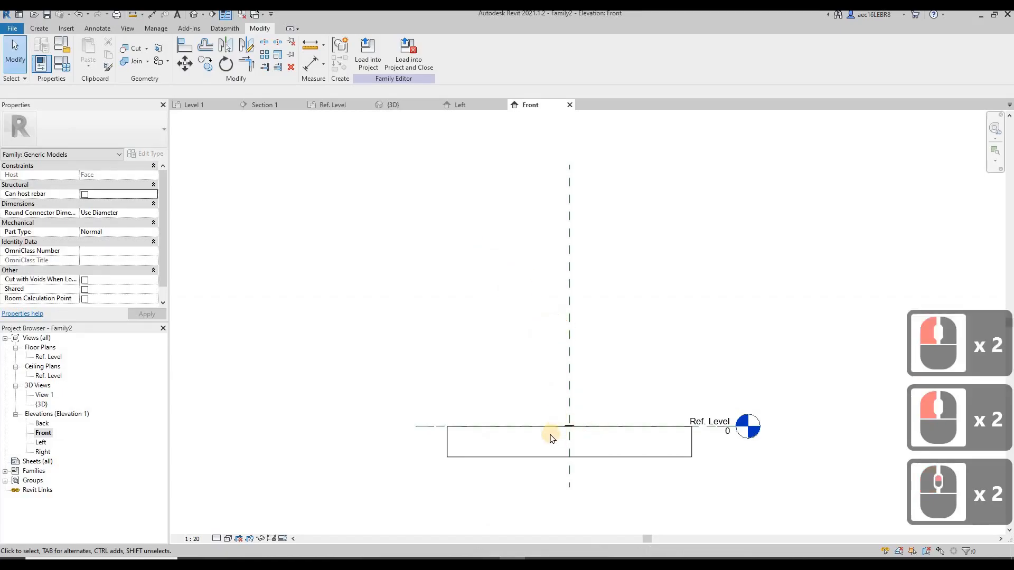
{"action": "scroll", "coordinate": [552, 440], "scroll_direction": "down", "scroll_amount": 12}
{"action": "scroll", "coordinate": [556, 442], "scroll_direction": "up", "scroll_amount": 10}
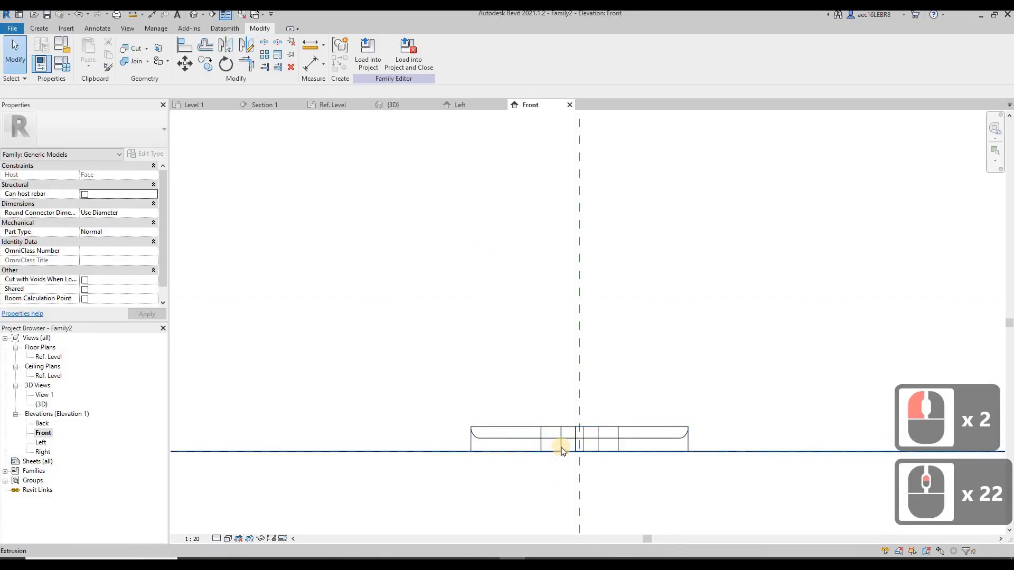
{"action": "left_click", "coordinate": [570, 413]}
{"action": "scroll", "coordinate": [570, 417], "scroll_direction": "up", "scroll_amount": 2}
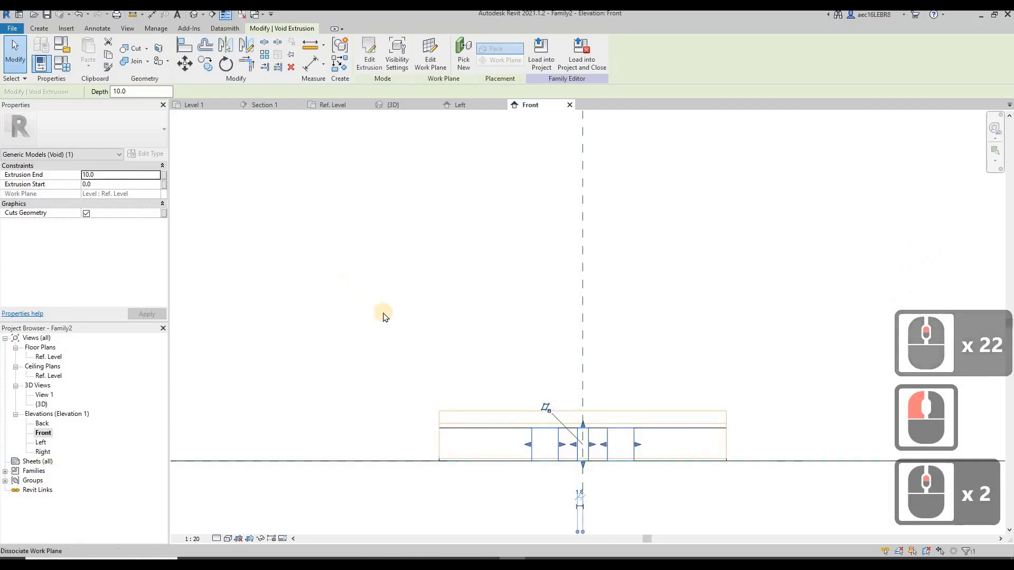
{"action": "double_click", "coordinate": [42, 357]}
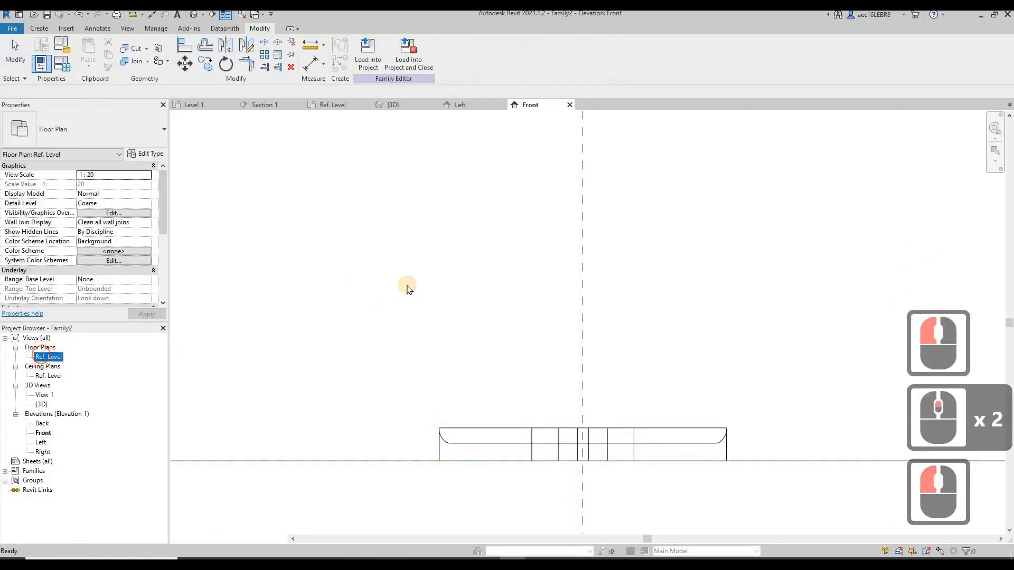
{"action": "left_click", "coordinate": [393, 105]}
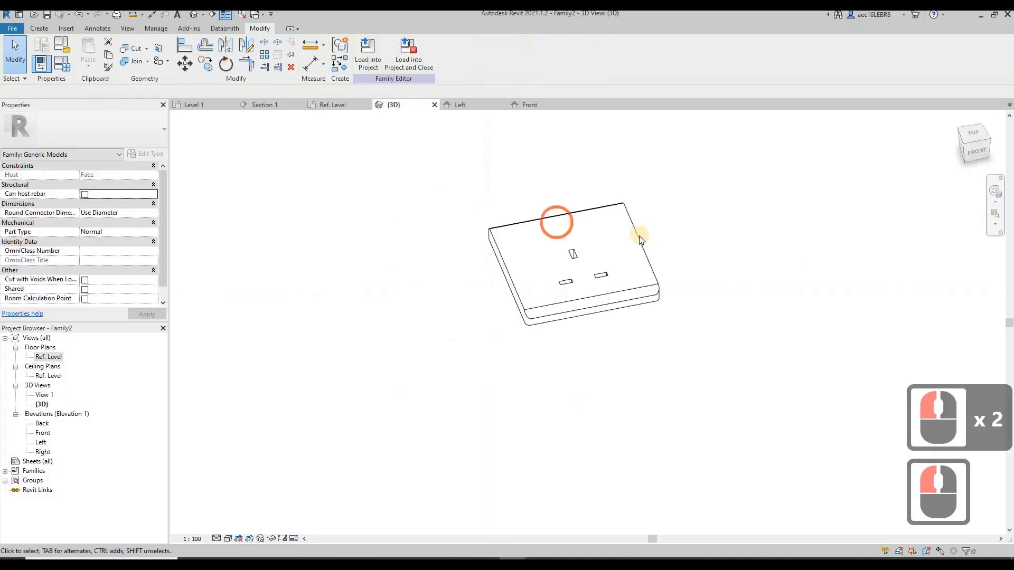
{"action": "key", "text": "Escape"}
{"action": "middle_click_drag", "start_coordinate": [545, 277], "coordinate": [583, 253], "text": "shift"}
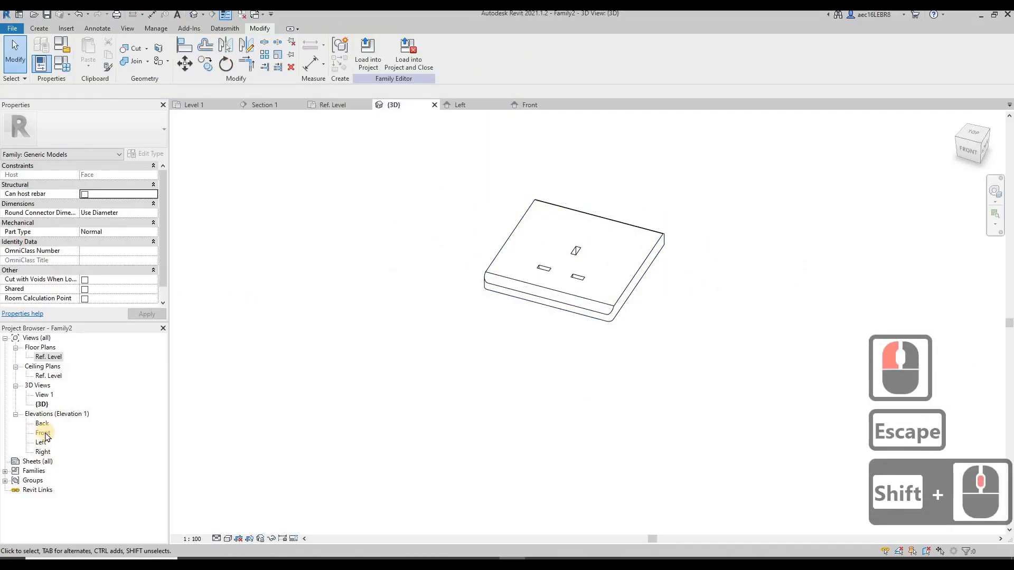
Start a solid extrusion in the Left elevation and sketch the switch's short steep edge and a sloping line about 9 mm long above the plate face
{"action": "double_click", "coordinate": [43, 442]}
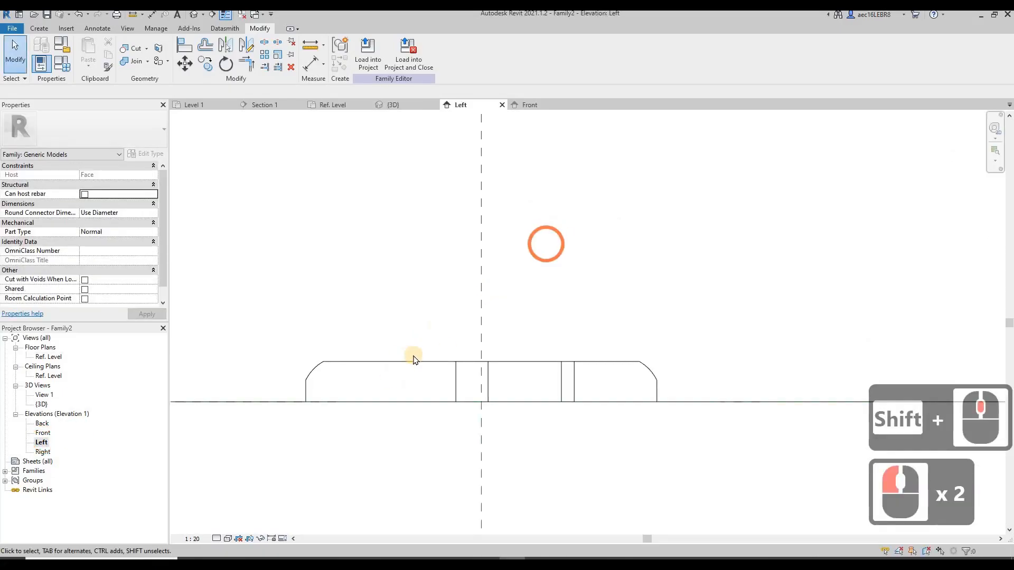
{"action": "middle_click", "coordinate": [358, 350]}
{"action": "middle_click", "coordinate": [357, 350]}
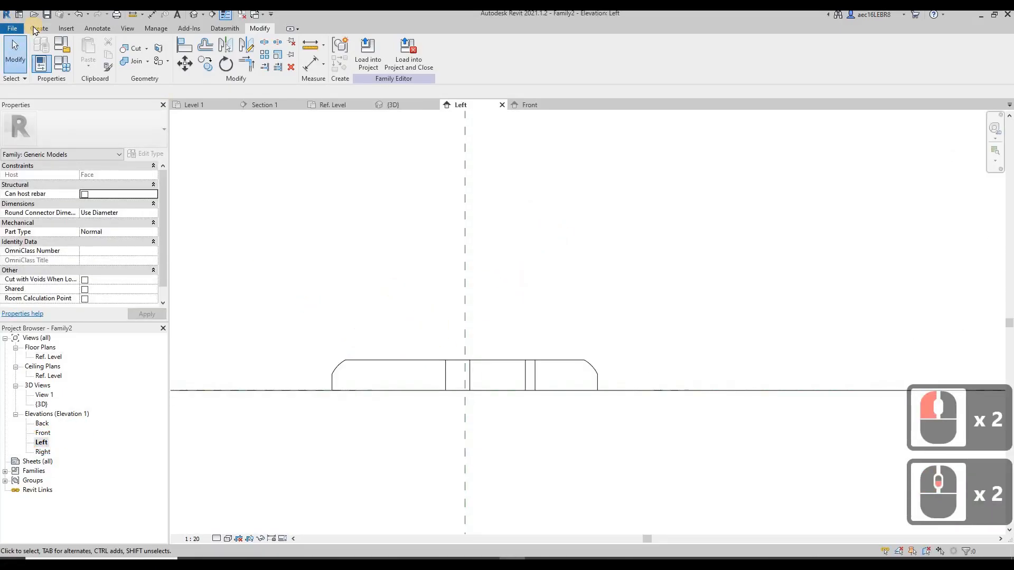
{"action": "left_click", "coordinate": [35, 30]}
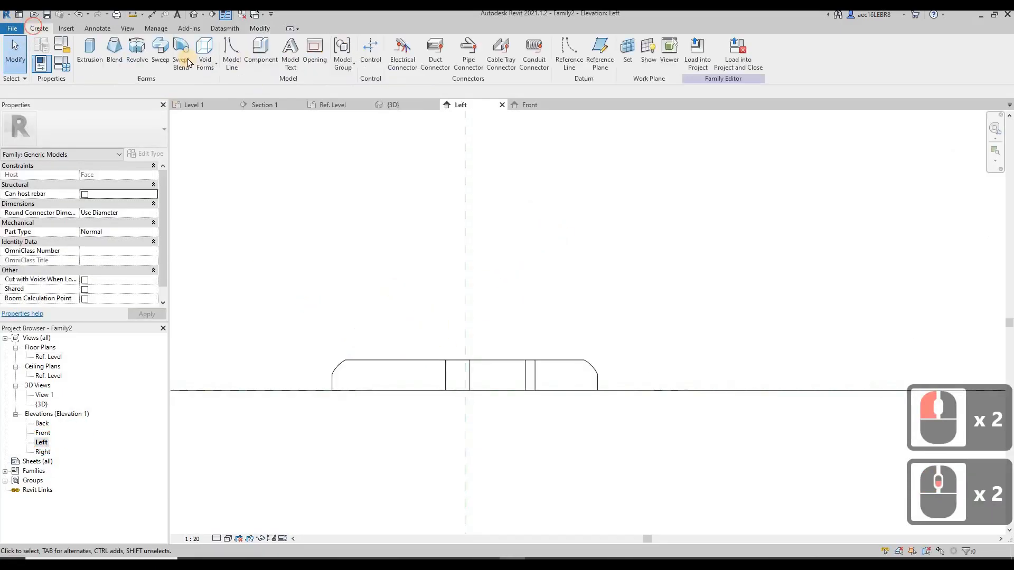
{"action": "left_click", "coordinate": [89, 52]}
{"action": "left_click", "coordinate": [384, 43]}
{"action": "left_click", "coordinate": [366, 353]}
{"action": "scroll", "coordinate": [351, 359], "scroll_direction": "up", "scroll_amount": 6}
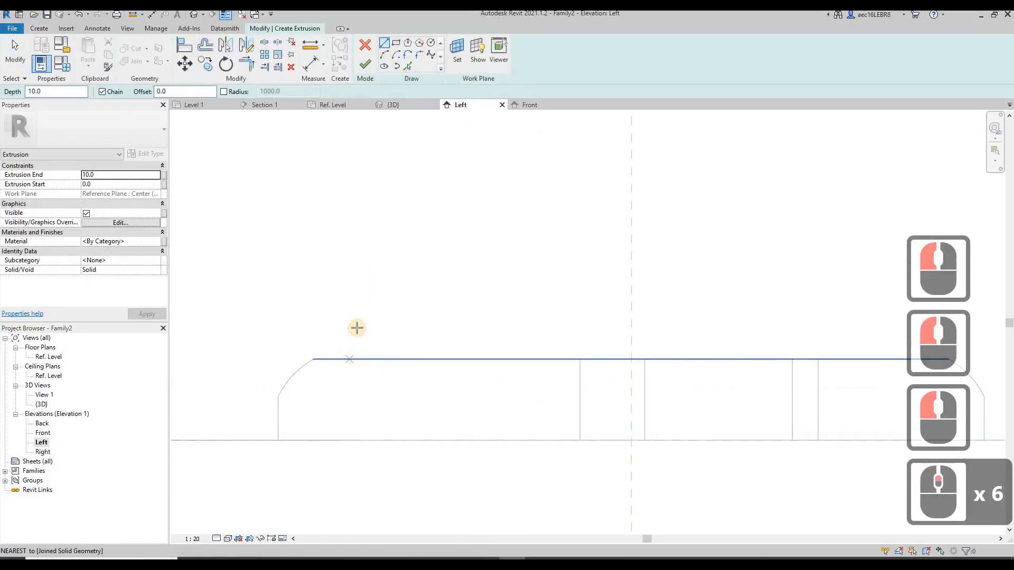
{"action": "left_click", "coordinate": [357, 327]}
{"action": "left_click", "coordinate": [358, 320]}
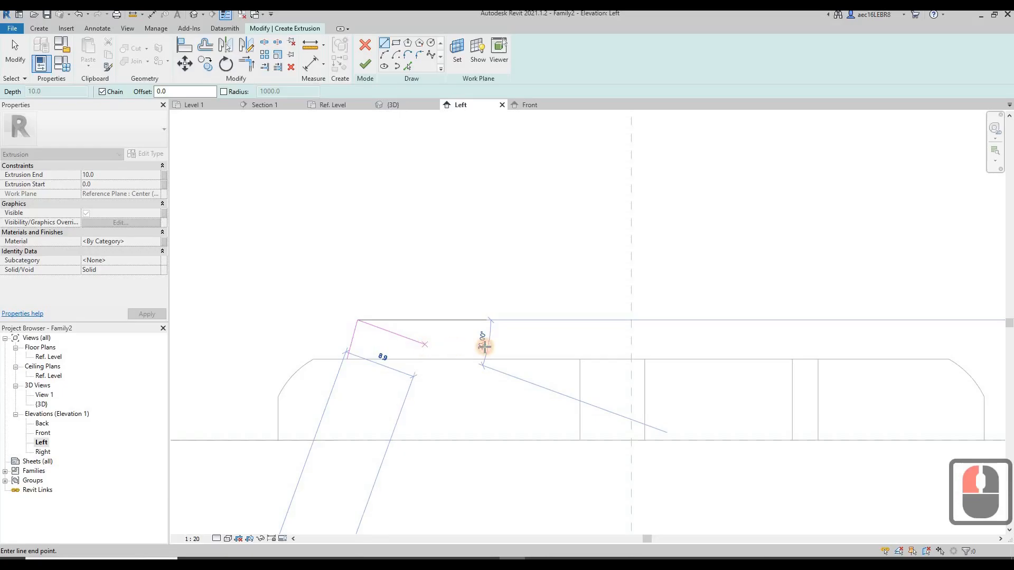
Close the switch profile with a flat top, a short vertical edge and a base along the plate face, and finish the extrusion
{"action": "left_click", "coordinate": [484, 346]}
{"action": "left_click", "coordinate": [485, 359]}
{"action": "left_click", "coordinate": [347, 359]}
{"action": "key", "text": "Escape"}
{"action": "key", "text": "Escape"}
{"action": "left_click", "coordinate": [364, 66]}
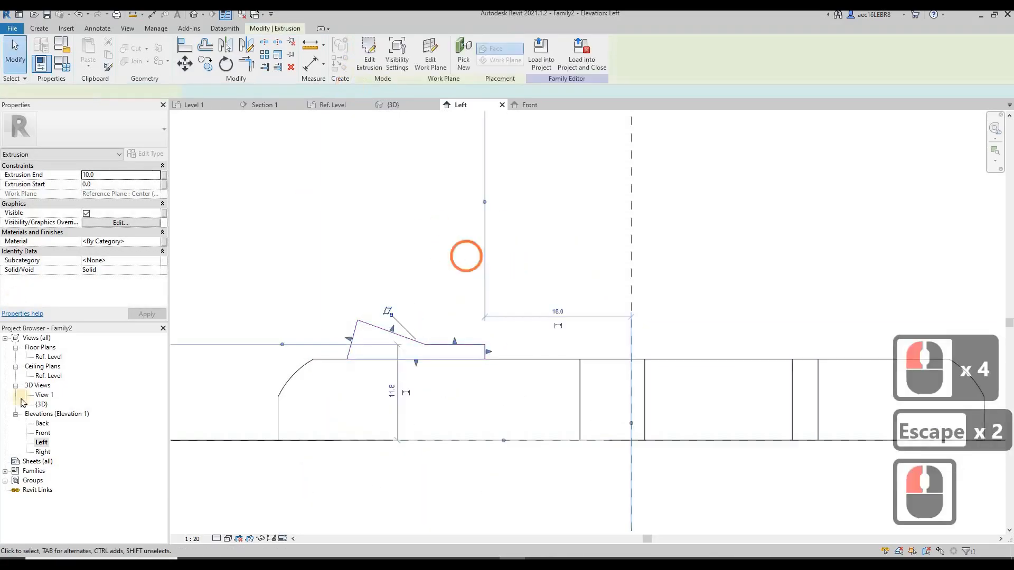
Stretch the switch extrusion's sides in the Ref. Level plan to span about 19.5 to 30.5 mm right of the centre plane
{"action": "double_click", "coordinate": [46, 357]}
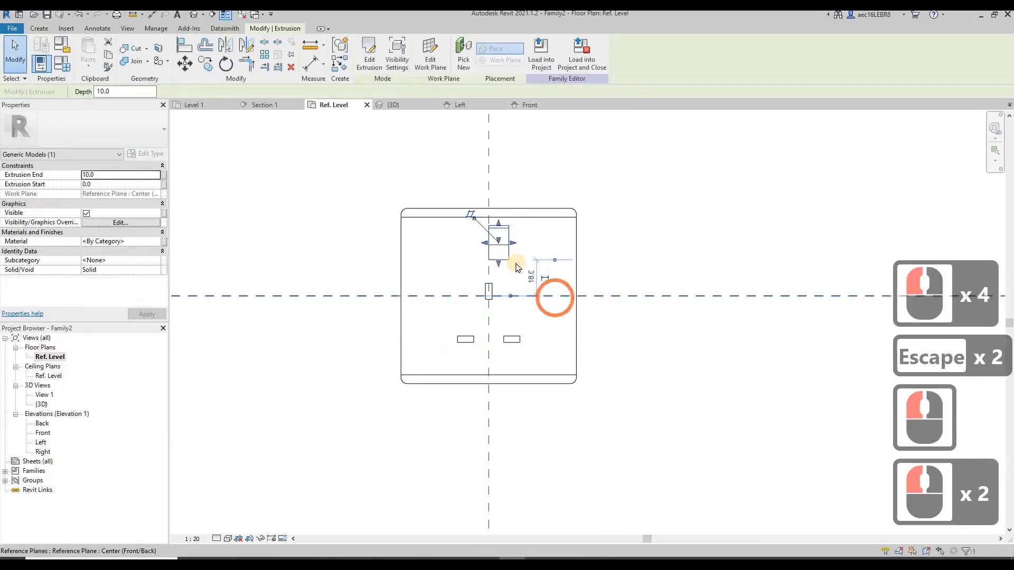
{"action": "scroll", "coordinate": [554, 291], "scroll_direction": "up", "scroll_amount": 7}
{"action": "left_click_drag", "start_coordinate": [631, 241], "coordinate": [618, 241]}
{"action": "left_click_drag", "start_coordinate": [430, 243], "coordinate": [549, 252]}
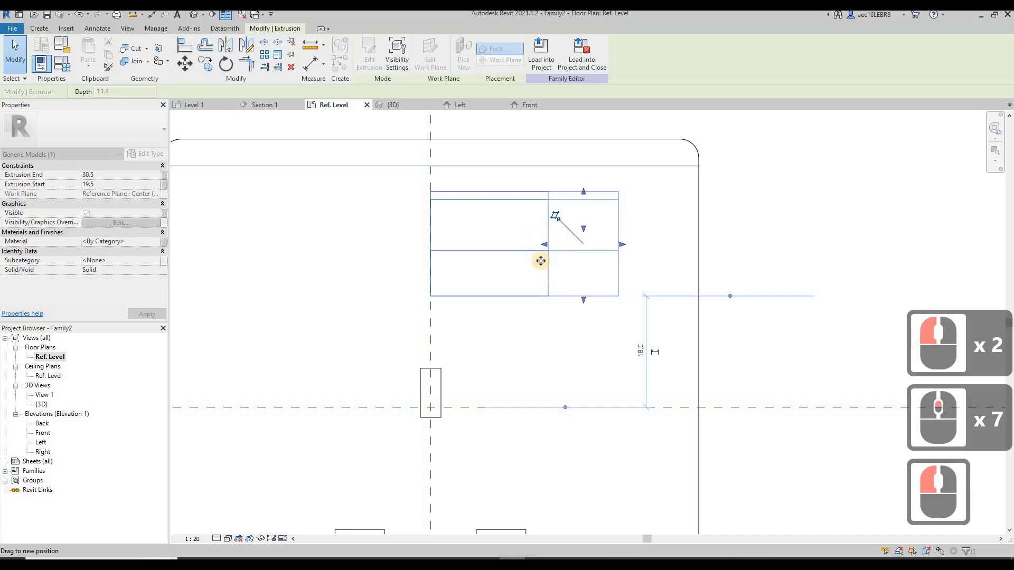
{"action": "left_click", "coordinate": [541, 261]}
{"action": "scroll", "coordinate": [643, 258], "scroll_direction": "down", "scroll_amount": 8}
{"action": "key", "text": "Escape"}
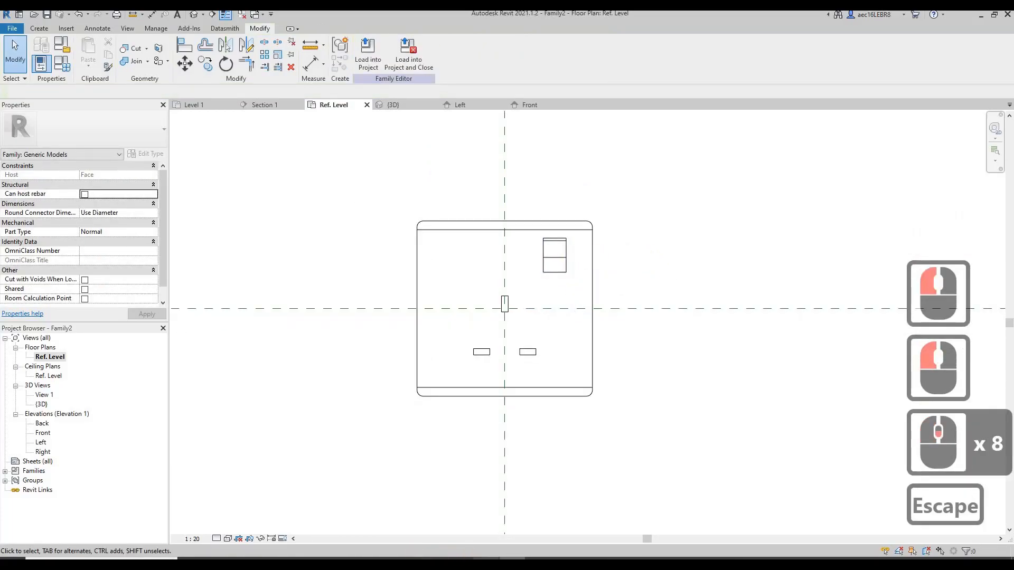
Compare the switch with the datasheet photo and widen it in plan to span about 17.6 to 32.3 mm from the centre plane
{"action": "left_click", "coordinate": [484, 566]}
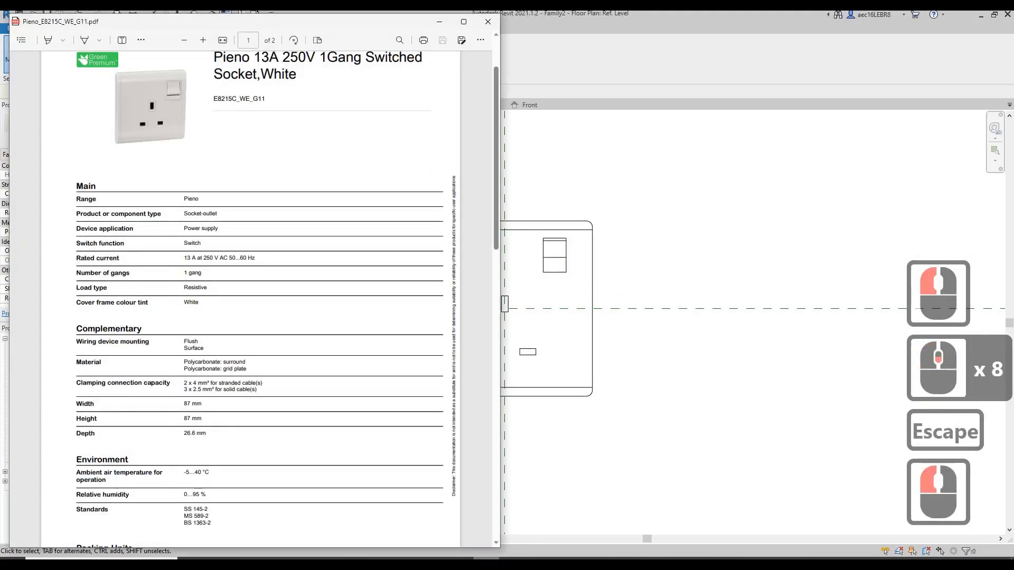
{"action": "left_click", "coordinate": [559, 280]}
{"action": "left_click", "coordinate": [540, 265]}
{"action": "scroll", "coordinate": [540, 272], "scroll_direction": "up", "scroll_amount": 5}
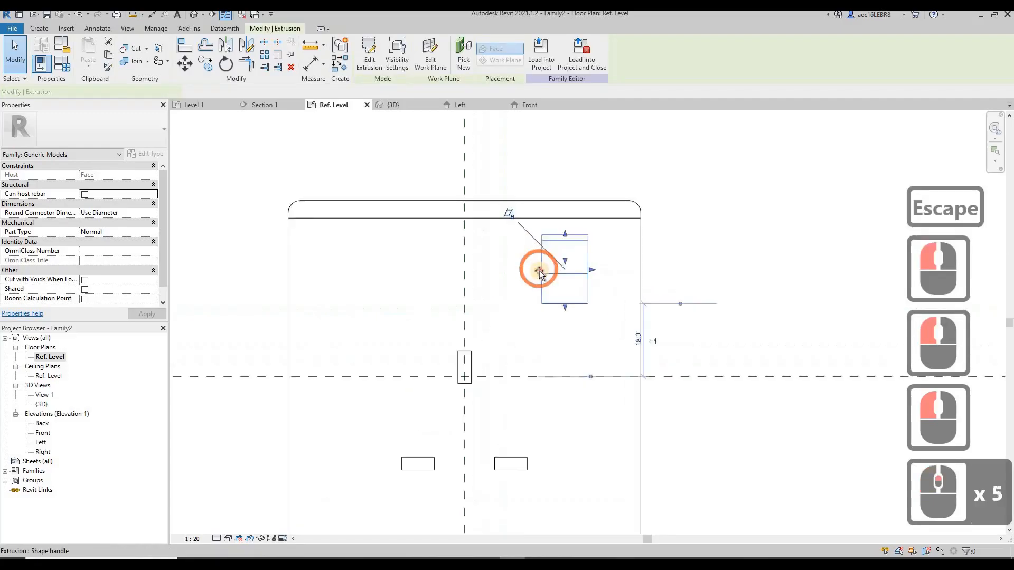
{"action": "scroll", "coordinate": [540, 272], "scroll_direction": "up", "scroll_amount": 2}
{"action": "left_click", "coordinate": [612, 272]}
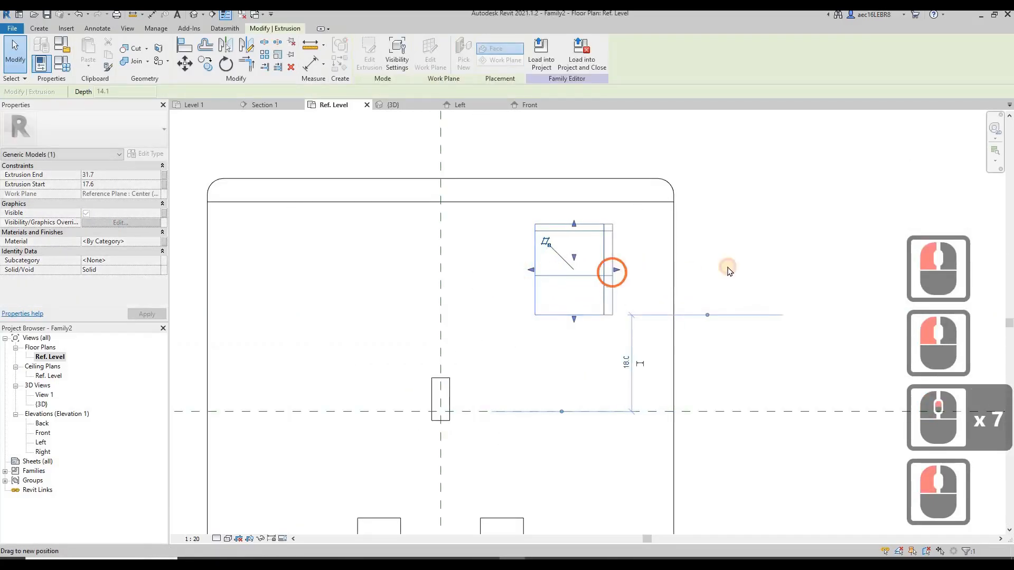
{"action": "left_click", "coordinate": [953, 267]}
{"action": "left_click", "coordinate": [518, 220]}
{"action": "scroll", "coordinate": [520, 219], "scroll_direction": "down", "scroll_amount": 3}
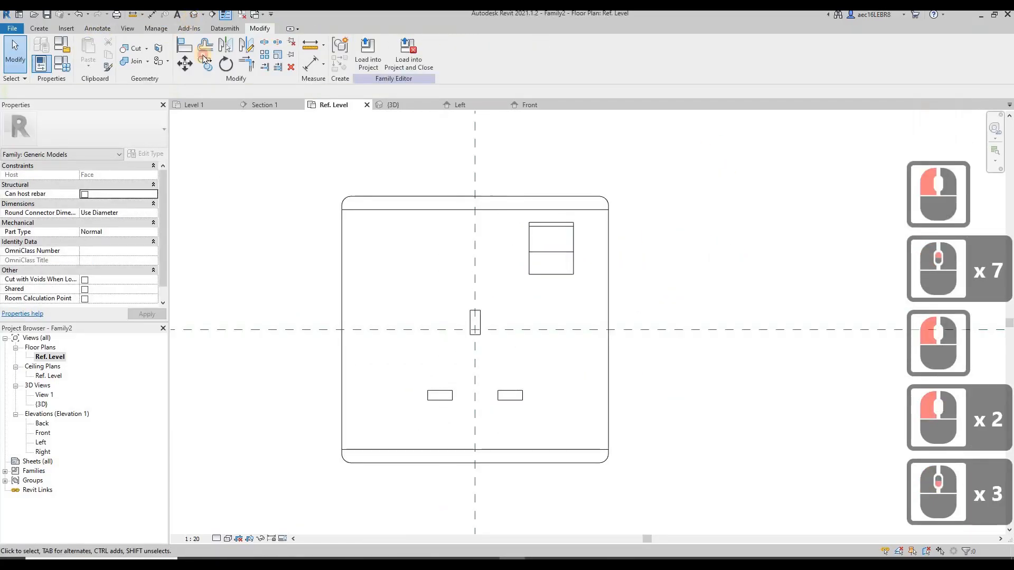
Shift the switch outward in the 3D view by stretching both sides to about 19 and 33.5 mm from the centre plane
{"action": "left_click", "coordinate": [194, 15]}
{"action": "middle_click_drag", "start_coordinate": [699, 224], "coordinate": [690, 381], "text": "shift"}
{"action": "mouse_move", "coordinate": [615, 243]}
{"action": "middle_mouse_down", "text": "shift"}
{"action": "mouse_move", "coordinate": [602, 346]}
{"action": "mouse_move", "coordinate": [639, 303]}
{"action": "mouse_move", "coordinate": [611, 217]}
{"action": "mouse_move", "coordinate": [619, 224]}
{"action": "middle_mouse_up", "text": "shift"}
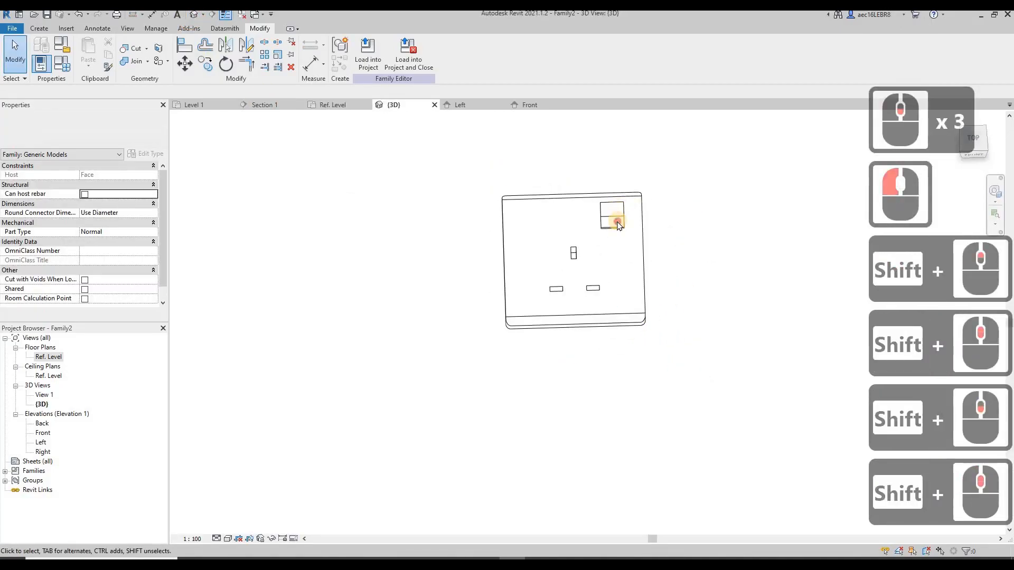
{"action": "left_click", "coordinate": [619, 224]}
{"action": "scroll", "coordinate": [613, 222], "scroll_direction": "up", "scroll_amount": 8}
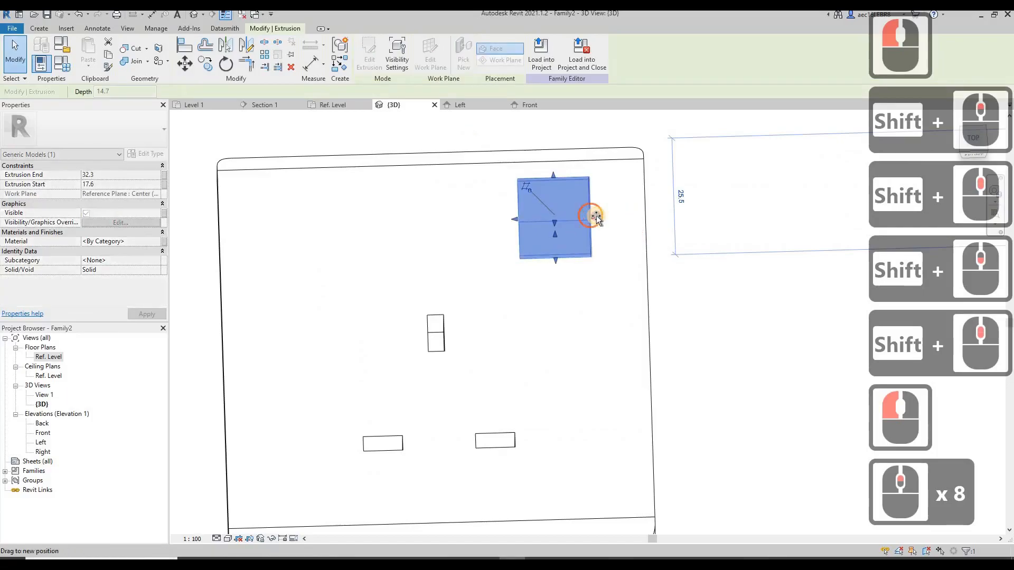
{"action": "left_click_drag", "start_coordinate": [596, 216], "coordinate": [597, 216]}
{"action": "left_click_drag", "start_coordinate": [514, 220], "coordinate": [527, 221]}
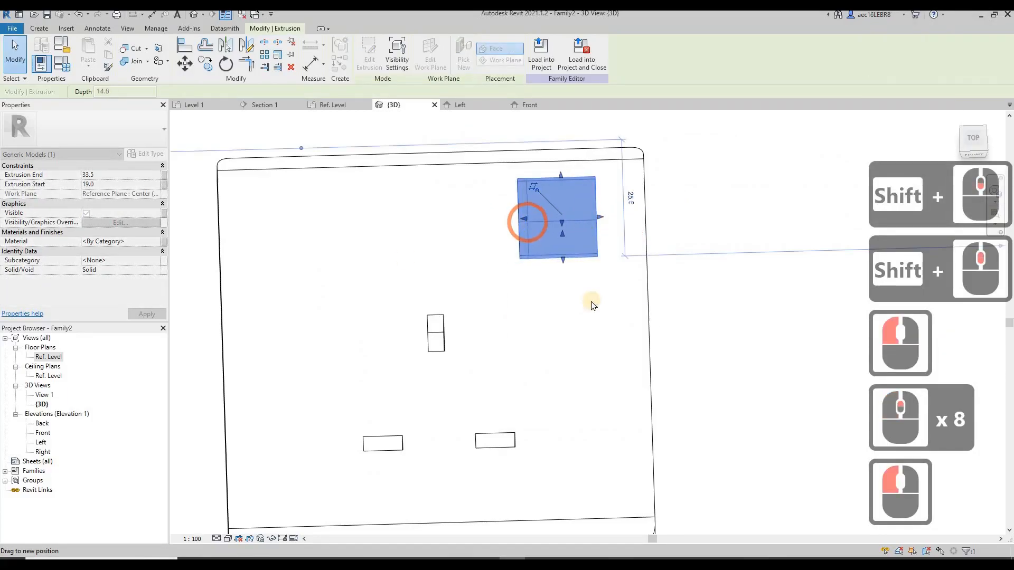
{"action": "scroll", "coordinate": [404, 263], "scroll_direction": "down", "scroll_amount": 4}
{"action": "left_click", "coordinate": [340, 255]}
{"action": "scroll", "coordinate": [539, 333], "scroll_direction": "down", "scroll_amount": 4}
{"action": "middle_click_drag", "start_coordinate": [573, 318], "coordinate": [482, 236], "text": "shift"}
Start a solid extrusion on the Ref. Level plan and sketch a rectangle about 105 by 100 mm to the right of the plate
{"action": "double_click", "coordinate": [48, 357]}
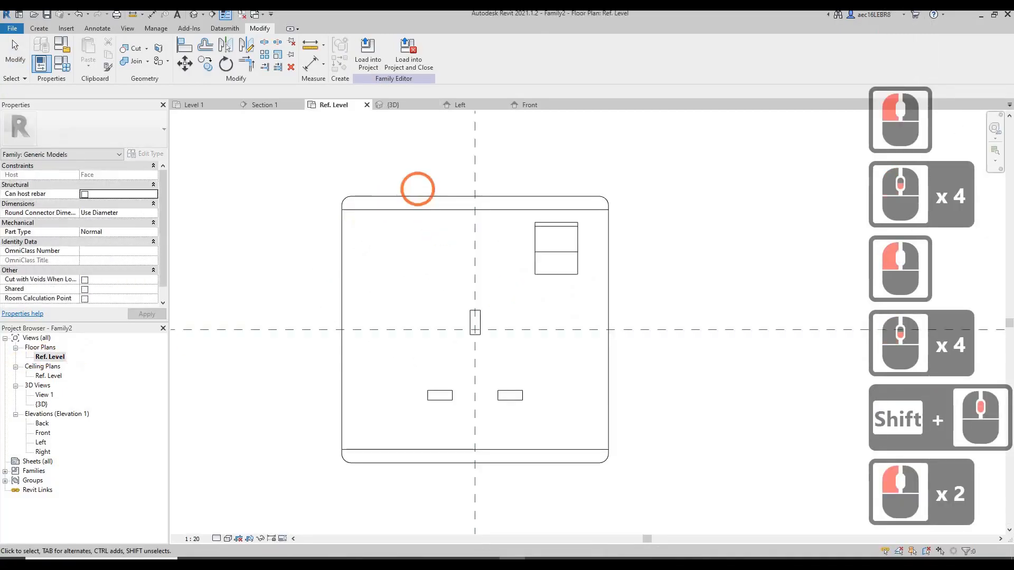
{"action": "left_click", "coordinate": [36, 30]}
{"action": "left_click", "coordinate": [100, 47]}
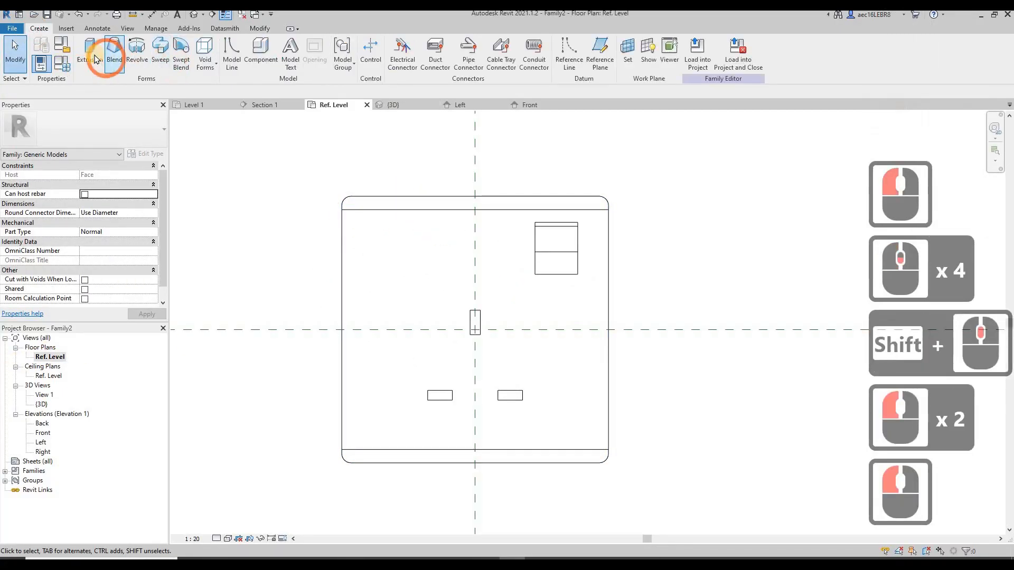
{"action": "left_click", "coordinate": [394, 43]}
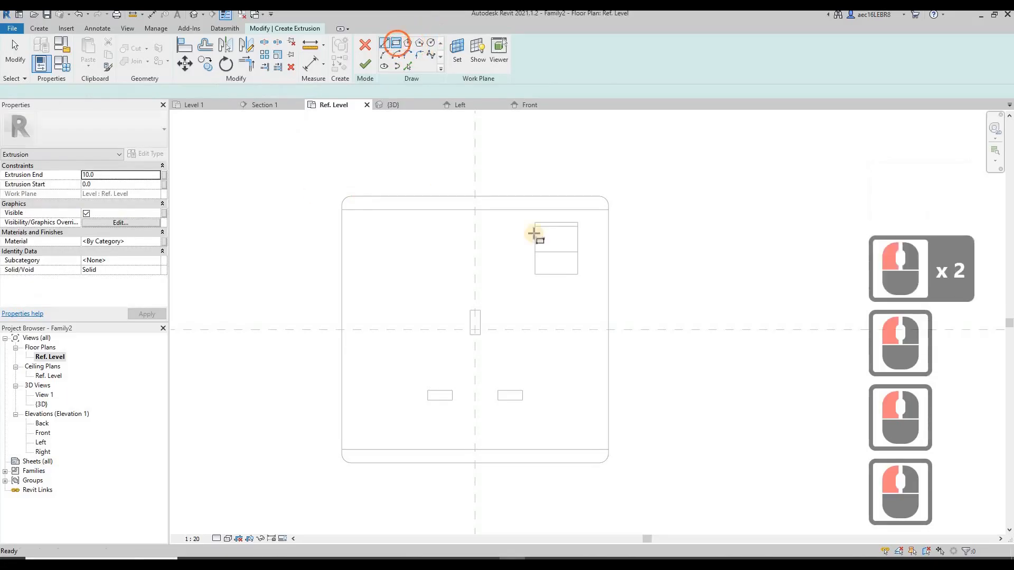
{"action": "scroll", "coordinate": [314, 193], "scroll_direction": "down", "scroll_amount": 3}
{"action": "left_click", "coordinate": [577, 190]}
{"action": "left_click", "coordinate": [737, 342]}
{"action": "key", "text": "Escape"}
{"action": "key", "text": "Escape"}
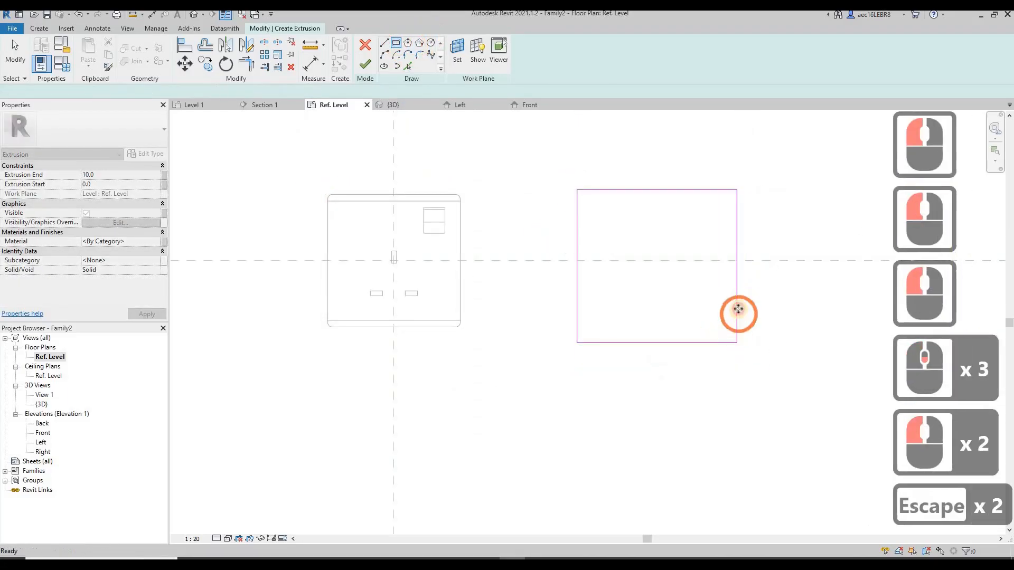
Set the new rectangle's width to 75 mm
{"action": "left_click", "coordinate": [737, 310]}
{"action": "left_click", "coordinate": [668, 364]}
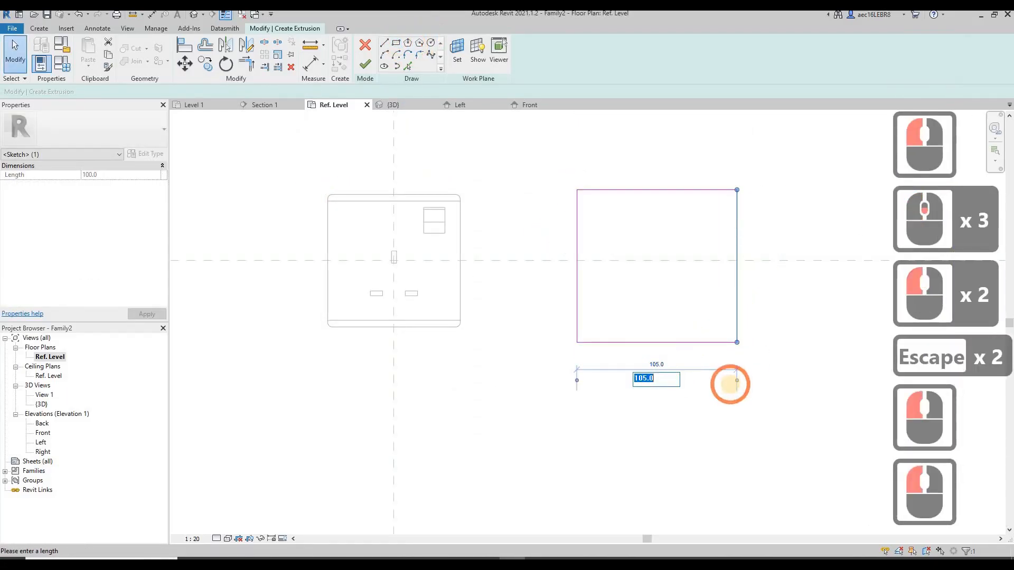
{"action": "type", "text": "75"}
{"action": "key", "text": "Return"}
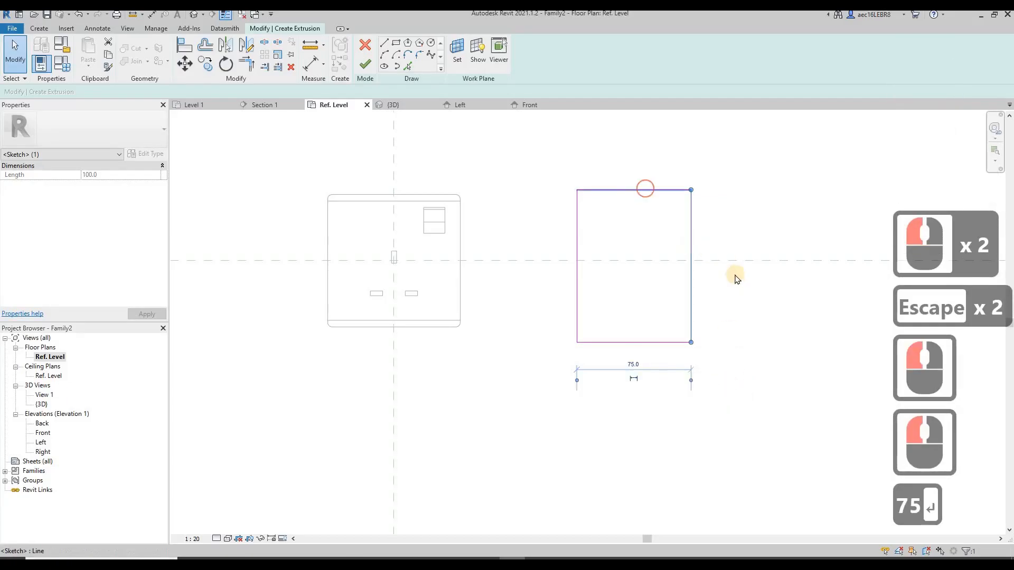
Set the new rectangle's height to 75 mm, making the sketch a 75 mm square
{"action": "left_click", "coordinate": [646, 189]}
{"action": "left_click", "coordinate": [729, 267]}
{"action": "type", "text": "75"}
{"action": "key", "text": "Return"}
{"action": "key", "text": "Escape"}
{"action": "key", "text": "Escape"}
Move the 75 mm square so it is centred on the plate and both centre reference planes
{"action": "left_click_drag", "start_coordinate": [532, 185], "coordinate": [698, 354]}
{"action": "left_click", "coordinate": [188, 68]}
{"action": "left_click", "coordinate": [578, 287]}
{"action": "left_click", "coordinate": [577, 260]}
{"action": "left_click", "coordinate": [185, 64]}
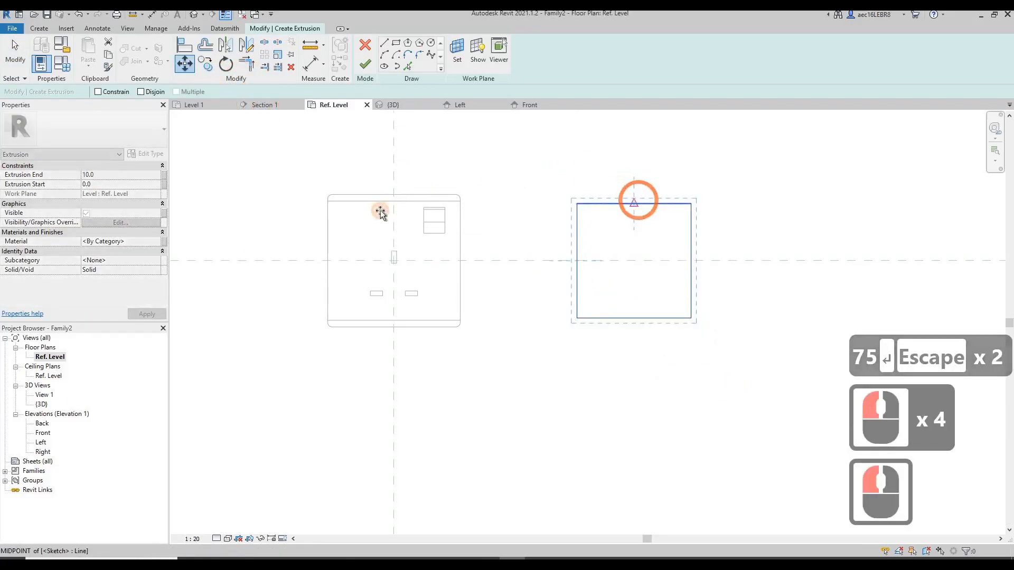
{"action": "left_click", "coordinate": [638, 201]}
{"action": "scroll", "coordinate": [393, 221], "scroll_direction": "up", "scroll_amount": 7}
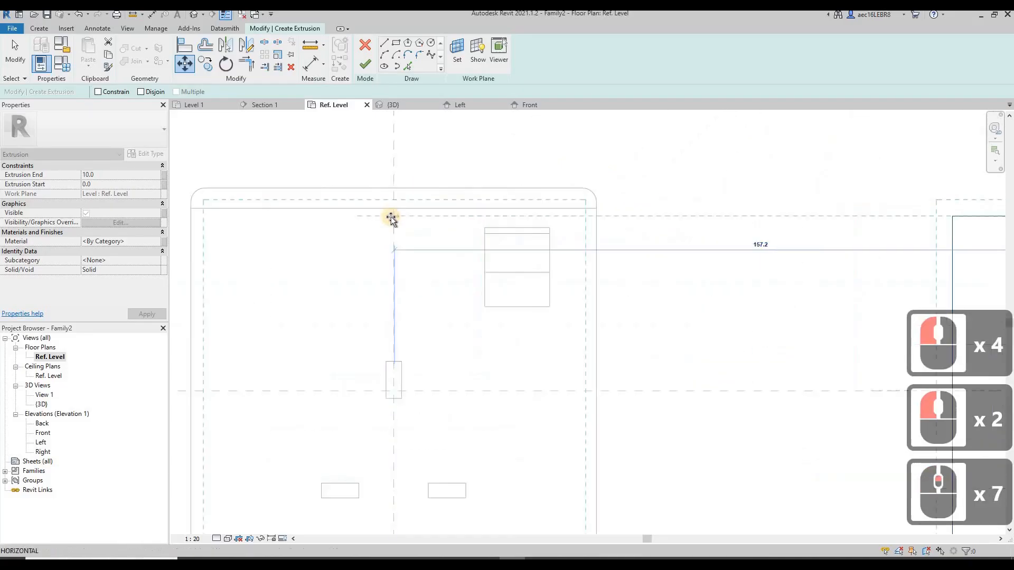
{"action": "left_click", "coordinate": [329, 261]}
{"action": "scroll", "coordinate": [324, 261], "scroll_direction": "down", "scroll_amount": 6}
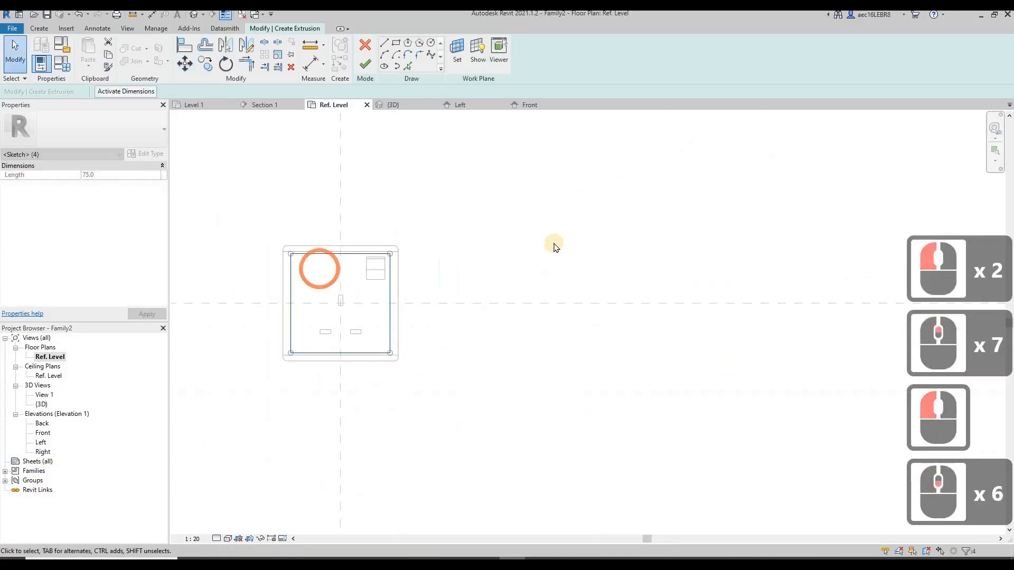
{"action": "key", "text": "Escape"}
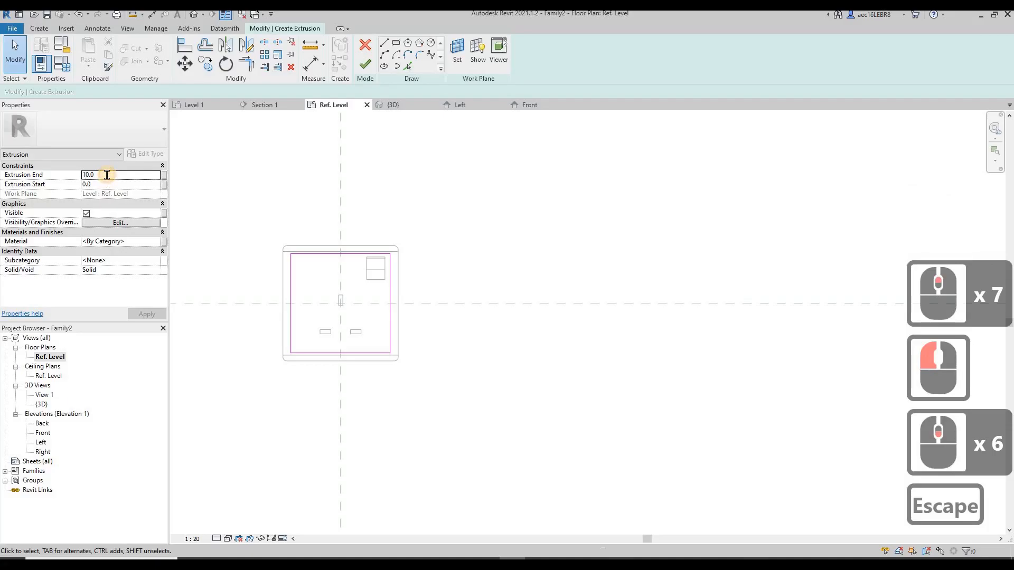
Set the extrusion end to 0 and start to -35 mm, and finish the square back-box extrusion
{"action": "left_click", "coordinate": [107, 174]}
{"action": "type", "text": "0"}
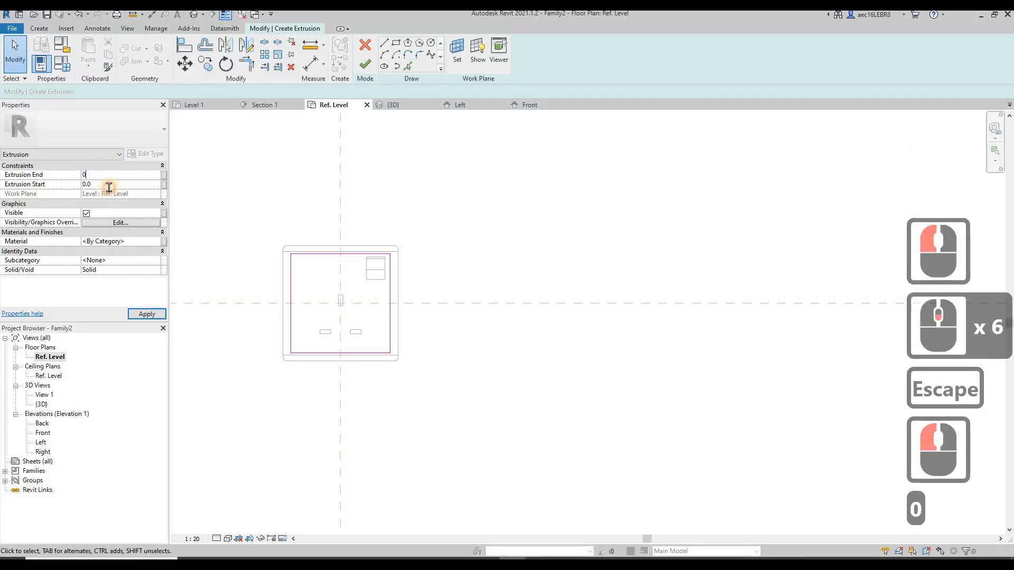
{"action": "left_click", "coordinate": [108, 184]}
{"action": "type", "text": "-35"}
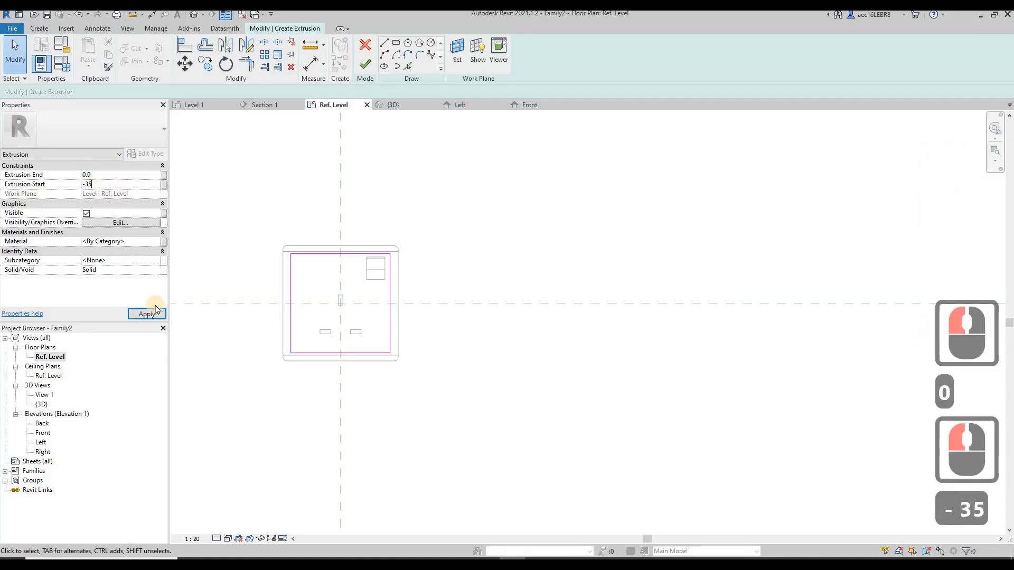
{"action": "left_click", "coordinate": [275, 207]}
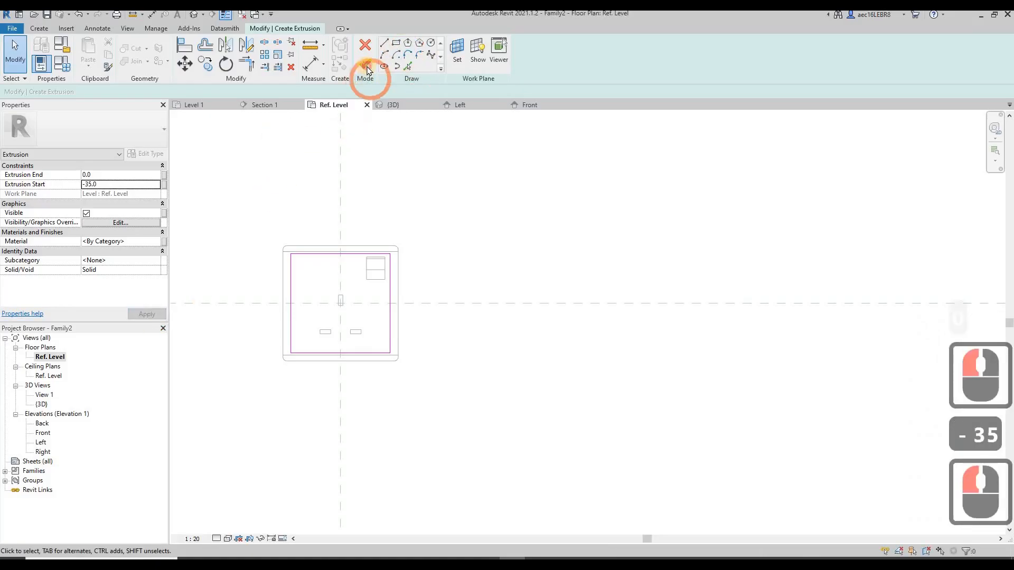
{"action": "left_click", "coordinate": [364, 65]}
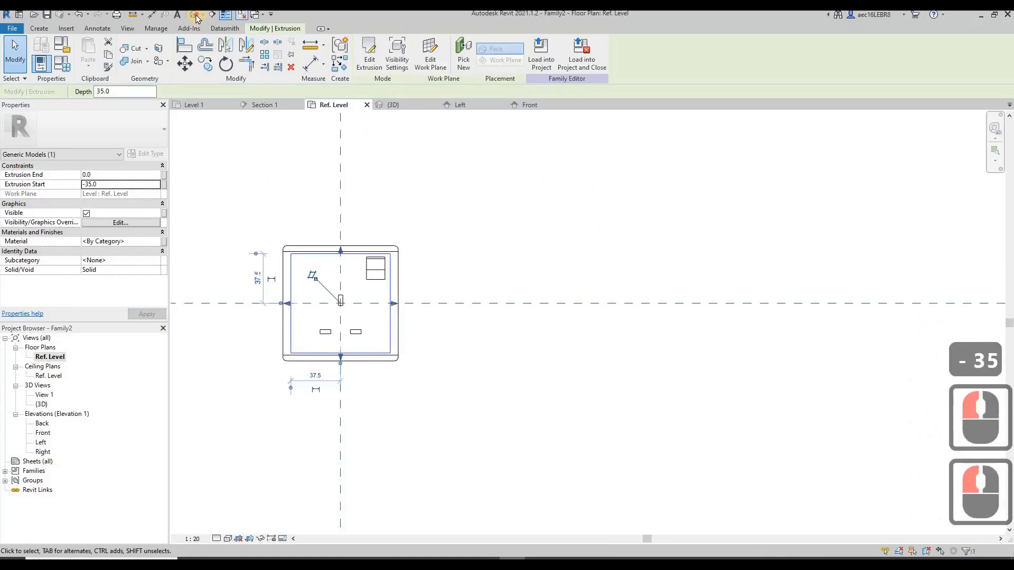
Examine the new back-box extrusion behind the plate from the side in 3D and in the Ref. Level plan
{"action": "left_click", "coordinate": [537, 233]}
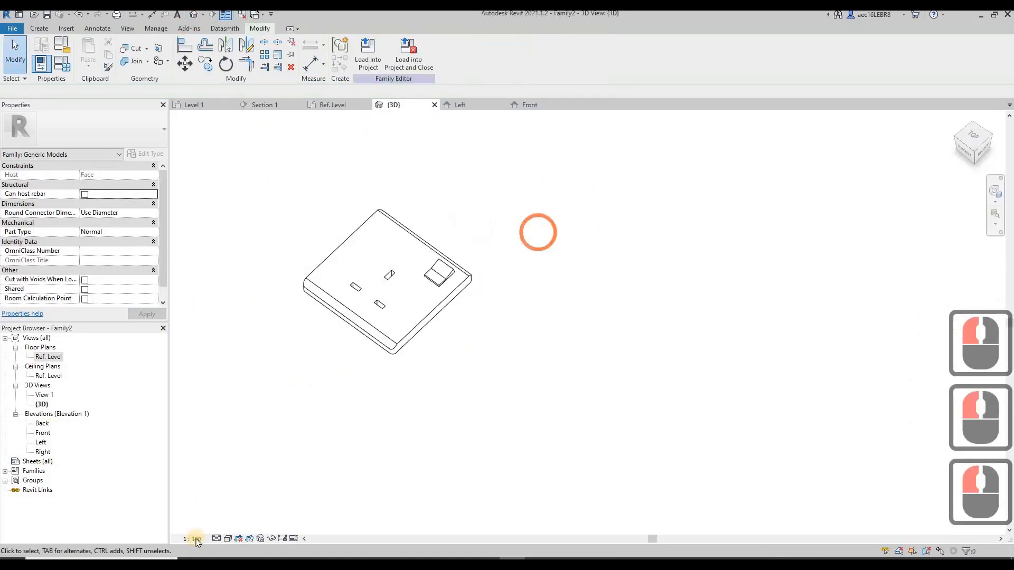
{"action": "left_click", "coordinate": [267, 483]}
{"action": "scroll", "coordinate": [431, 275], "scroll_direction": "down", "scroll_amount": 4}
{"action": "middle_click_drag", "start_coordinate": [431, 275], "coordinate": [388, 330], "text": "shift"}
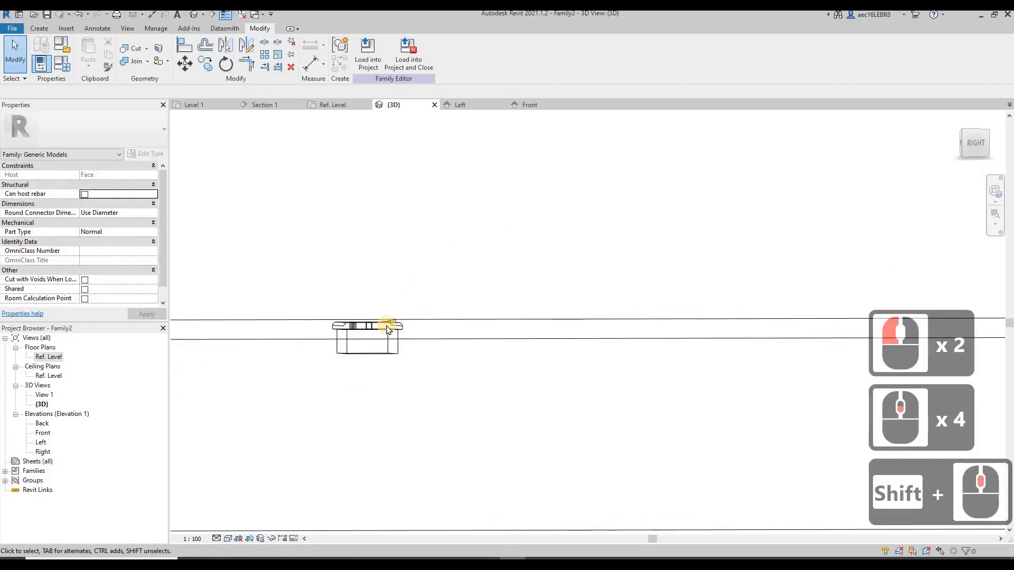
{"action": "middle_click_drag", "start_coordinate": [516, 258], "coordinate": [358, 328], "text": "shift"}
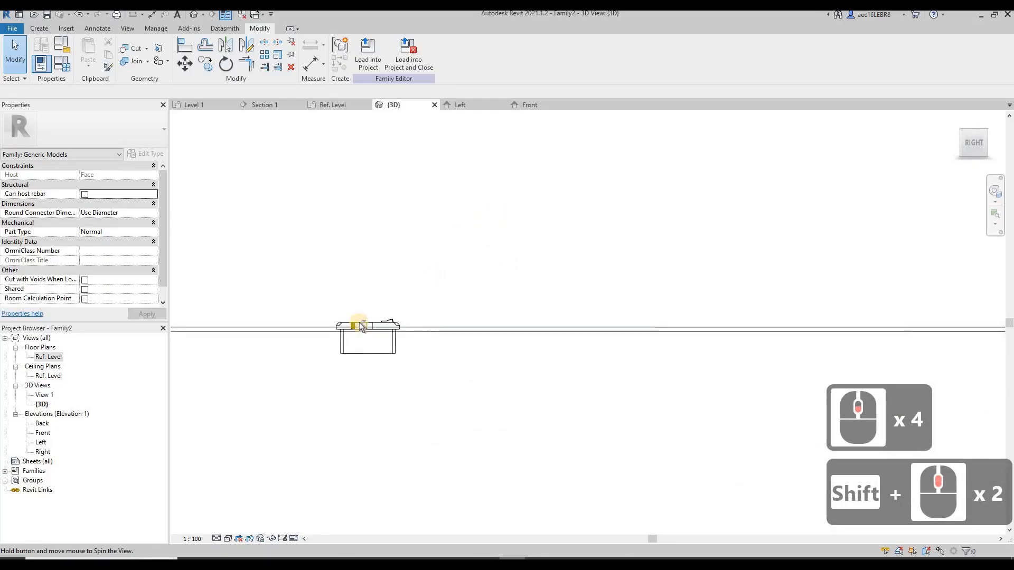
{"action": "left_click", "coordinate": [385, 256]}
{"action": "left_click", "coordinate": [55, 360]}
{"action": "left_click", "coordinate": [498, 396]}
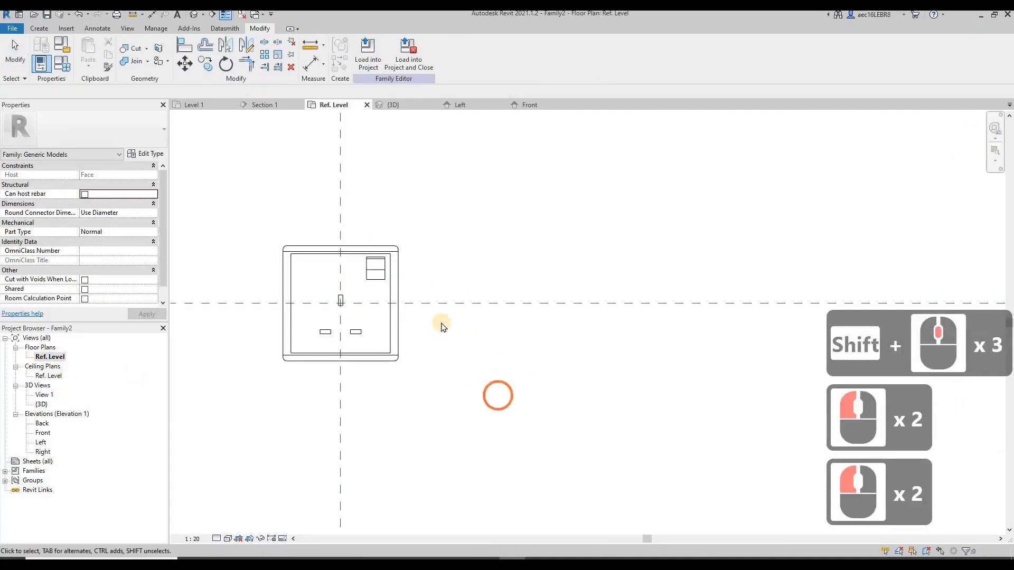
{"action": "scroll", "coordinate": [349, 285], "scroll_direction": "down", "scroll_amount": 10}
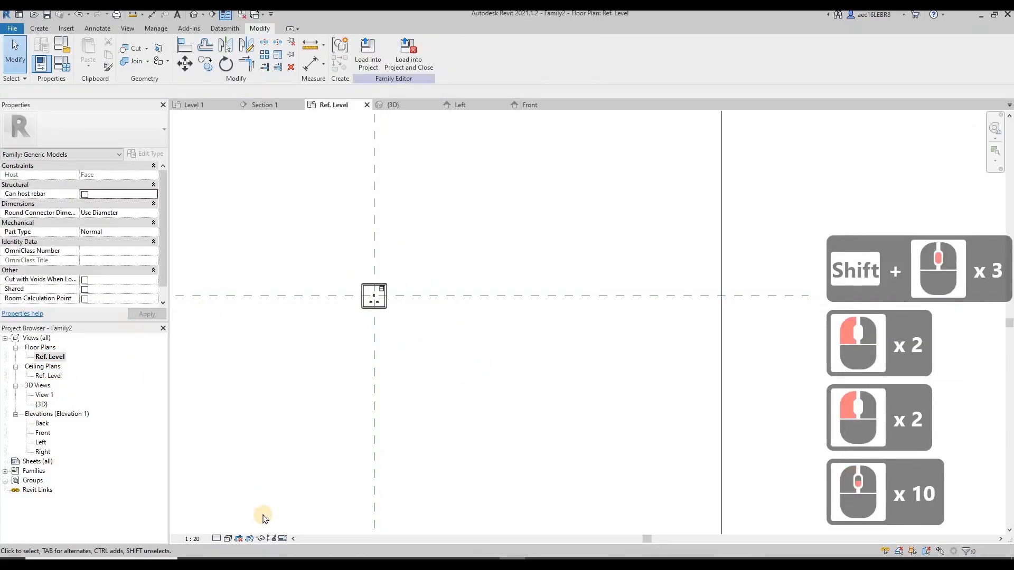
Select the socket's solid forms in 3D without the voids and link their material to a new type parameter named "PVC WHite"
{"action": "left_click", "coordinate": [393, 105]}
{"action": "left_click_drag", "start_coordinate": [257, 236], "coordinate": [456, 428]}
{"action": "left_click", "coordinate": [331, 194]}
{"action": "left_click", "coordinate": [968, 552]}
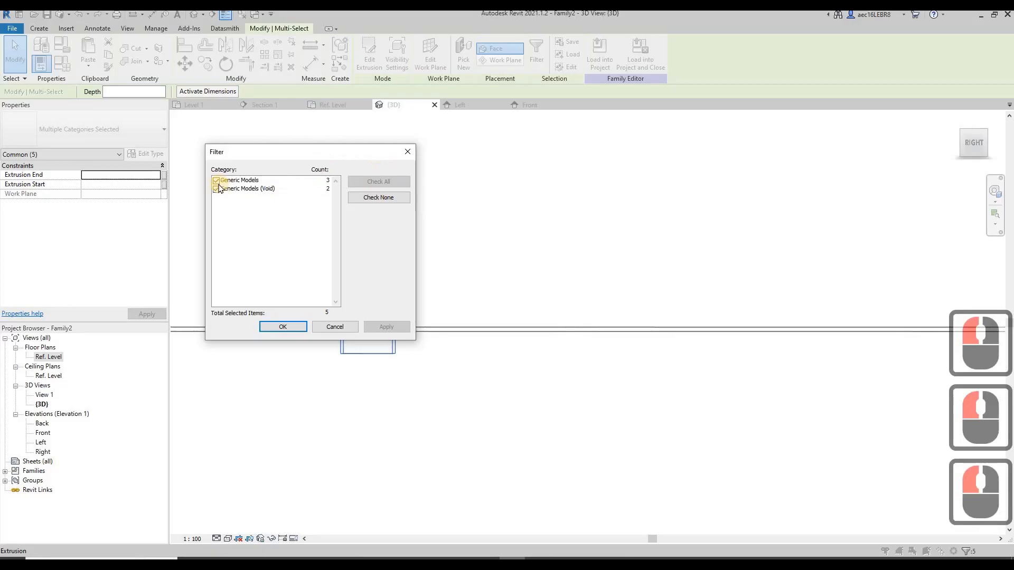
{"action": "left_click", "coordinate": [216, 189]}
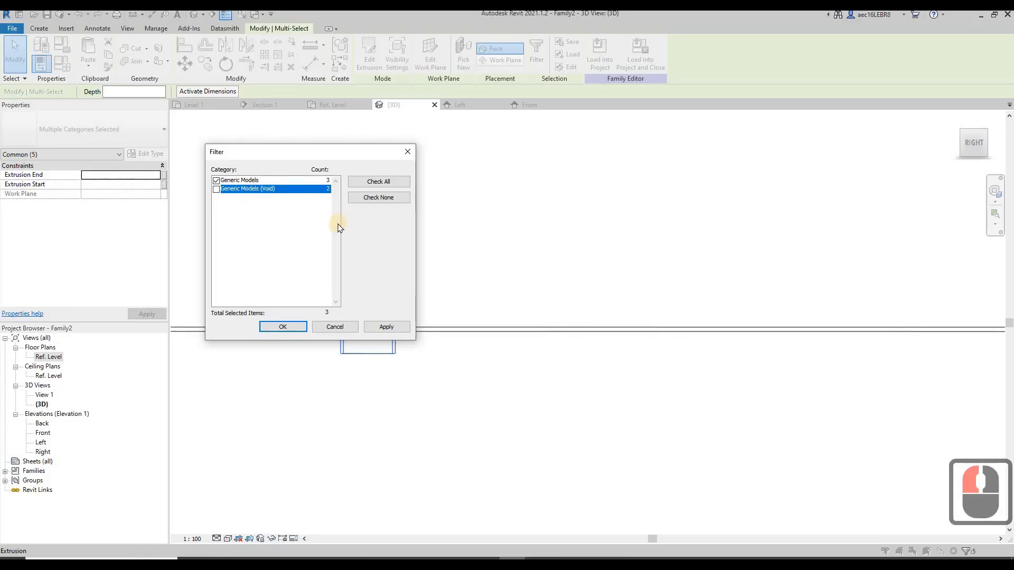
{"action": "left_click", "coordinate": [283, 327]}
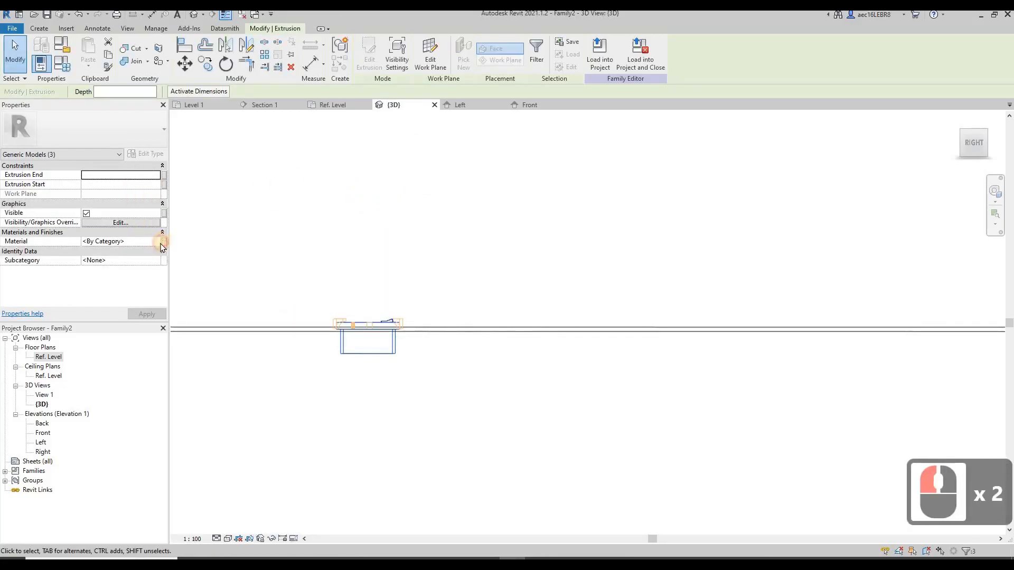
{"action": "left_click", "coordinate": [162, 243]}
{"action": "left_click", "coordinate": [429, 352]}
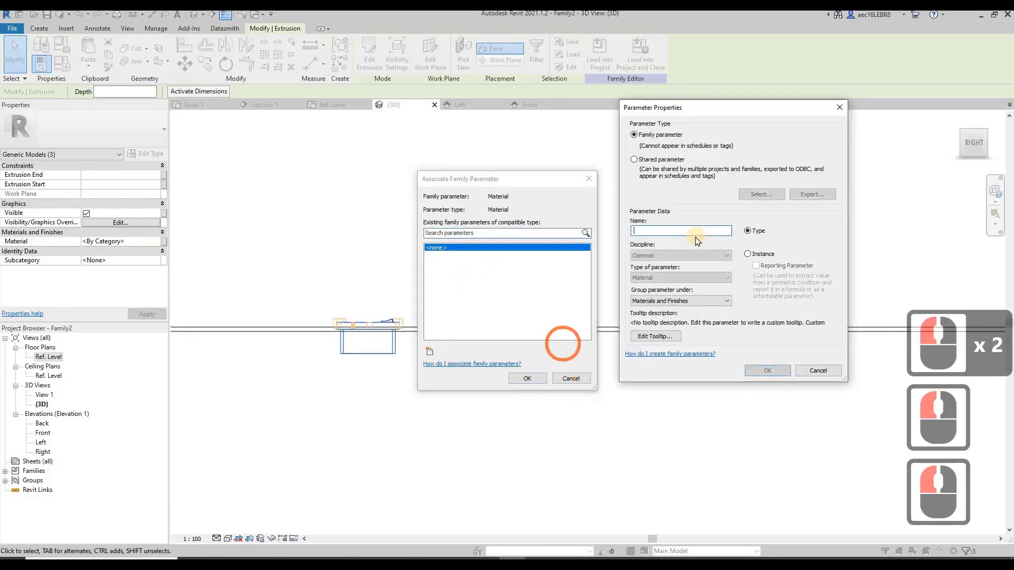
{"action": "type", "text": "PVC"}
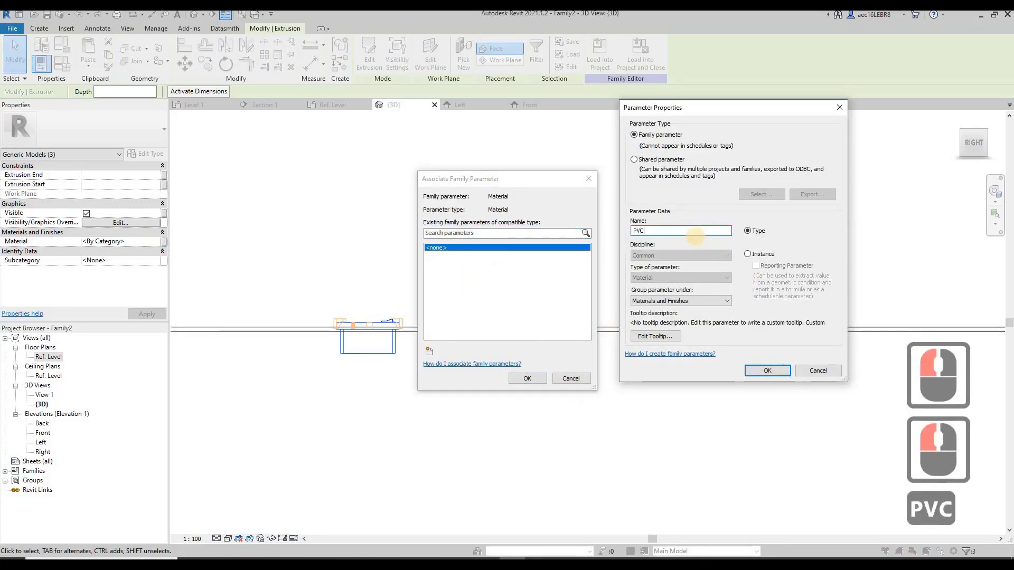
{"action": "type", "text": " WHite"}
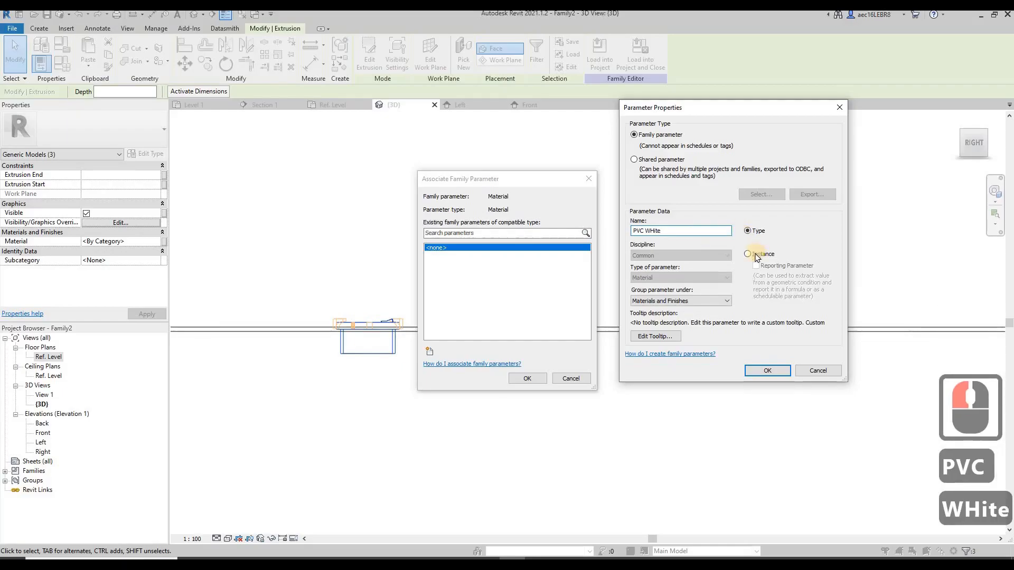
{"action": "left_click", "coordinate": [767, 370]}
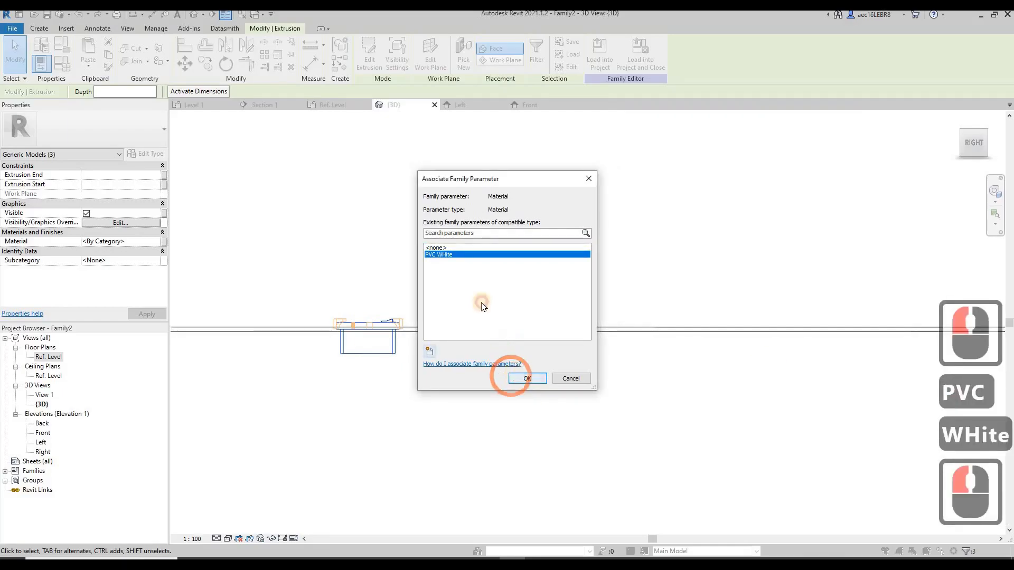
{"action": "left_click", "coordinate": [511, 376]}
{"action": "left_click", "coordinate": [352, 297]}
Load the family "Annotation - Lighting Switch-1 gang" from the Online Training (Free) folder with the Ref. Level plan open
{"action": "left_click", "coordinate": [54, 346]}
{"action": "double_click", "coordinate": [48, 358]}
{"action": "left_click", "coordinate": [482, 290]}
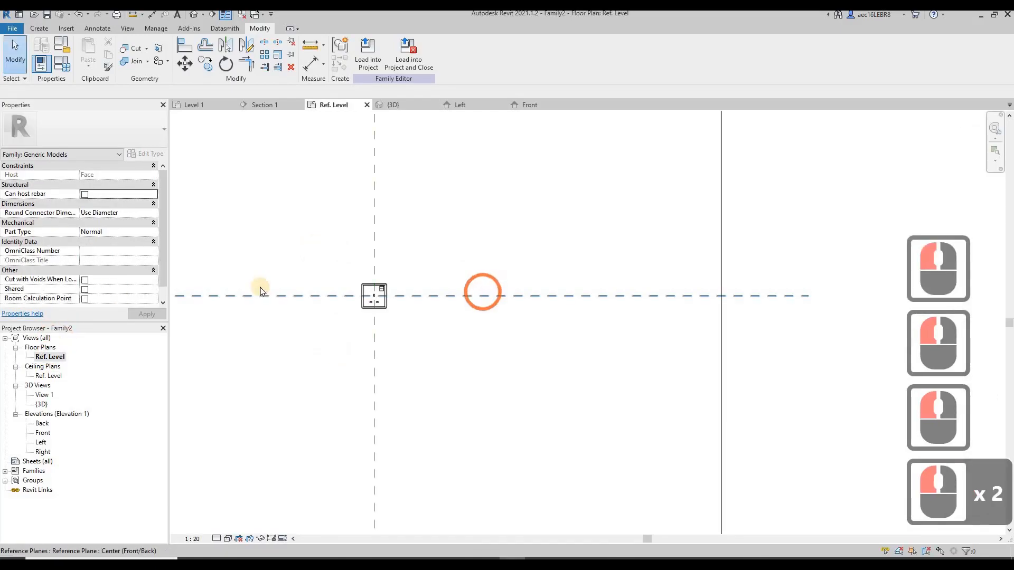
{"action": "scroll", "coordinate": [251, 280], "scroll_direction": "down", "scroll_amount": 2}
{"action": "scroll", "coordinate": [252, 280], "scroll_direction": "up", "scroll_amount": 6}
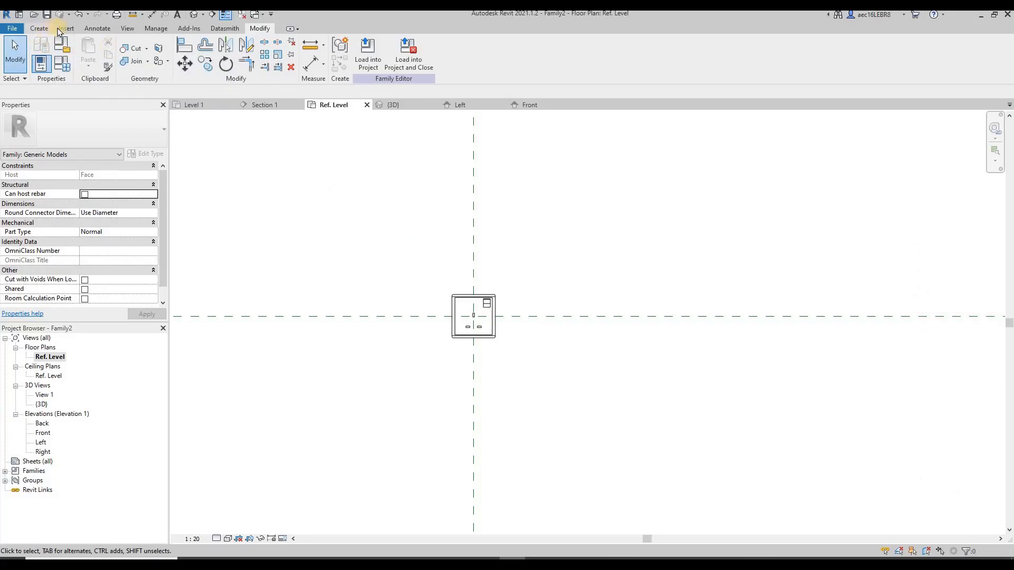
{"action": "left_click", "coordinate": [202, 123]}
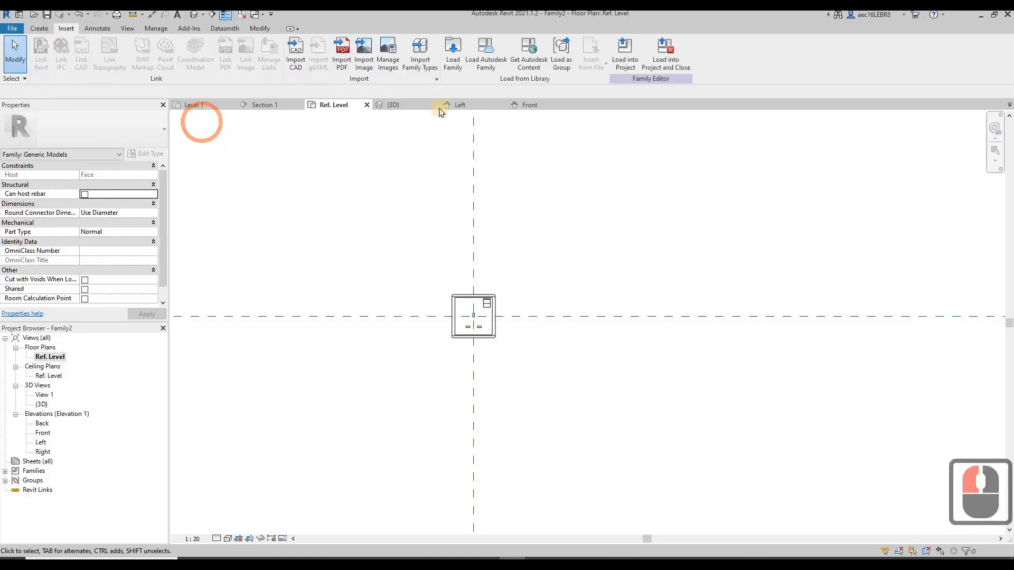
{"action": "left_click", "coordinate": [455, 63]}
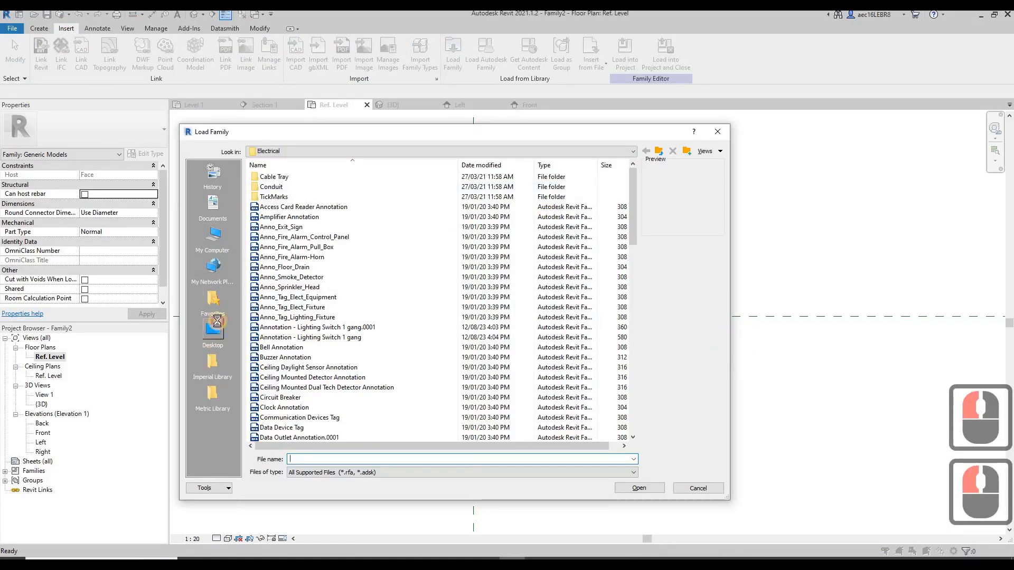
{"action": "left_click", "coordinate": [213, 330]}
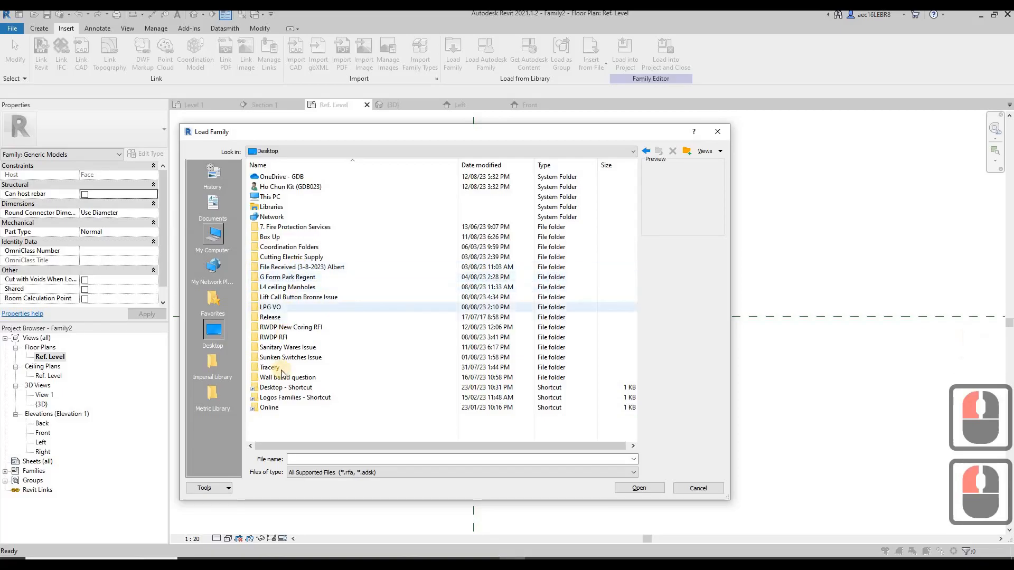
{"action": "double_click", "coordinate": [276, 404]}
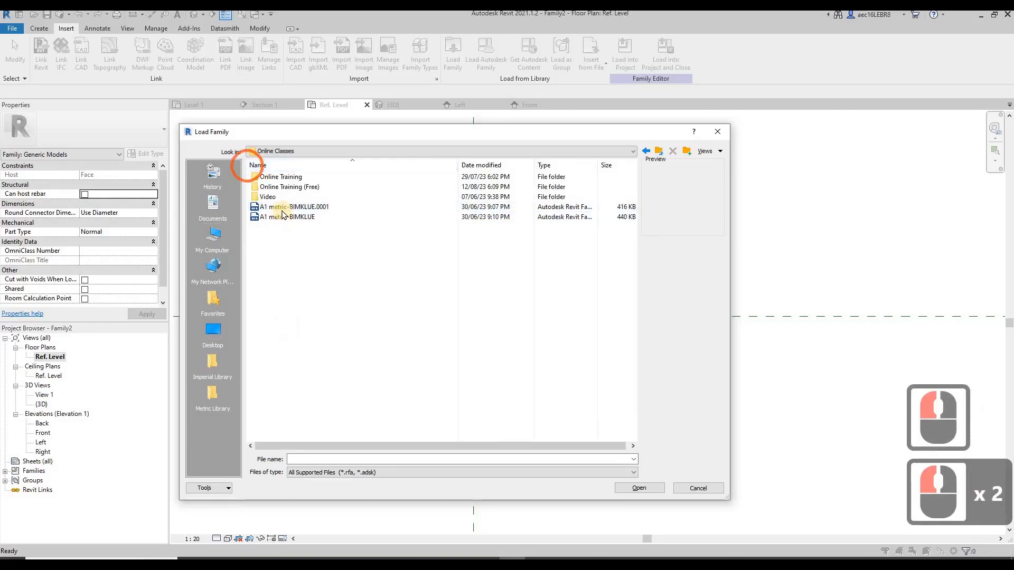
{"action": "double_click", "coordinate": [280, 189]}
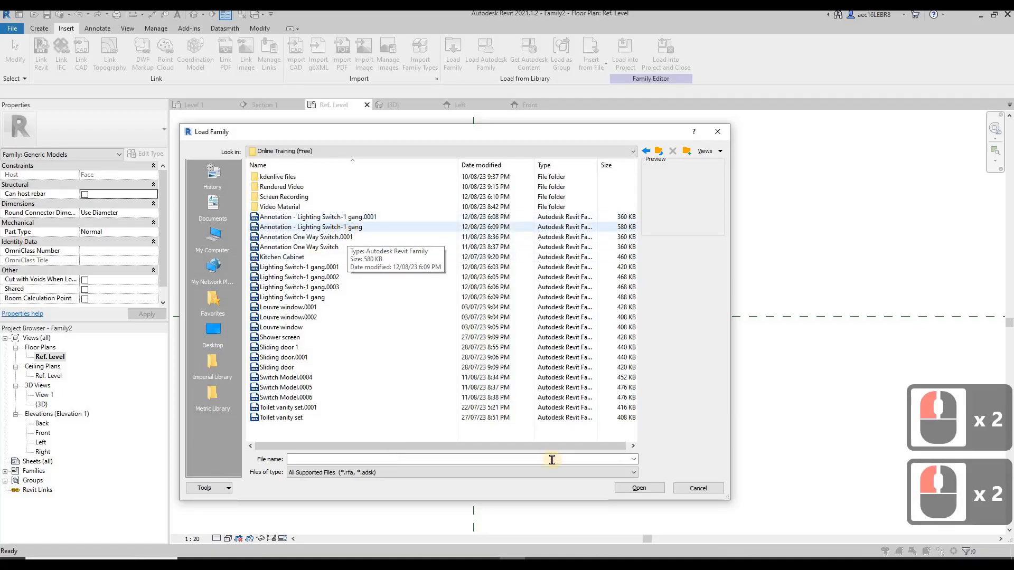
{"action": "left_click", "coordinate": [347, 228]}
{"action": "left_click", "coordinate": [640, 489]}
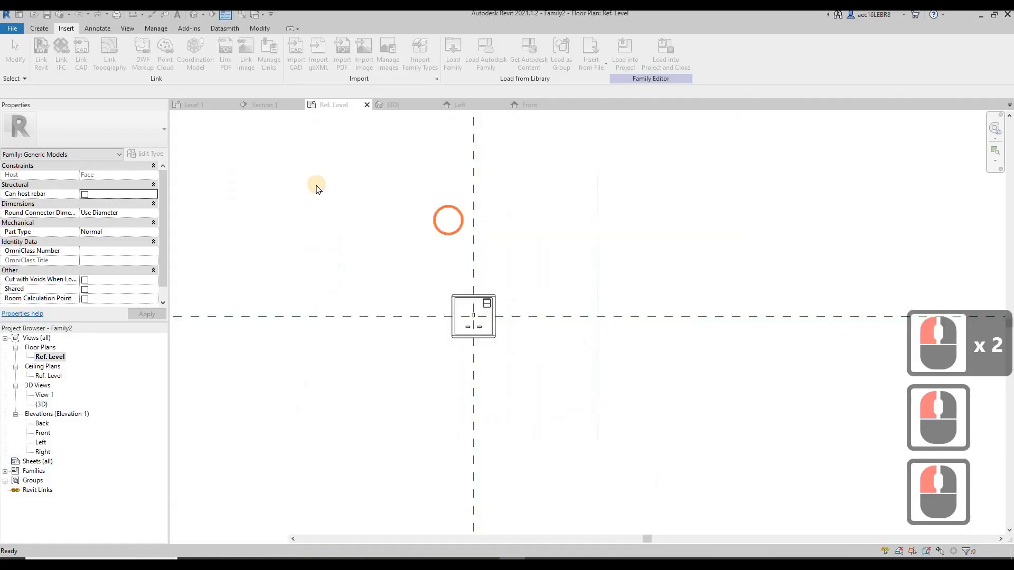
Place one Annotation - Lighting Switch-1 gang symbol to the left of the plate in the plan
{"action": "left_click", "coordinate": [94, 28]}
{"action": "left_click", "coordinate": [248, 74]}
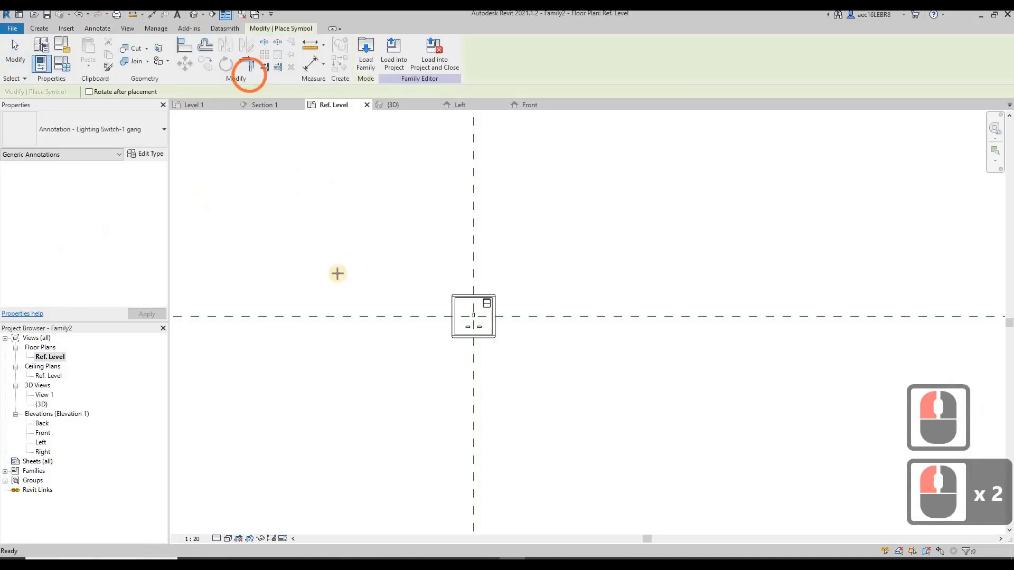
{"action": "left_click", "coordinate": [400, 289]}
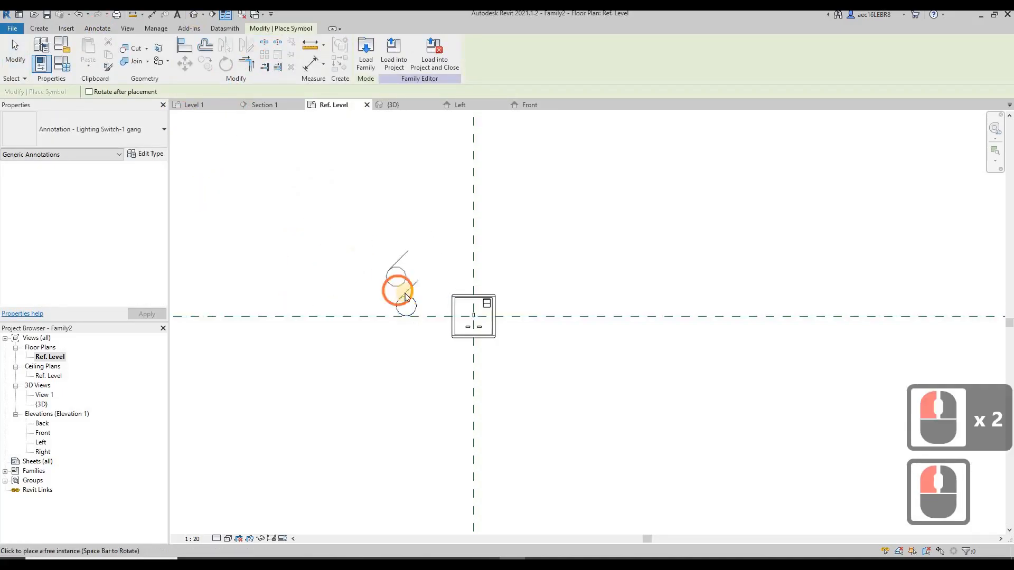
{"action": "key", "text": "Escape"}
{"action": "key", "text": "Escape"}
Open the placed symbol's family for editing and delete its circle and slanted line
{"action": "left_click", "coordinate": [353, 139]}
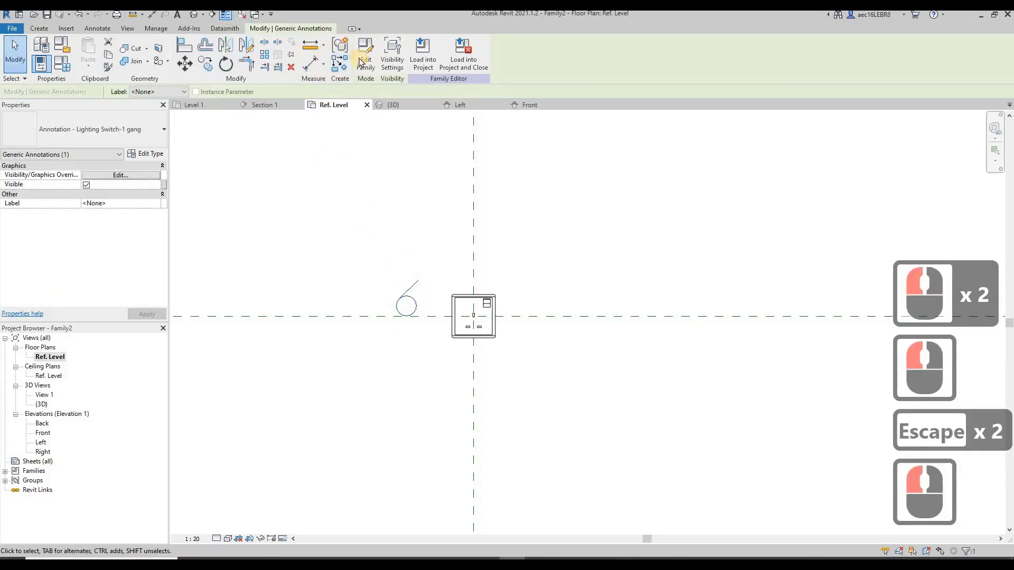
{"action": "left_click", "coordinate": [363, 62]}
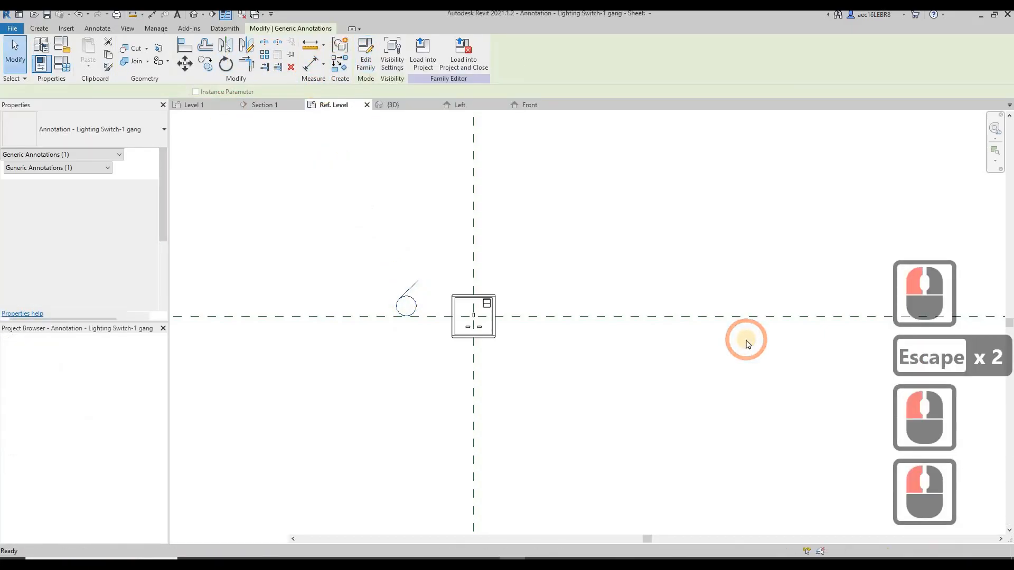
{"action": "scroll", "coordinate": [606, 335], "scroll_direction": "up", "scroll_amount": 12}
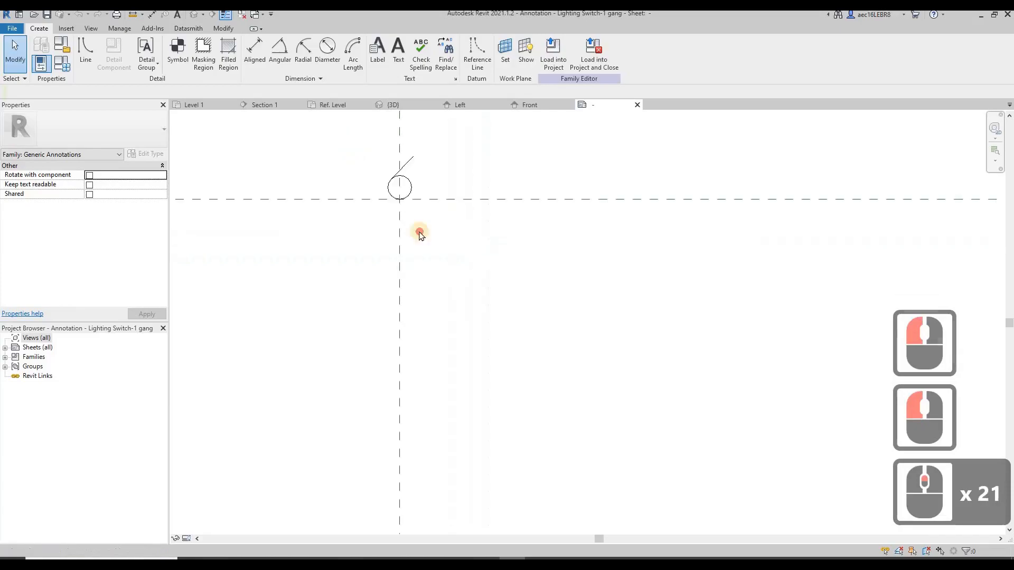
{"action": "left_click_drag", "start_coordinate": [348, 141], "coordinate": [472, 278]}
{"action": "key", "text": "Delete"}
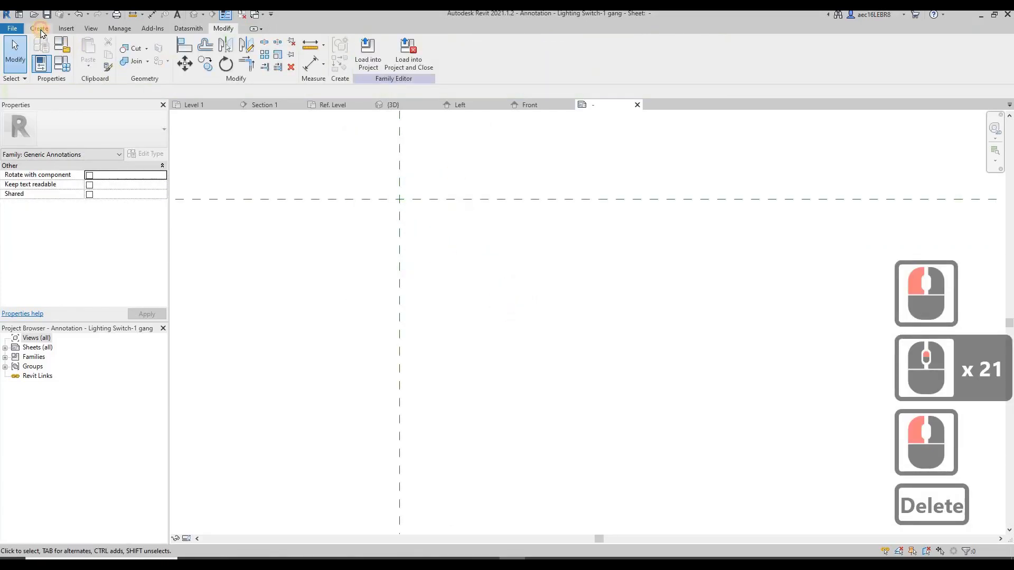
Draw a 1.5 mm line from the reference plane intersection to the left along the horizontal reference plane
{"action": "left_click", "coordinate": [39, 29]}
{"action": "left_click", "coordinate": [89, 51]}
{"action": "left_click", "coordinate": [400, 200]}
{"action": "type", "text": "1"}
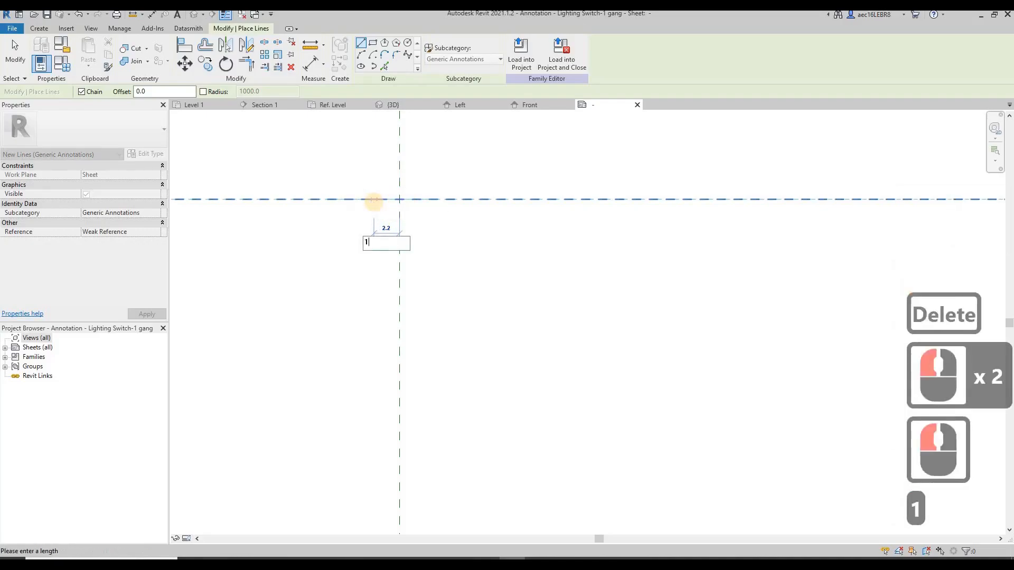
{"action": "key", "text": "Return"}
{"action": "key", "text": "Escape"}
{"action": "key", "text": "Escape"}
Mirror the 1.5 mm line about the vertical reference plane, keeping the original
{"action": "left_click_drag", "start_coordinate": [362, 180], "coordinate": [416, 235]}
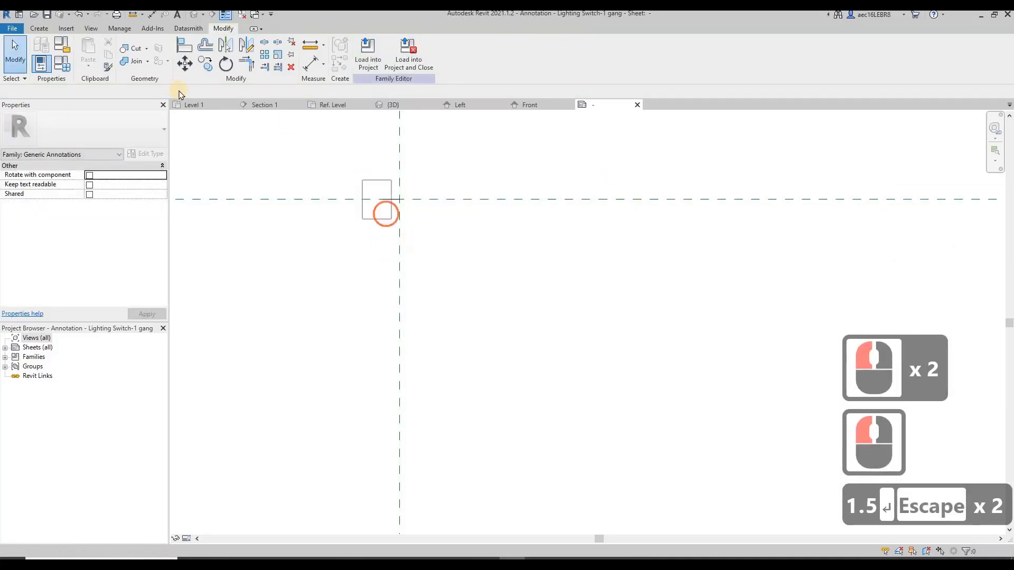
{"action": "left_click", "coordinate": [399, 237]}
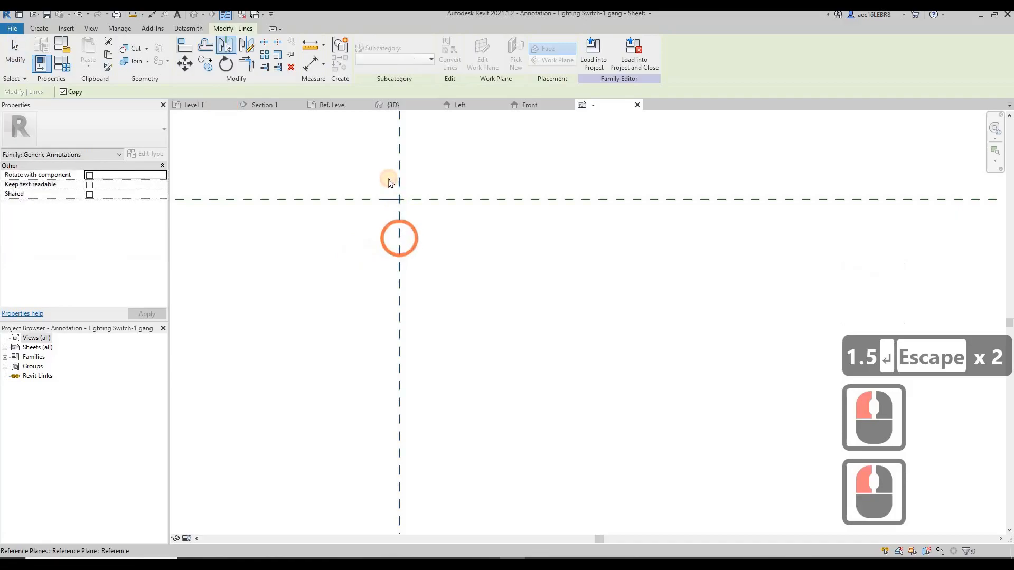
{"action": "scroll", "coordinate": [389, 173], "scroll_direction": "up", "scroll_amount": 12}
{"action": "middle_click_drag", "start_coordinate": [402, 254], "coordinate": [394, 328]}
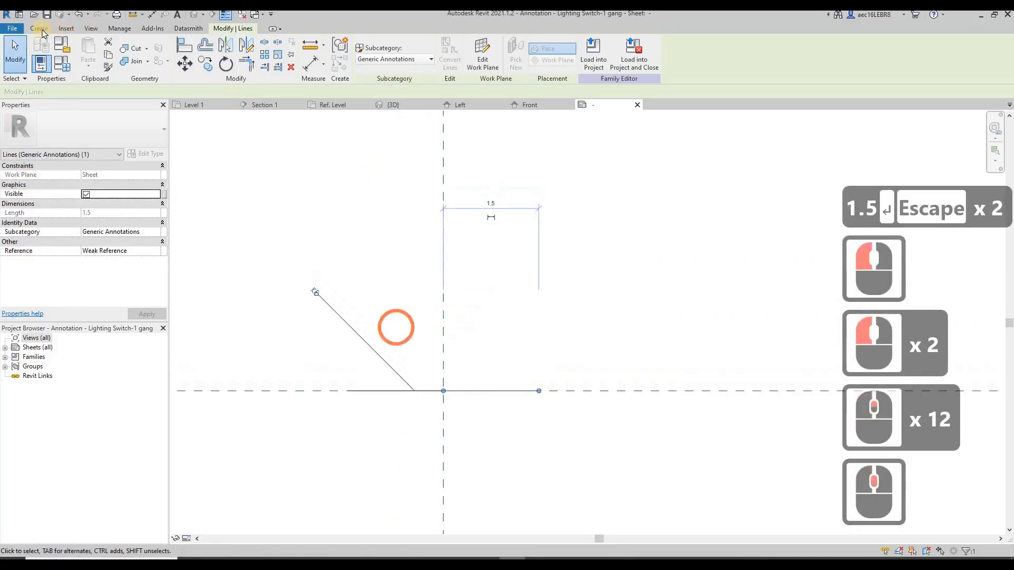
Draw a 1 mm radius quarter arc centred on the reference plane intersection, from the vertical plane down to the left base line
{"action": "left_click", "coordinate": [39, 28]}
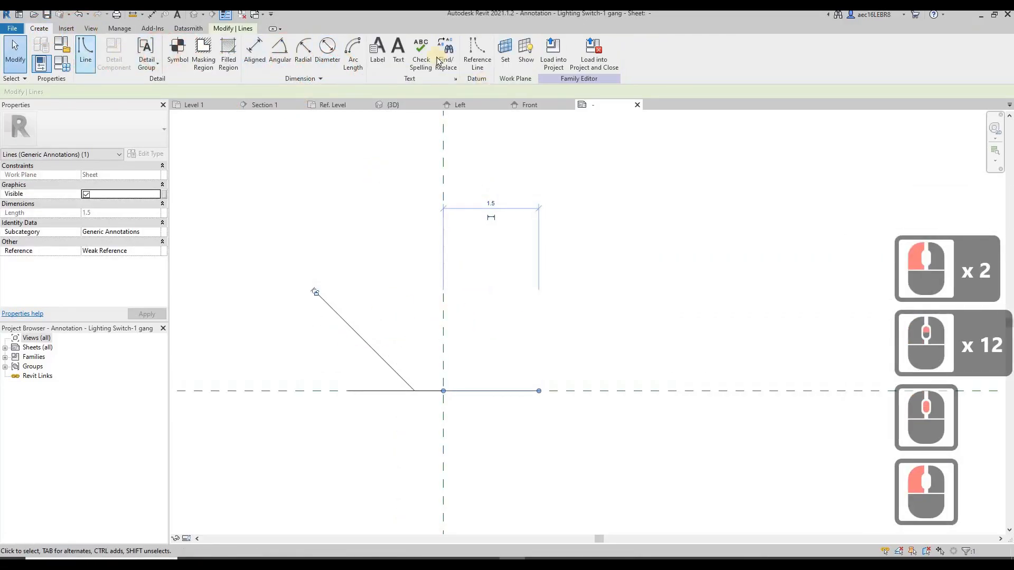
{"action": "left_click", "coordinate": [85, 54]}
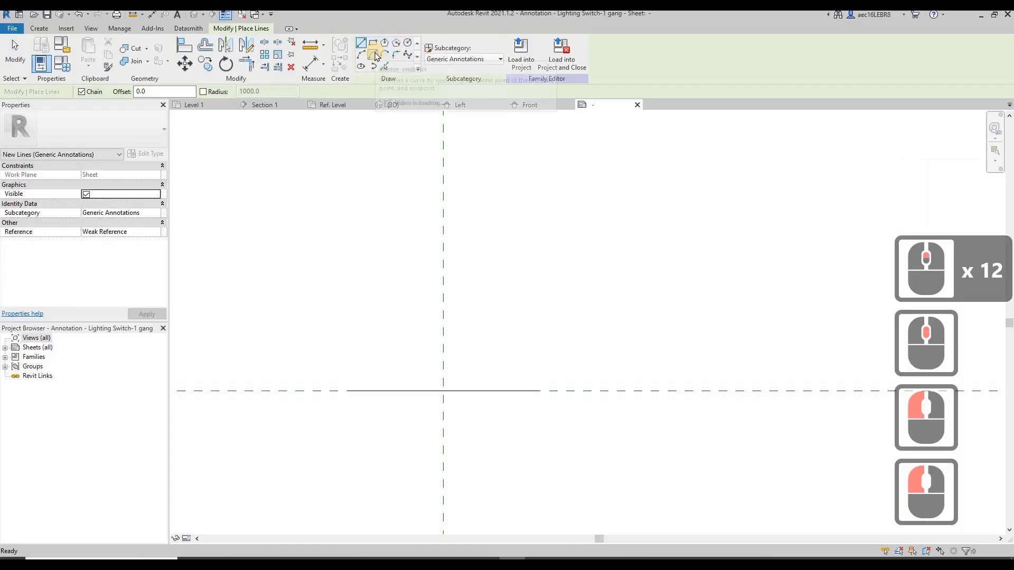
{"action": "left_click", "coordinate": [376, 57]}
{"action": "left_click", "coordinate": [446, 392]}
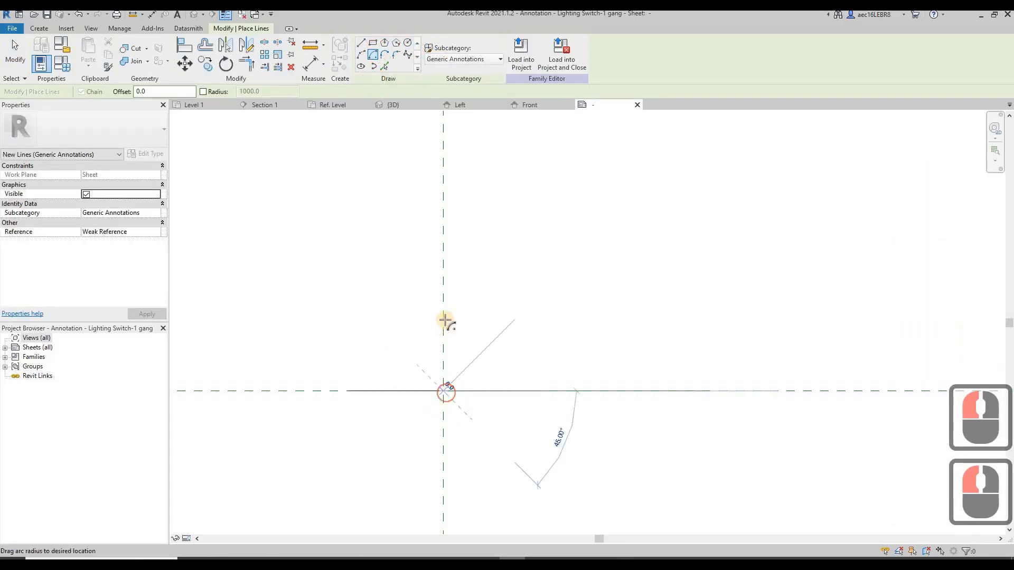
{"action": "type", "text": "1"}
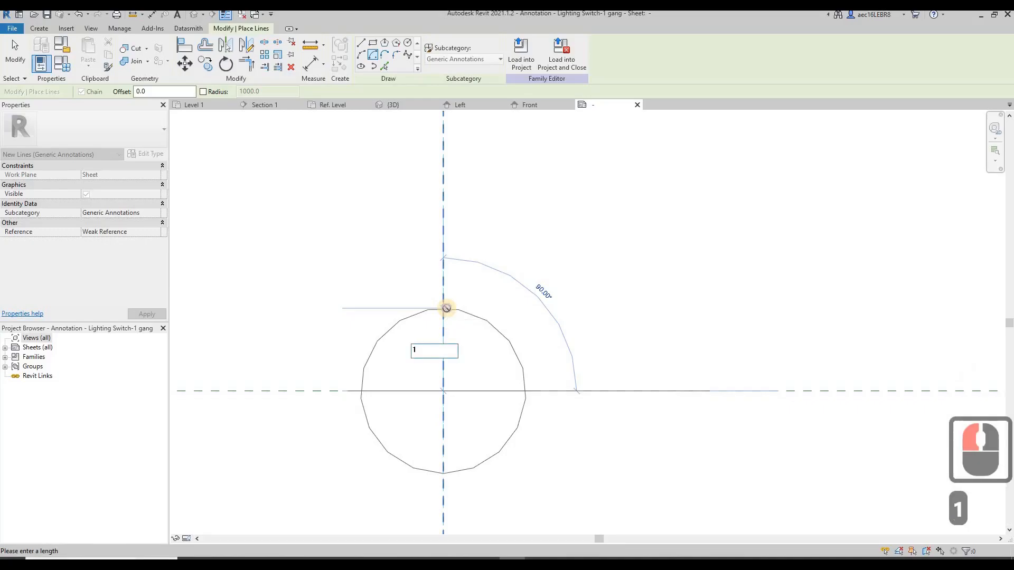
{"action": "key", "text": "Return"}
{"action": "left_click", "coordinate": [358, 386]}
{"action": "left_click", "coordinate": [375, 392]}
{"action": "key", "text": "Escape"}
{"action": "key", "text": "Escape"}
Mirror the quarter arc about the vertical reference plane to complete a semicircle
{"action": "left_click", "coordinate": [409, 339]}
{"action": "left_click", "coordinate": [226, 47]}
{"action": "left_click", "coordinate": [443, 296]}
{"action": "key", "text": "Escape"}
{"action": "key", "text": "Escape"}
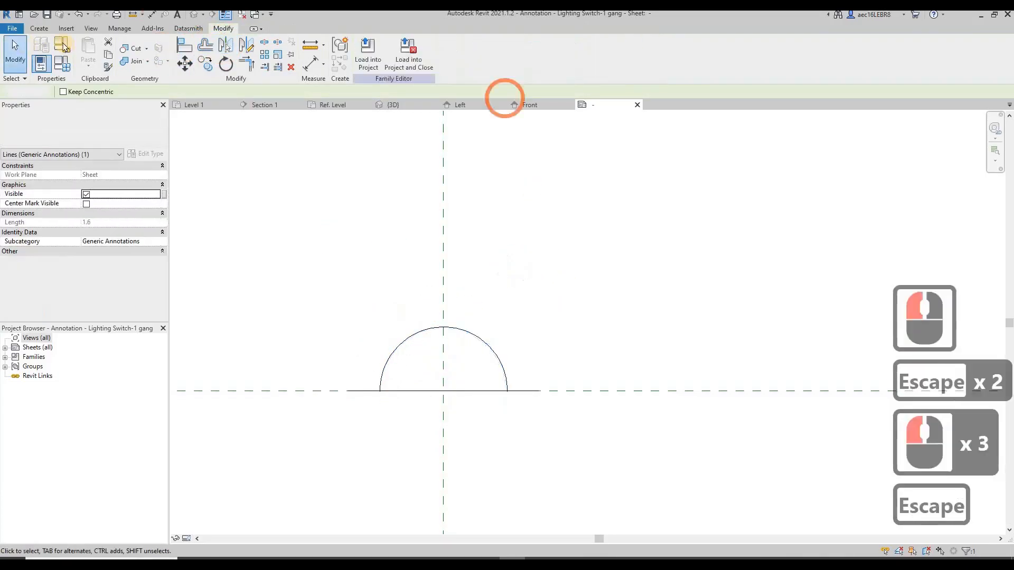
Draw a 1 mm vertical line upward from the top of the semicircle along the vertical reference plane
{"action": "left_click", "coordinate": [47, 30]}
{"action": "left_click", "coordinate": [86, 51]}
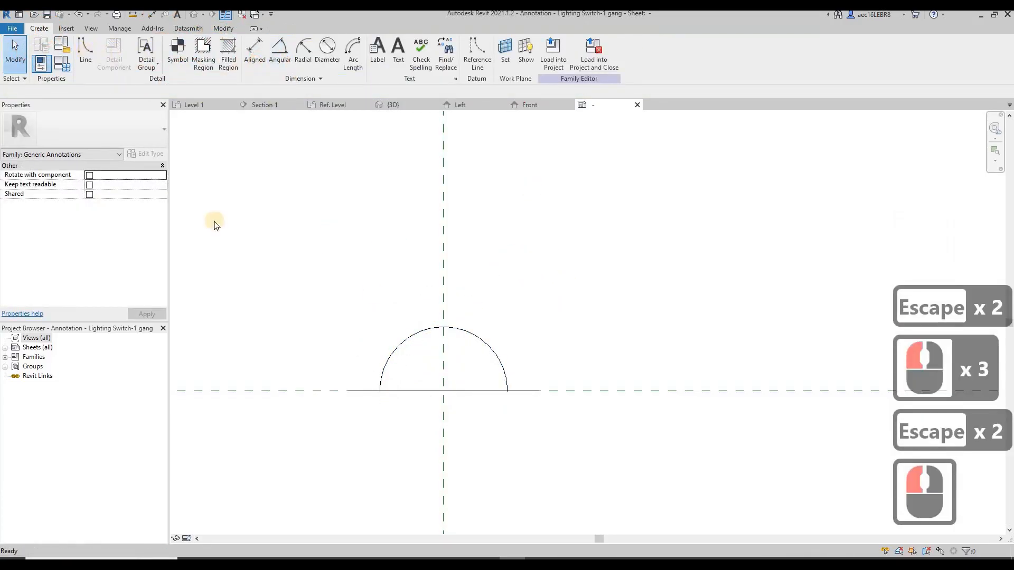
{"action": "left_click", "coordinate": [442, 327]}
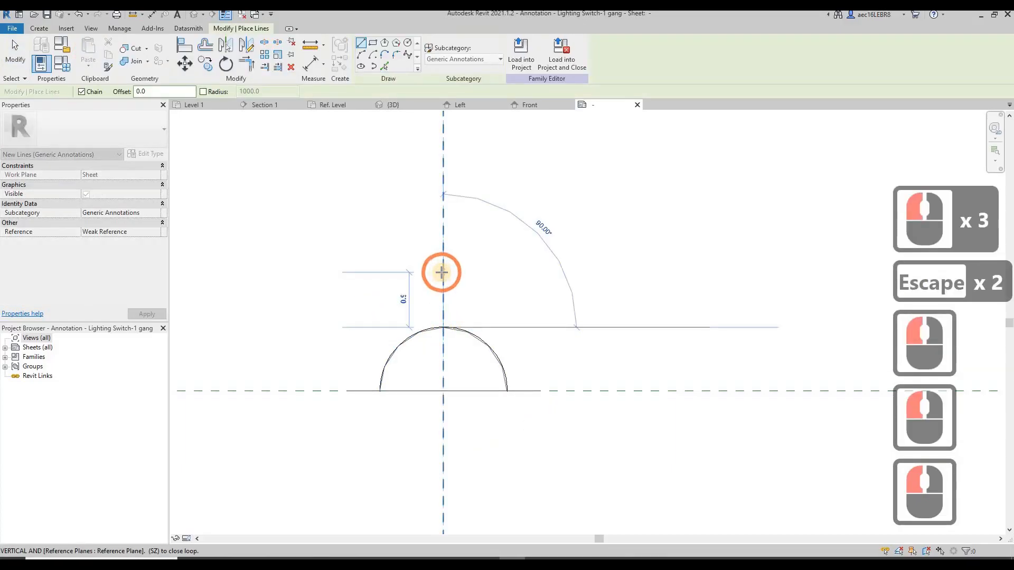
{"action": "type", "text": "1"}
{"action": "key", "text": "Return"}
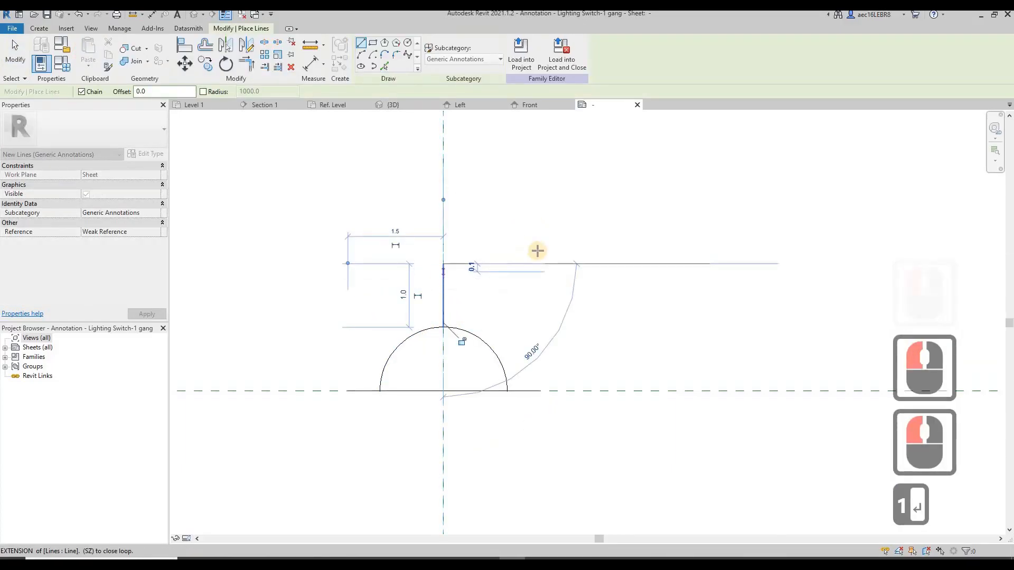
{"action": "key", "text": "Escape"}
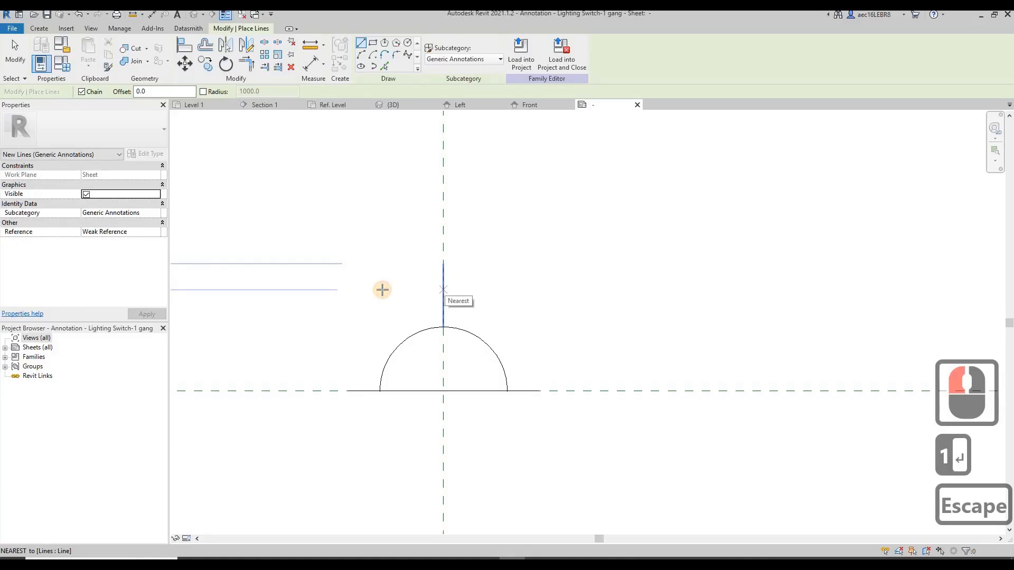
Draw a short horizontal line to the left from just above the middle of the vertical stem
{"action": "left_click", "coordinate": [381, 289]}
{"action": "left_click", "coordinate": [382, 289]}
{"action": "key", "text": "Escape"}
{"action": "key", "text": "Escape"}
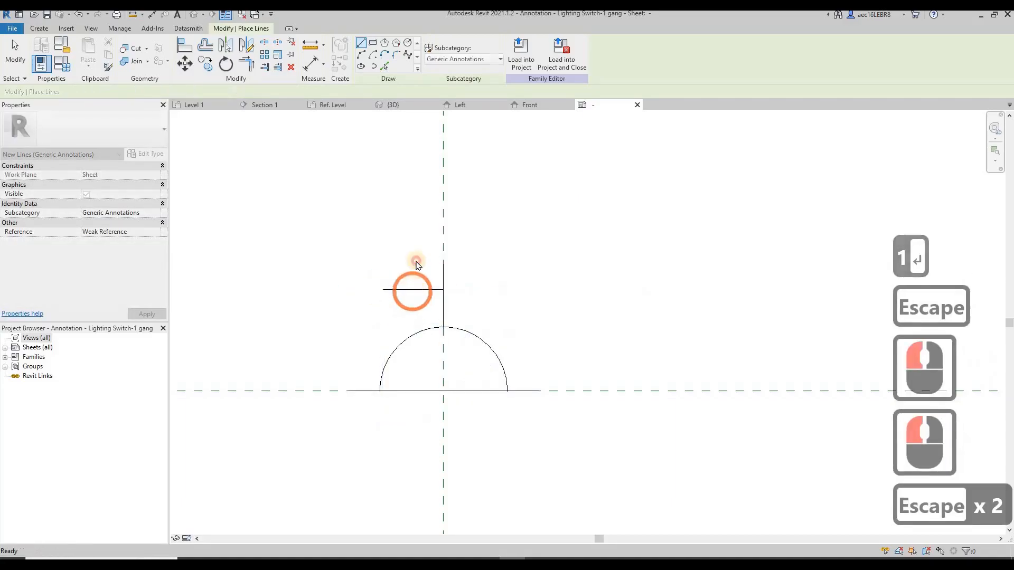
Mirror the short horizontal line about the vertical reference plane to form a full crossbar on the stem
{"action": "left_click", "coordinate": [410, 289]}
{"action": "left_click", "coordinate": [443, 227]}
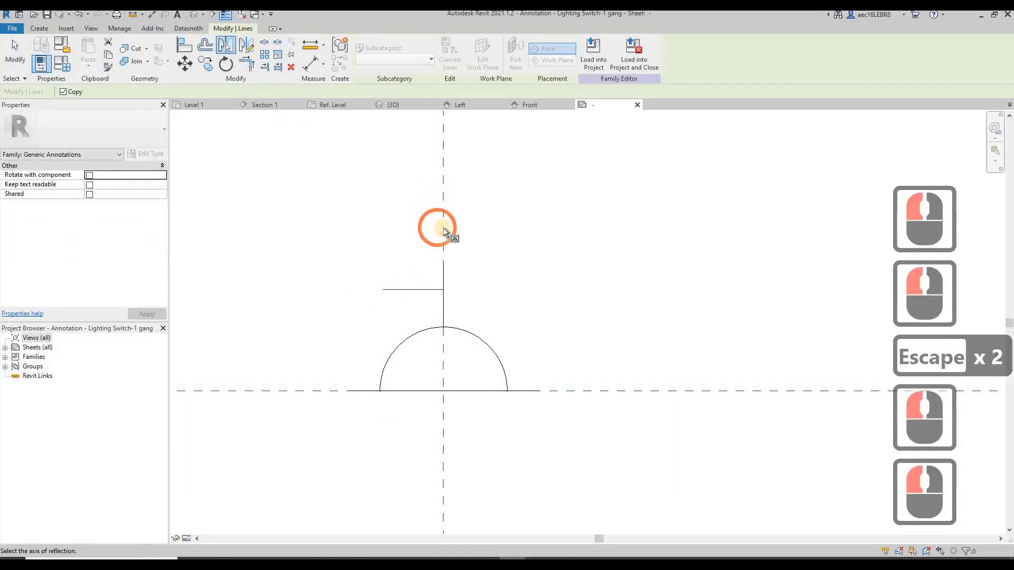
{"action": "key", "text": "Escape"}
{"action": "key", "text": "Escape"}
{"action": "scroll", "coordinate": [368, 263], "scroll_direction": "down", "scroll_amount": 4}
{"action": "mouse_move", "coordinate": [293, 228]}
{"action": "left_mouse_down"}
{"action": "mouse_move", "coordinate": [497, 398]}
{"action": "mouse_move", "coordinate": [534, 404]}
{"action": "left_mouse_up"}
{"action": "key", "text": "Escape"}
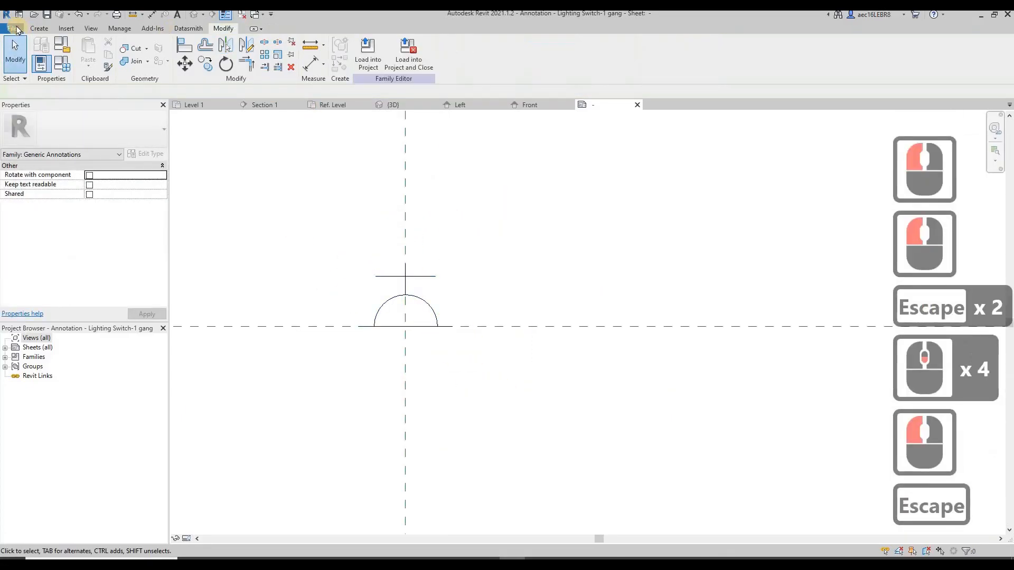
Save the annotation family as "Annotation - SSO" in the Online Training (Free) folder
{"action": "left_click", "coordinate": [12, 28]}
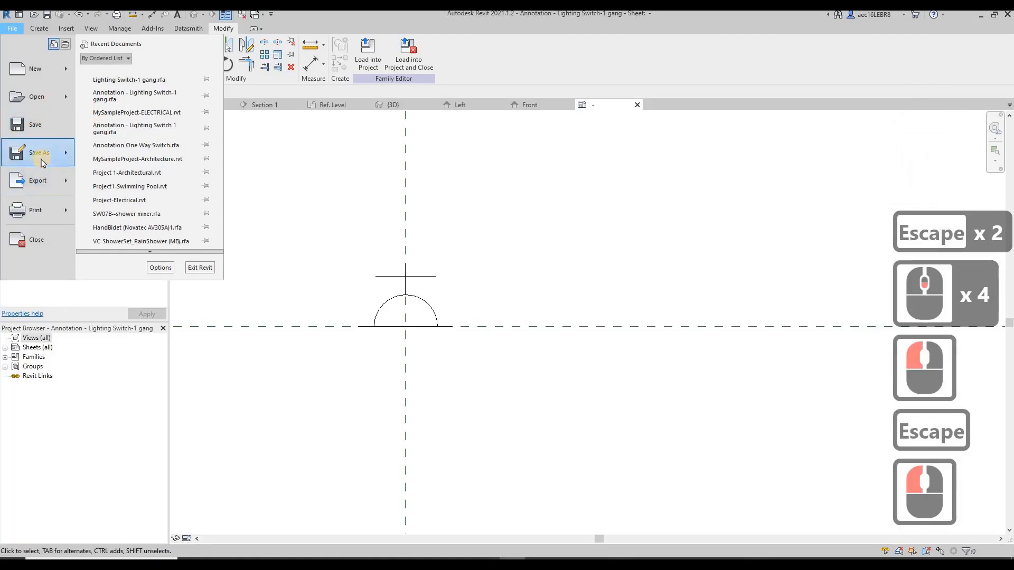
{"action": "mouse_move", "coordinate": [39, 153]}
{"action": "left_click", "coordinate": [143, 153]}
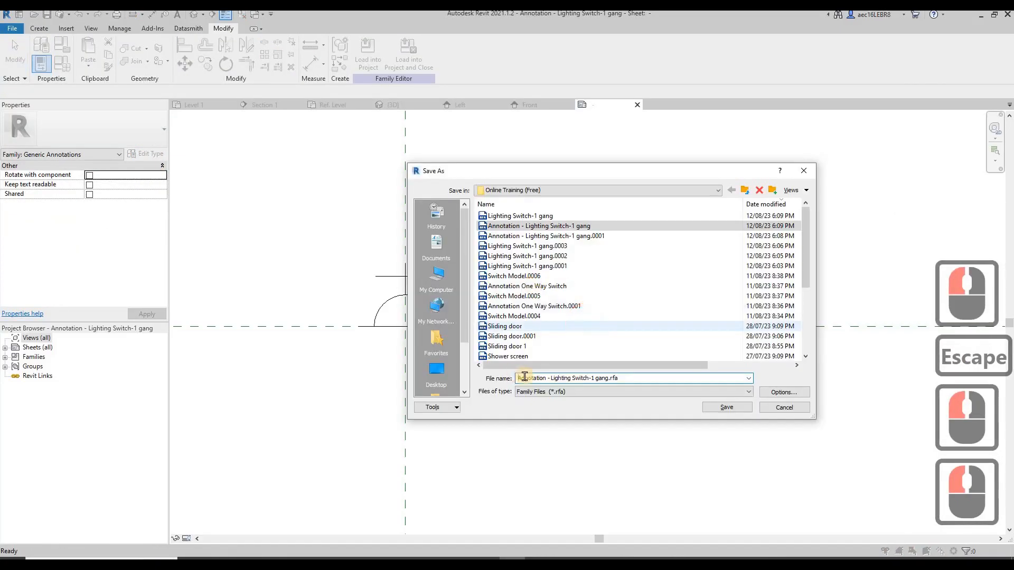
{"action": "left_click", "coordinate": [606, 378]}
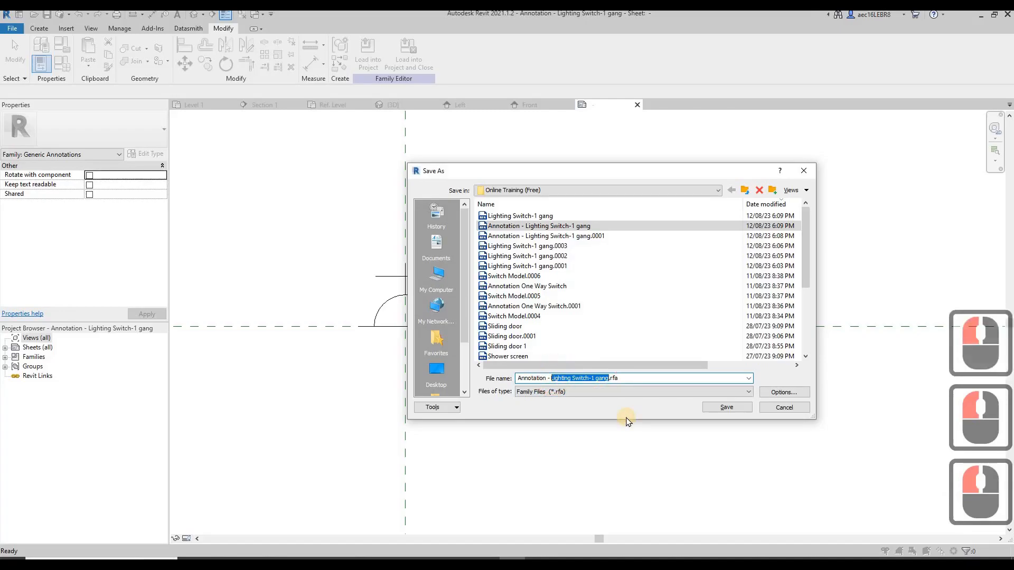
{"action": "type", "text": "SSO"}
{"action": "left_click", "coordinate": [732, 409]}
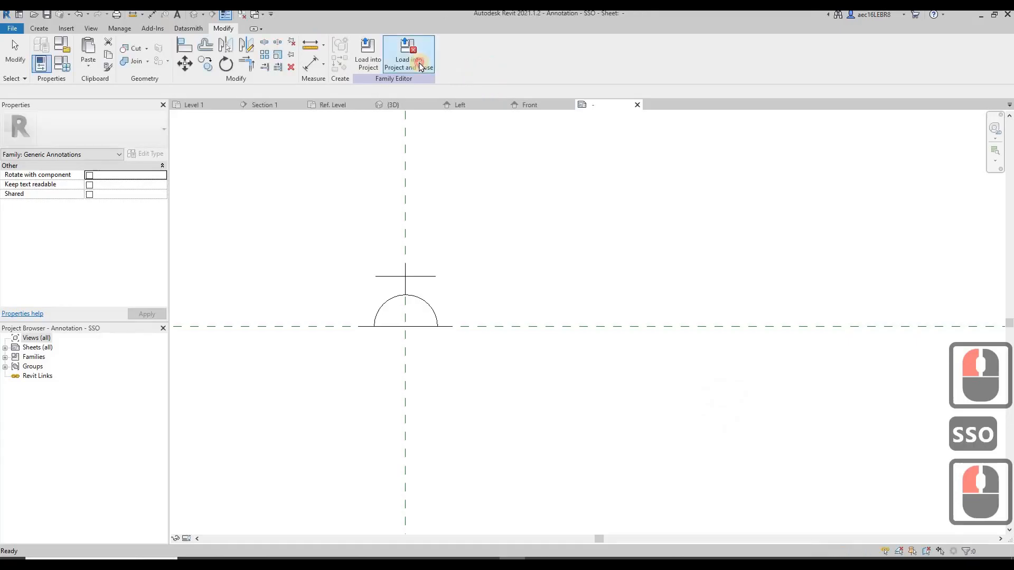
Load the Annotation - SSO family into the Family2 socket family and close the annotation family
{"action": "left_click", "coordinate": [418, 66]}
{"action": "left_click", "coordinate": [438, 231]}
{"action": "left_click", "coordinate": [479, 303]}
{"action": "left_click", "coordinate": [483, 368]}
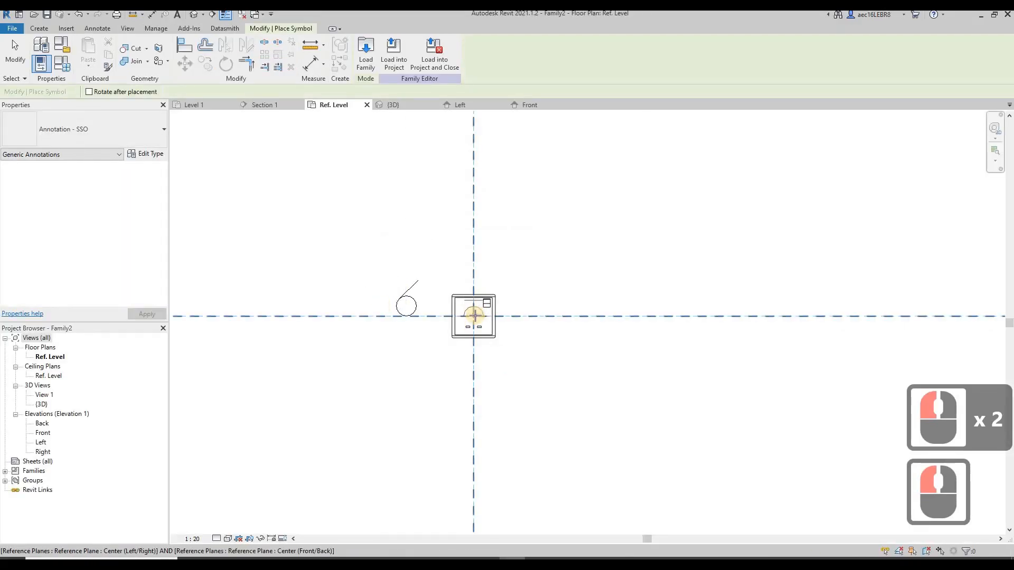
Place one Annotation - SSO symbol at the intersection of the reference planes in the Ref. Level plan
{"action": "scroll", "coordinate": [474, 315], "scroll_direction": "up", "scroll_amount": 8}
{"action": "left_click", "coordinate": [470, 315]}
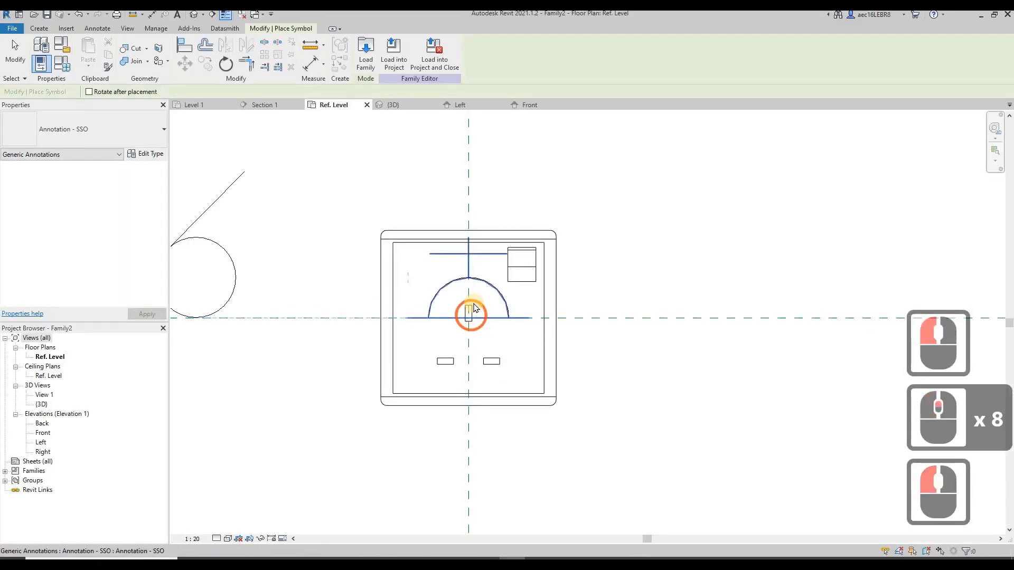
{"action": "key", "text": "Escape"}
{"action": "key", "text": "Escape"}
Delete the Annotation - Lighting Switch-1 gang symbol to the left of the socket plate
{"action": "scroll", "coordinate": [473, 306], "scroll_direction": "down", "scroll_amount": 3}
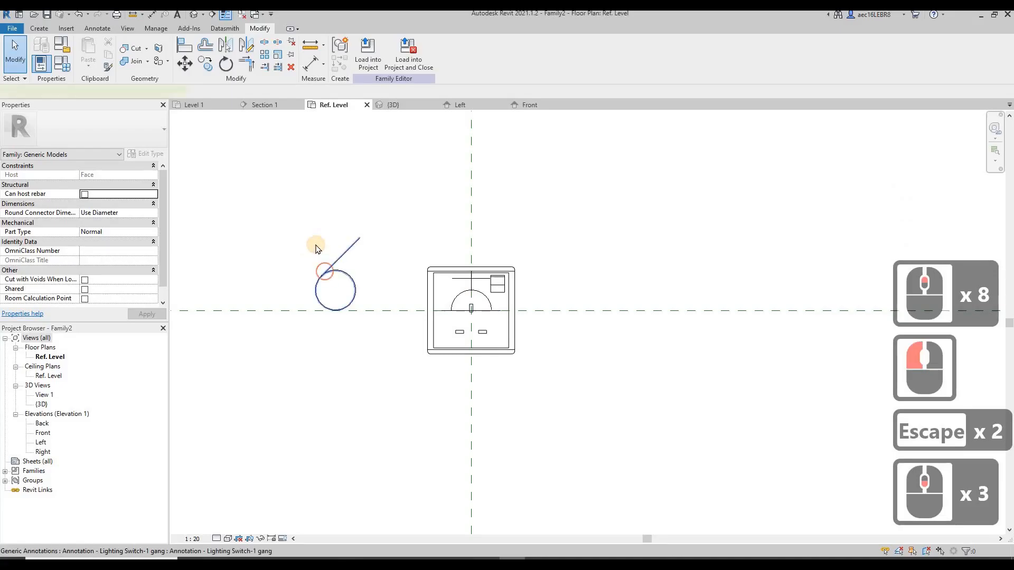
{"action": "left_click", "coordinate": [316, 244]}
{"action": "key", "text": "Delete"}
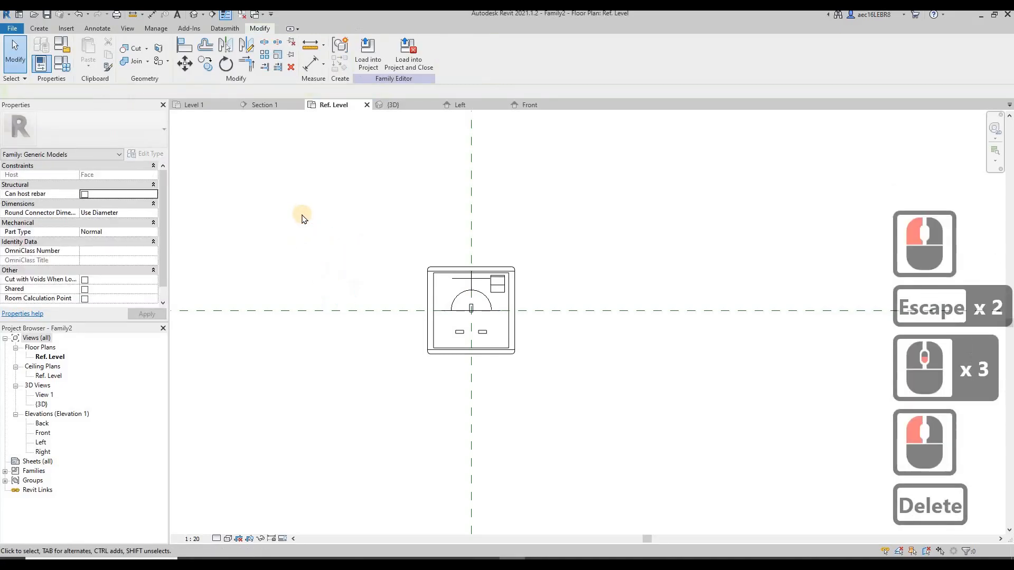
Set the family category to Electrical Fixtures and enable Maintain Annotation Orientation
{"action": "scroll", "coordinate": [302, 217], "scroll_direction": "down", "scroll_amount": 2}
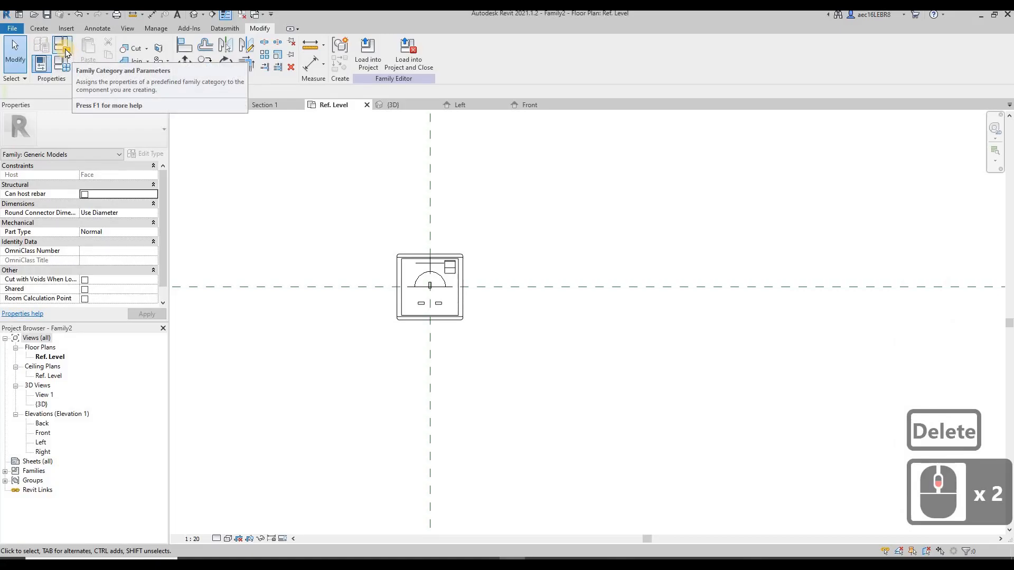
{"action": "left_click", "coordinate": [64, 49]}
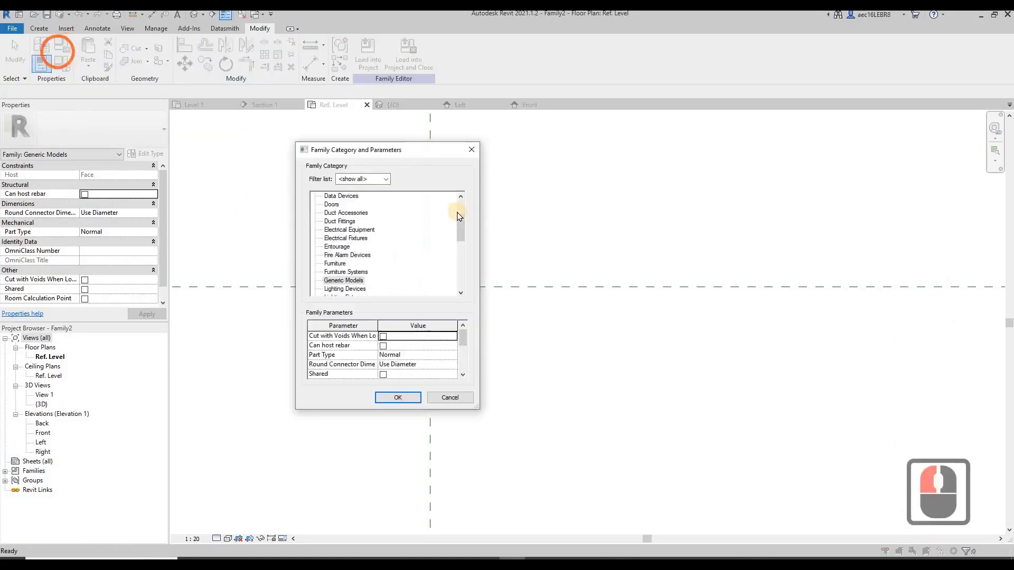
{"action": "left_click", "coordinate": [361, 239]}
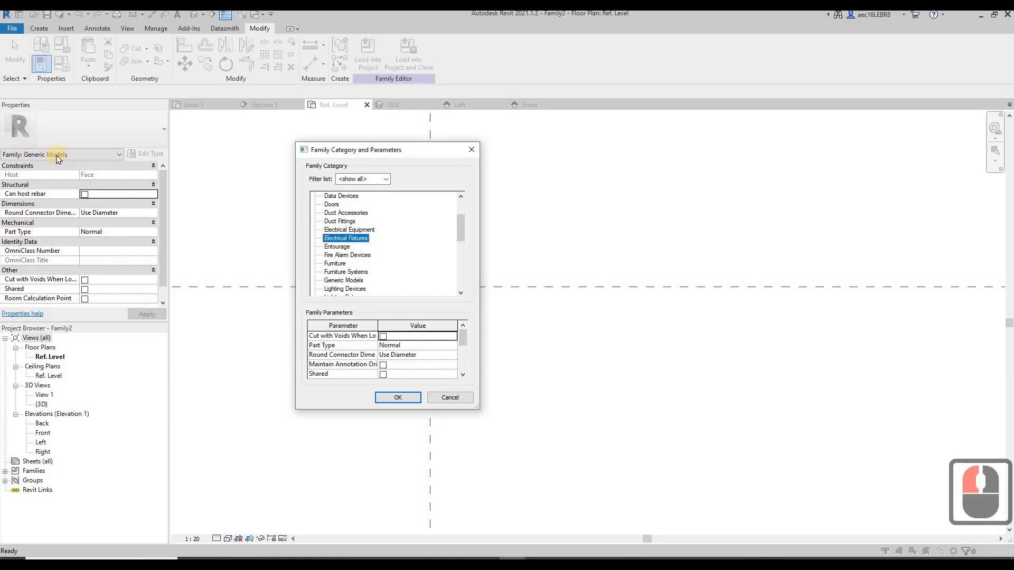
{"action": "left_click", "coordinate": [397, 367]}
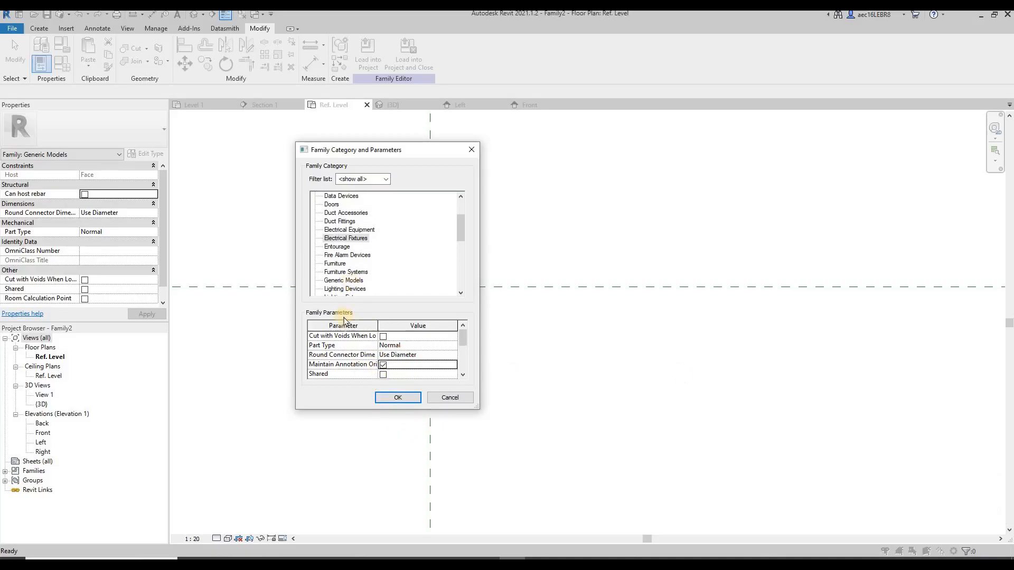
{"action": "left_click", "coordinate": [399, 400]}
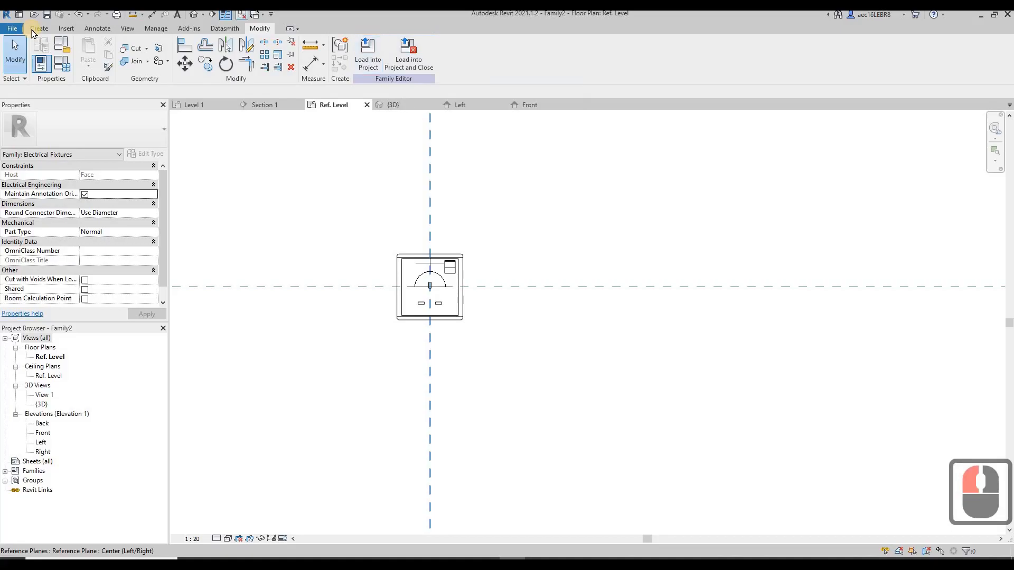
Save the socket family as "Single Socket Outlet" in the Online Training (Free) folder
{"action": "left_click", "coordinate": [14, 30]}
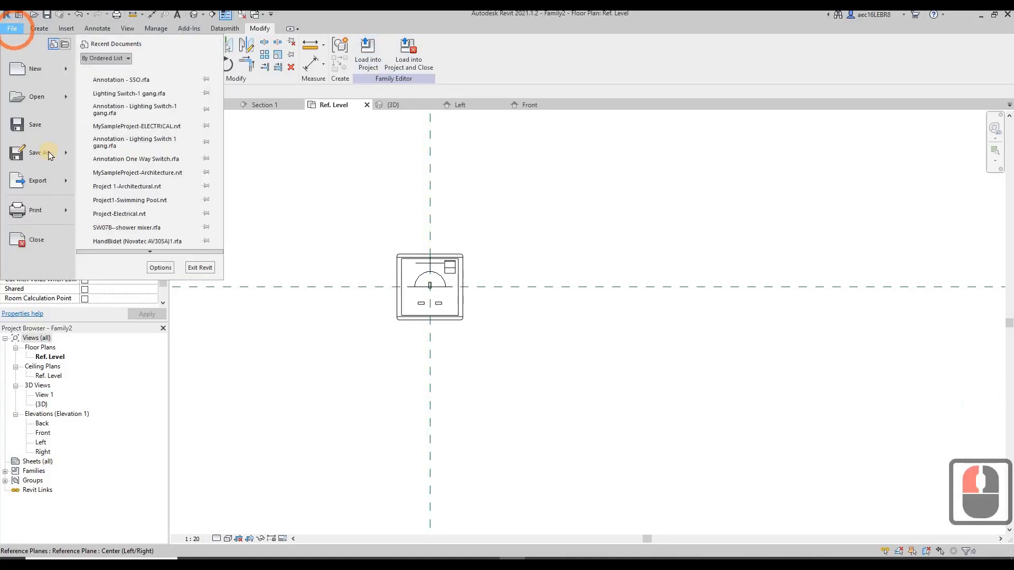
{"action": "mouse_move", "coordinate": [52, 154]}
{"action": "left_click", "coordinate": [142, 158]}
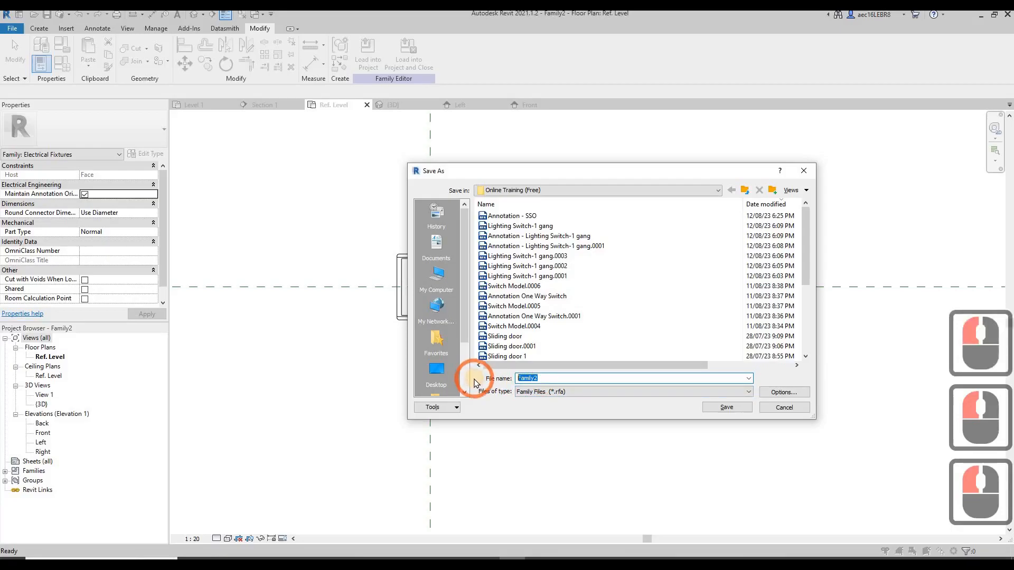
{"action": "type", "text": "Sikngle"}
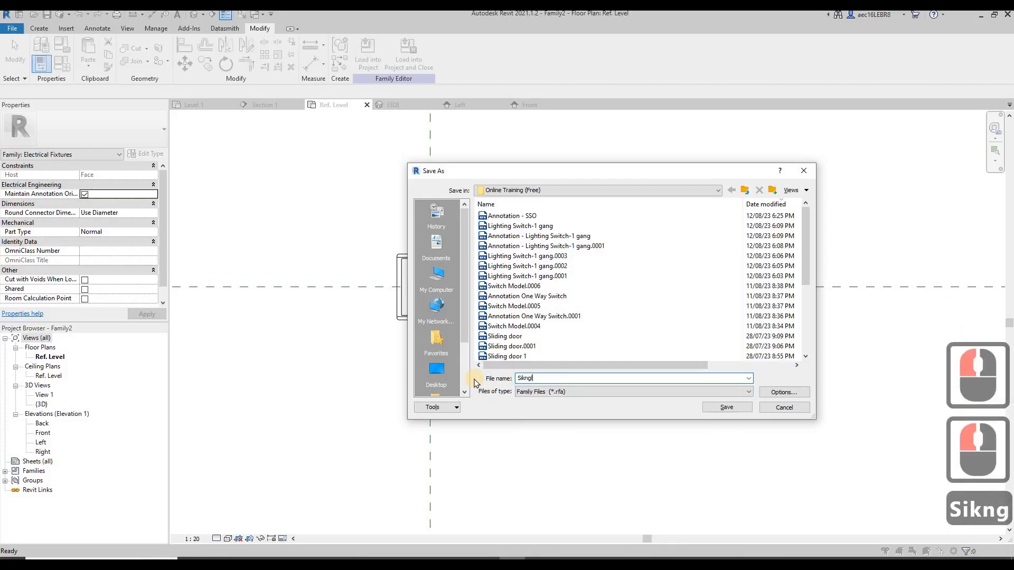
{"action": "key", "text": "BackSpace"}
{"action": "key", "text": "BackSpace"}
{"action": "key", "text": "BackSpace"}
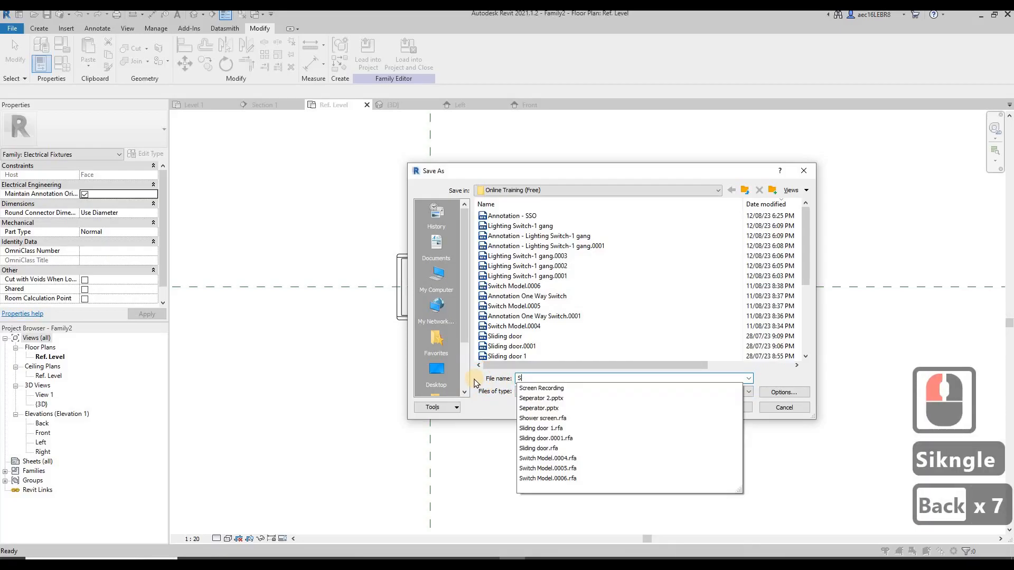
{"action": "type", "text": "ingle Socket Outlet"}
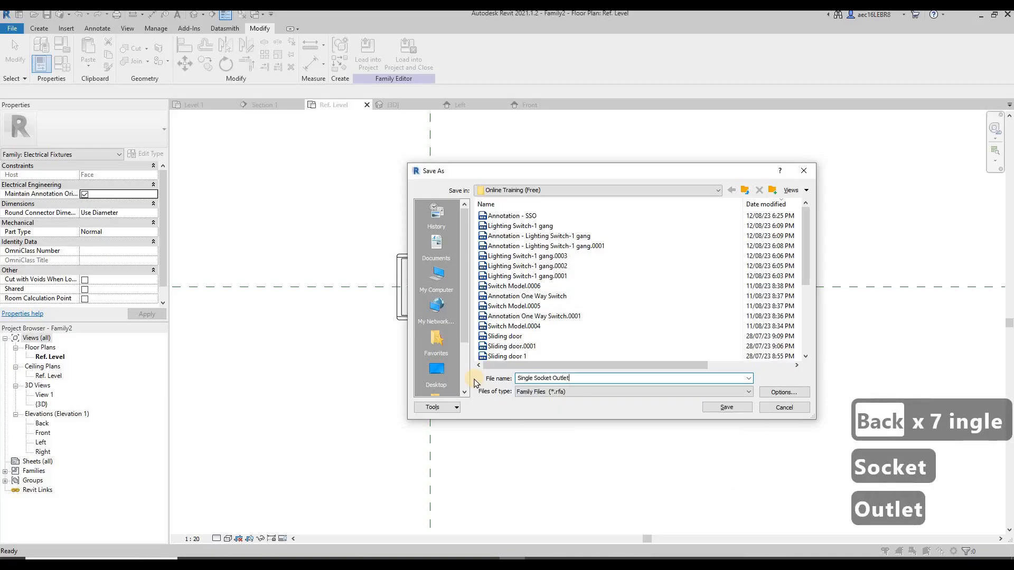
{"action": "left_click", "coordinate": [723, 405]}
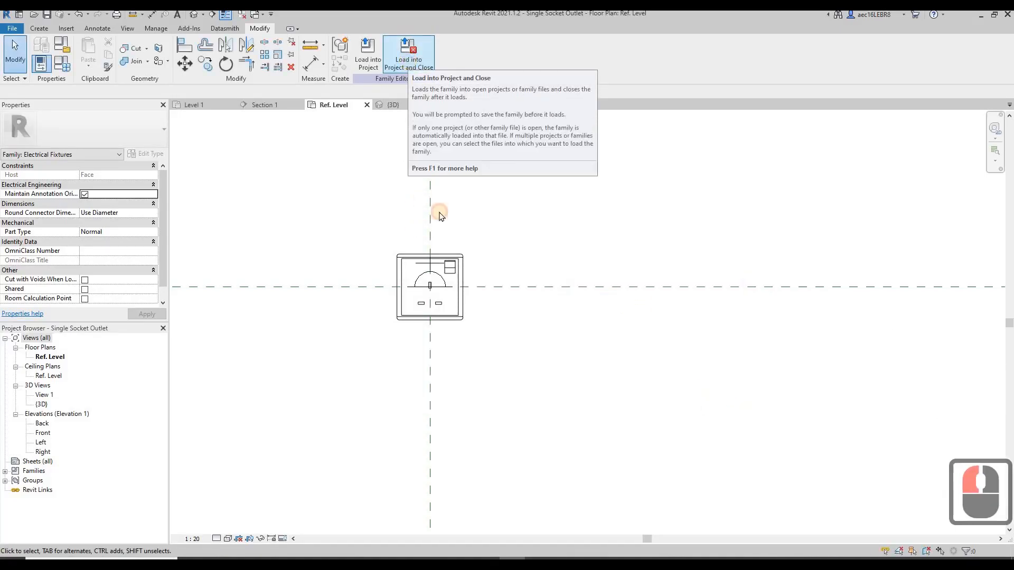
Load the Single Socket Outlet family into the MySampleProject-ELECTRICAL project, close the family, and save the project
{"action": "left_click", "coordinate": [483, 278]}
{"action": "left_click", "coordinate": [690, 392]}
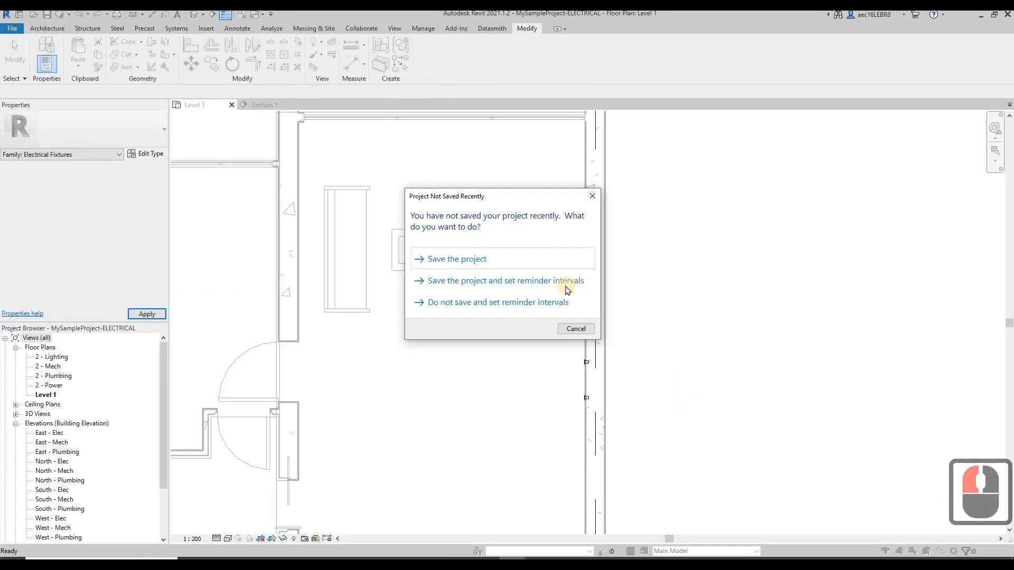
{"action": "left_click", "coordinate": [511, 264]}
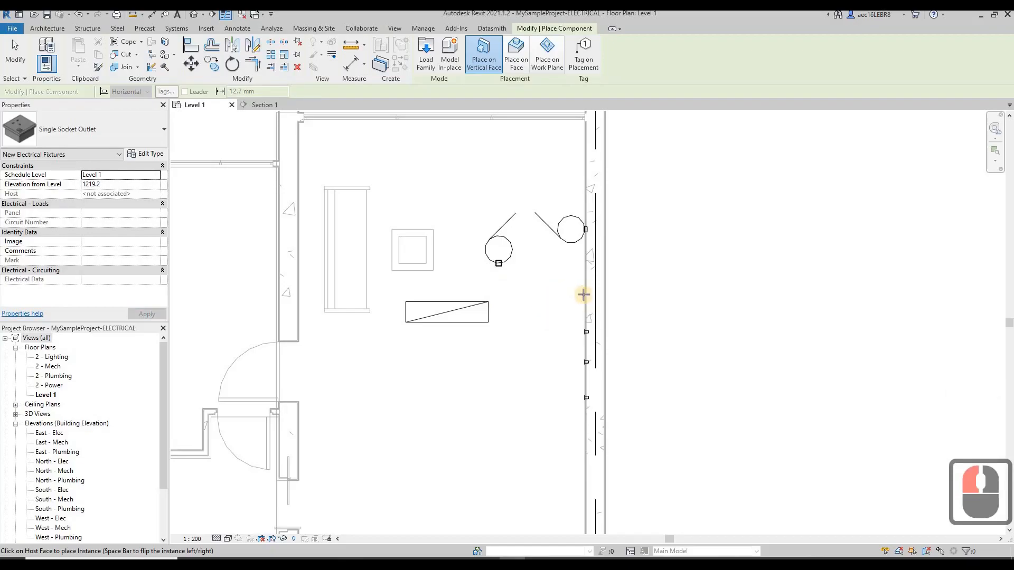
Place one Single Socket Outlet on the vertical wall face between the light switch and the lower wall fixtures in Level 1
{"action": "scroll", "coordinate": [583, 294], "scroll_direction": "up", "scroll_amount": 6}
{"action": "left_click", "coordinate": [559, 312]}
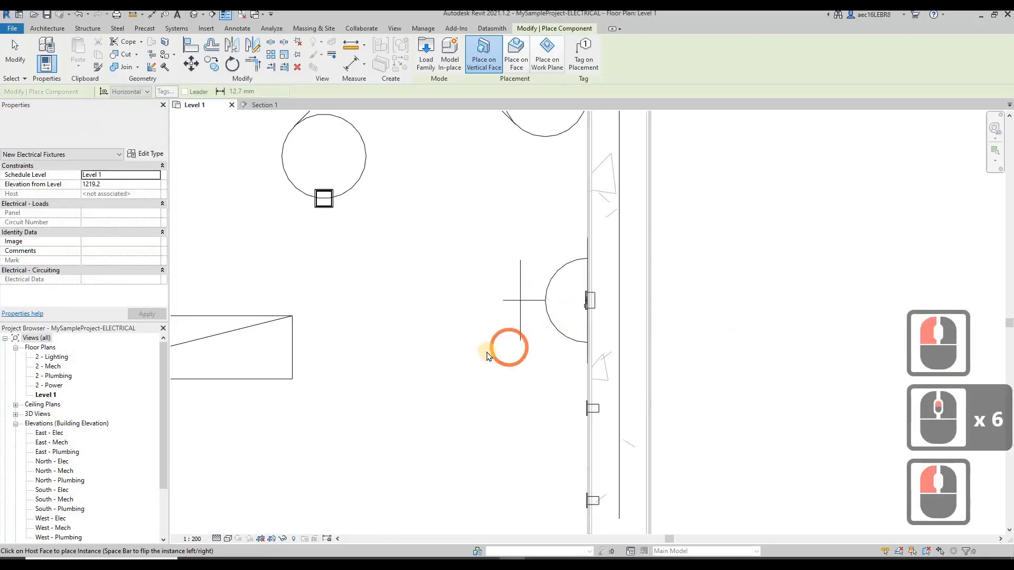
{"action": "key", "text": "Escape"}
{"action": "key", "text": "Escape"}
Open the family of the socket outlet placed on the Level 1 wall for editing
{"action": "scroll", "coordinate": [483, 341], "scroll_direction": "down", "scroll_amount": 9}
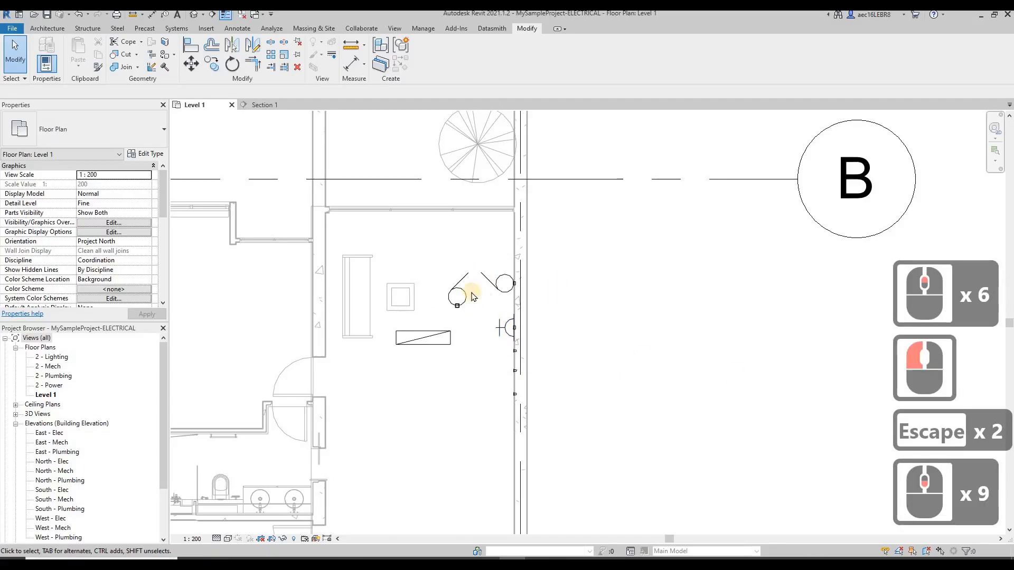
{"action": "left_click", "coordinate": [508, 331]}
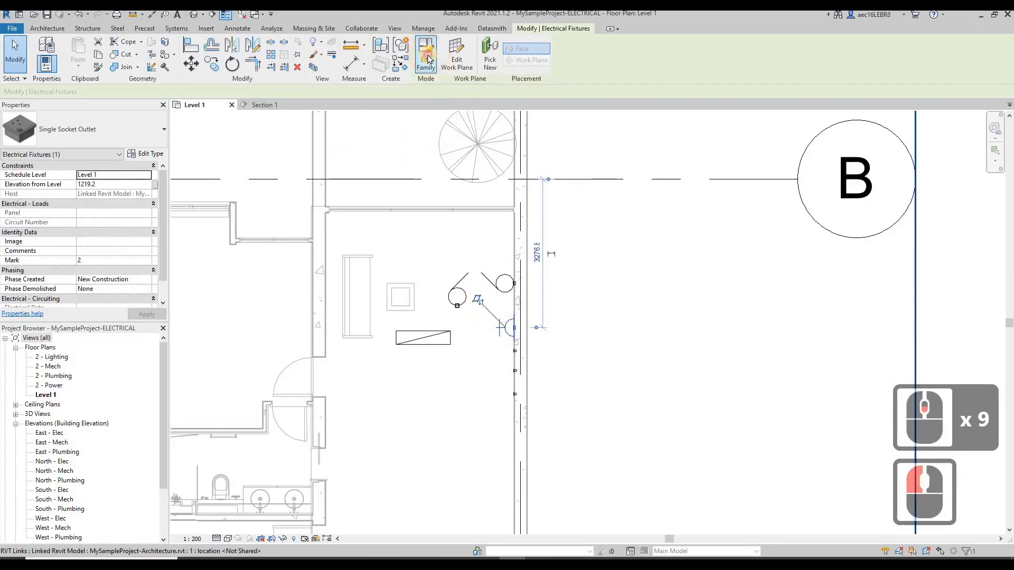
{"action": "left_click", "coordinate": [427, 55]}
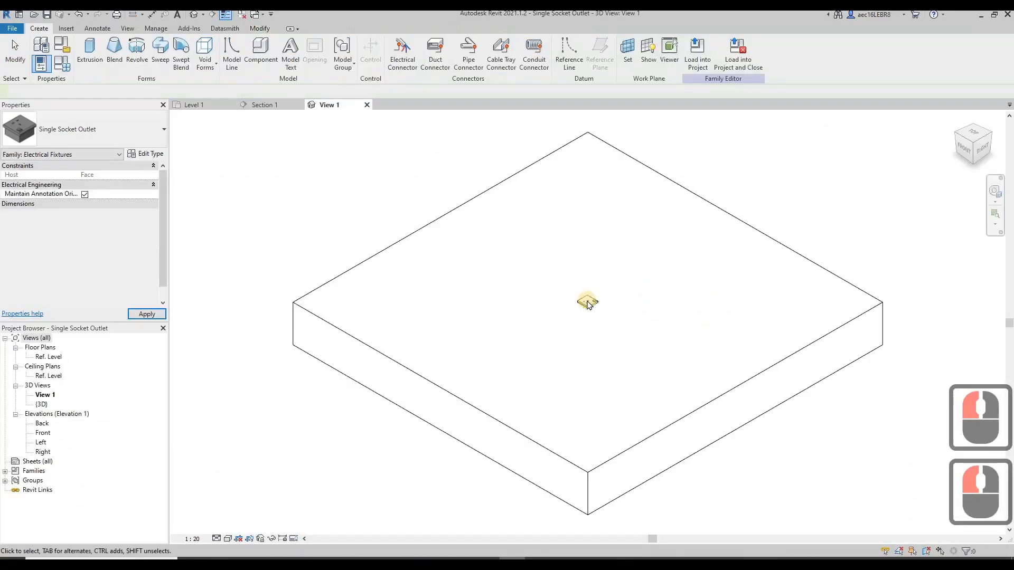
Place a Power - Unbalanced electrical connector on the front face of the socket plate in the 3D view
{"action": "scroll", "coordinate": [585, 317], "scroll_direction": "up", "scroll_amount": 9}
{"action": "scroll", "coordinate": [584, 317], "scroll_direction": "down", "scroll_amount": 4}
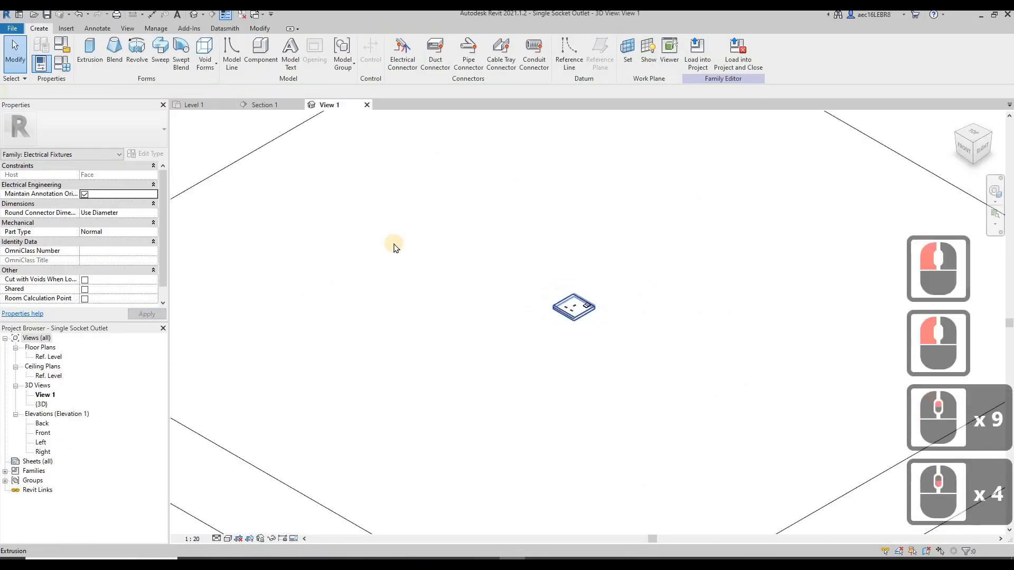
{"action": "middle_click_drag", "start_coordinate": [408, 266], "coordinate": [638, 324], "text": "shift"}
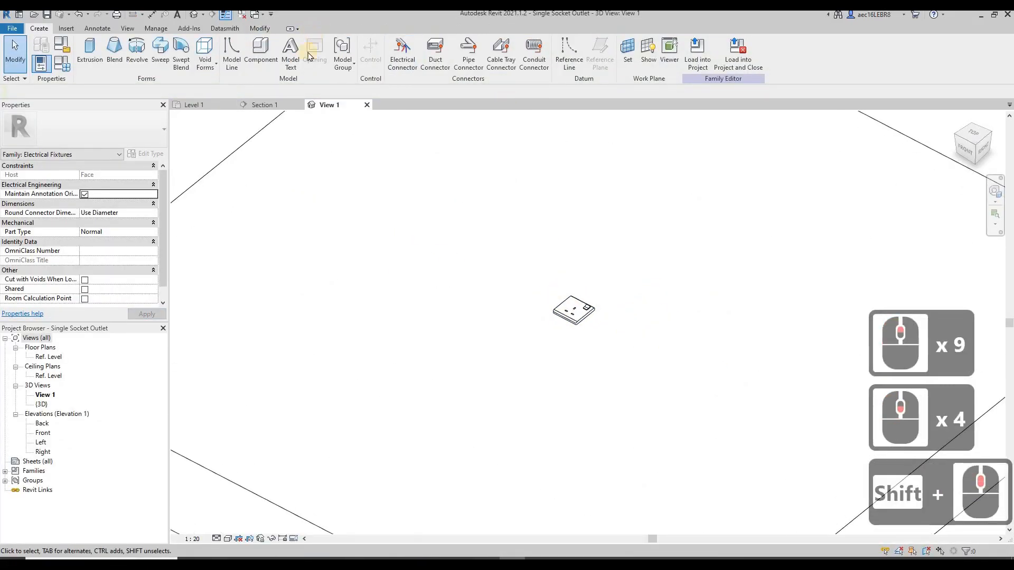
{"action": "left_click", "coordinate": [404, 58]}
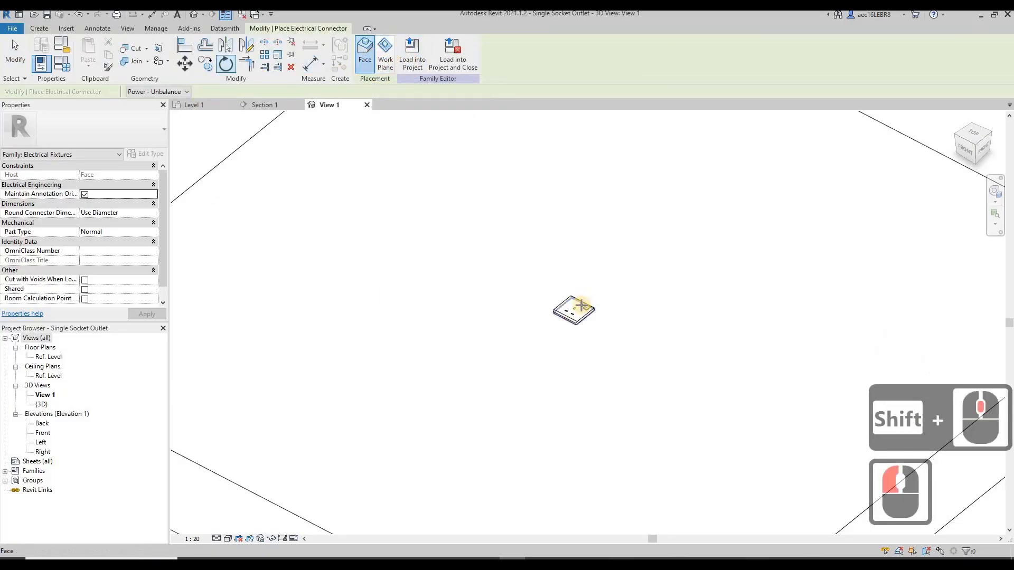
{"action": "scroll", "coordinate": [582, 312], "scroll_direction": "up", "scroll_amount": 2}
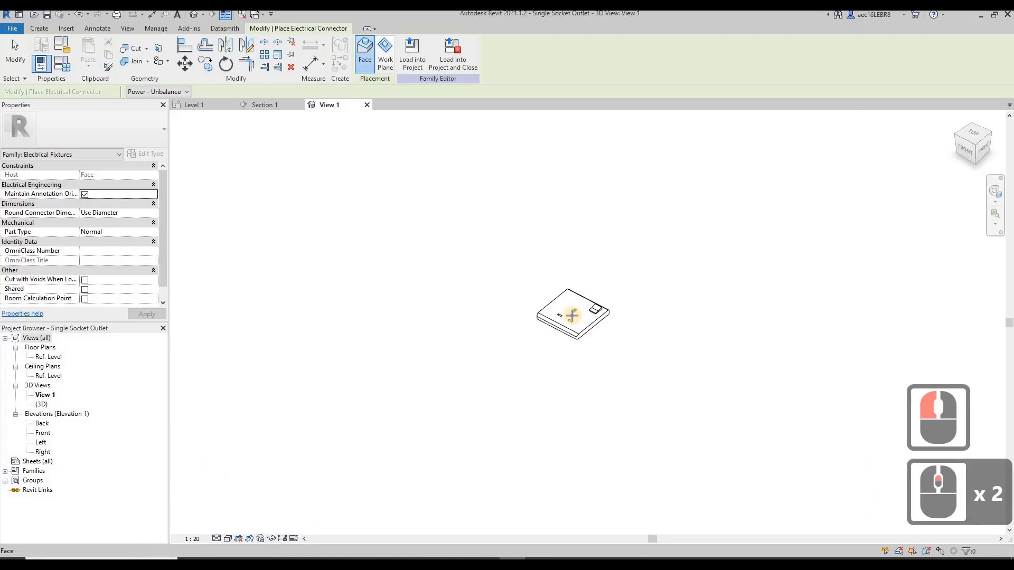
{"action": "left_click", "coordinate": [434, 310]}
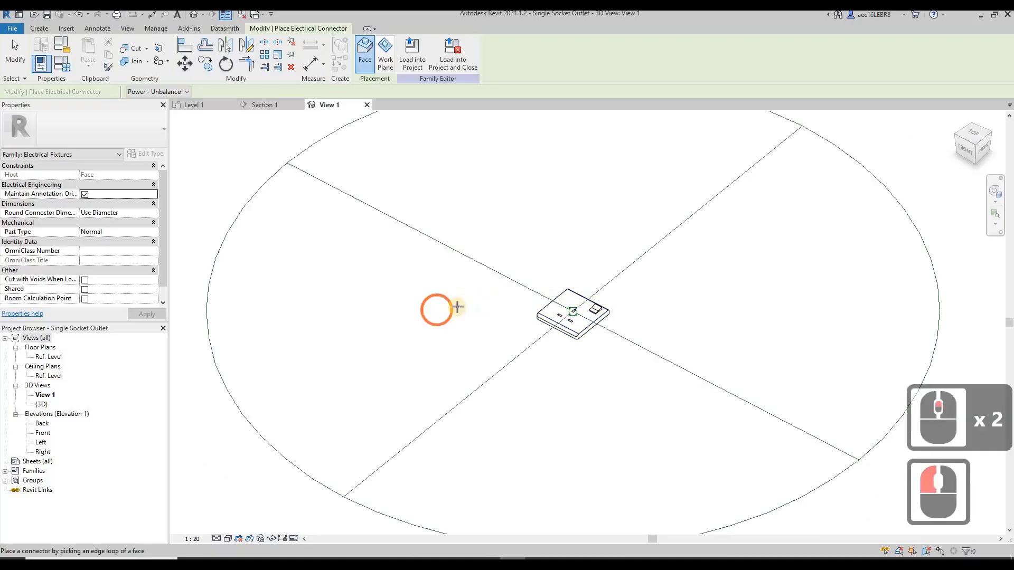
{"action": "scroll", "coordinate": [489, 296], "scroll_direction": "down", "scroll_amount": 5}
{"action": "key", "text": "Escape"}
{"action": "key", "text": "Escape"}
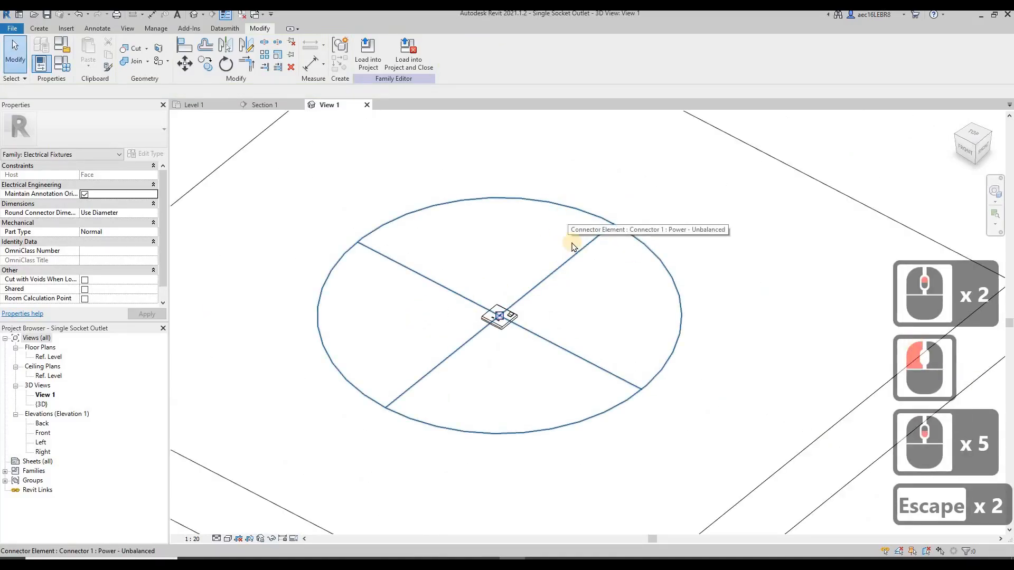
Set the electrical connector's system type to Power - Balanced and its load classification to Power
{"action": "left_click", "coordinate": [586, 220]}
{"action": "left_click", "coordinate": [587, 220]}
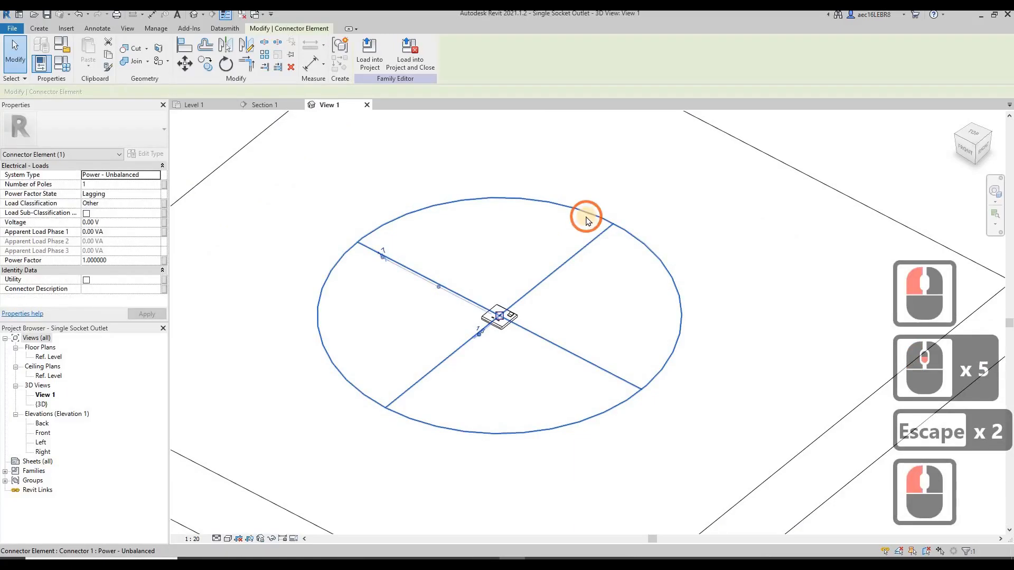
{"action": "left_click", "coordinate": [156, 179]}
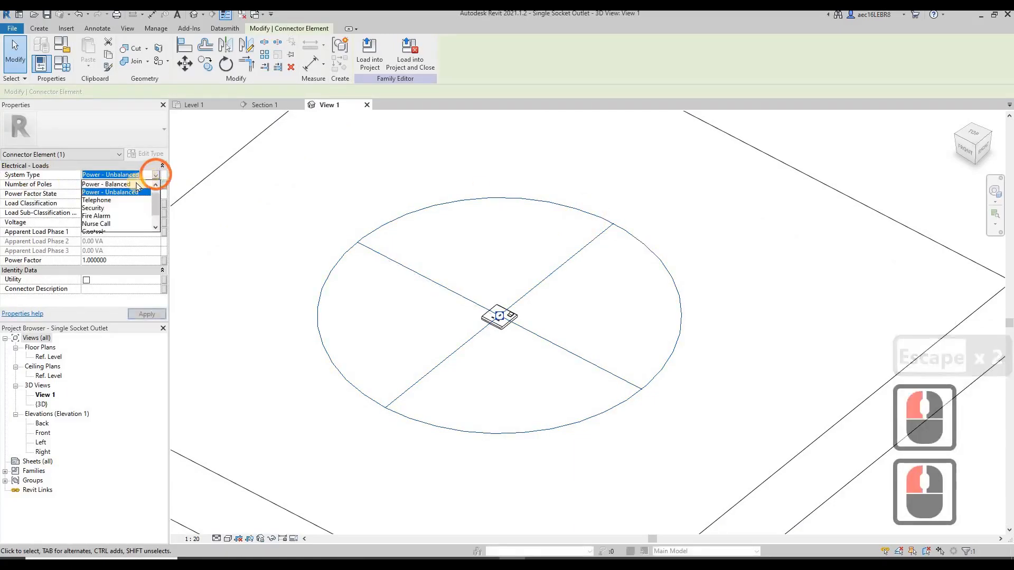
{"action": "left_click", "coordinate": [136, 184]}
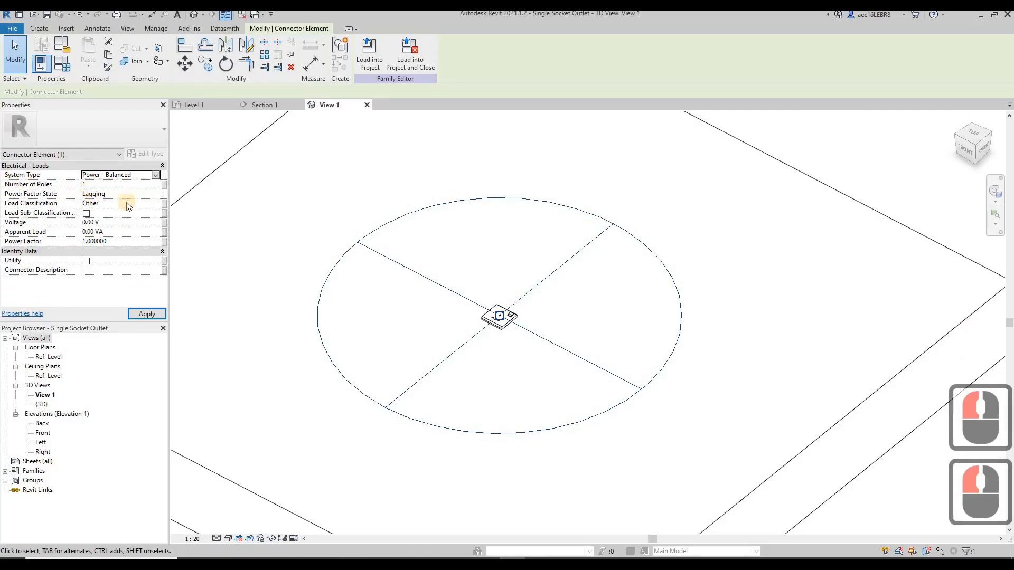
{"action": "left_click", "coordinate": [157, 204]}
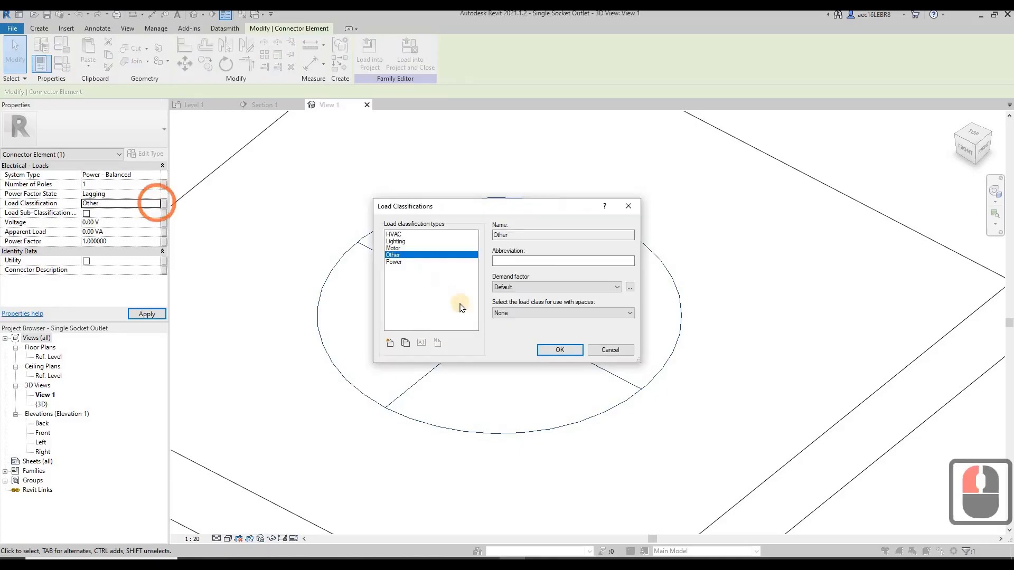
{"action": "left_click", "coordinate": [397, 263]}
{"action": "left_click", "coordinate": [540, 353]}
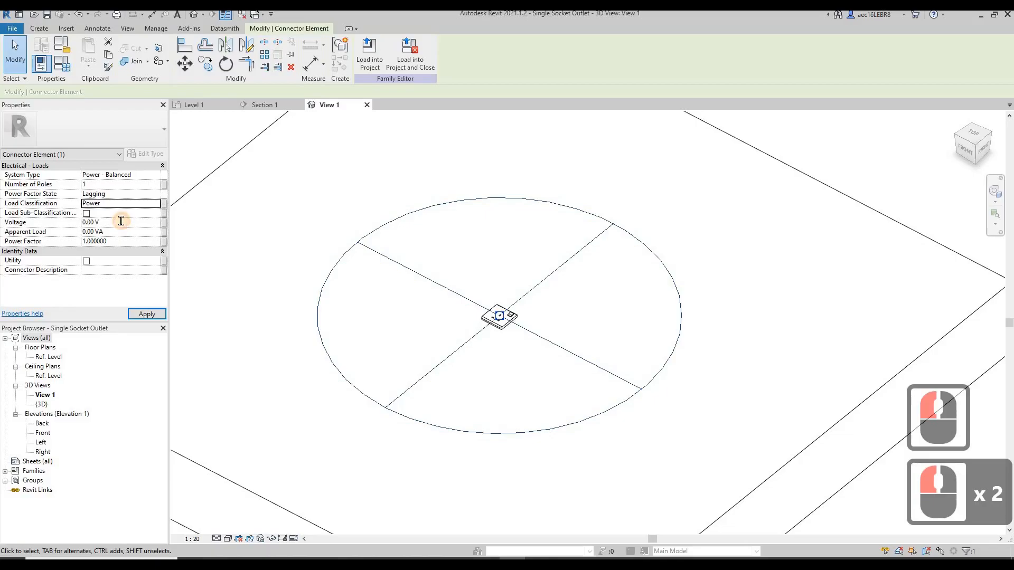
Set the connector's voltage to 230 V and its apparent load to 250 VA, and apply the changes
{"action": "left_click", "coordinate": [121, 222]}
{"action": "type", "text": "230"}
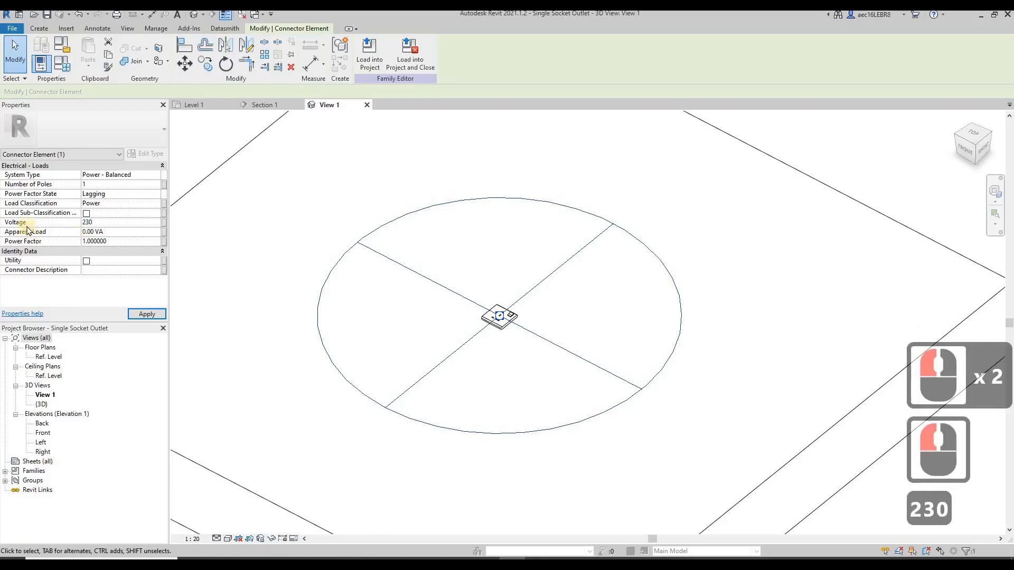
{"action": "left_click", "coordinate": [118, 232]}
{"action": "type", "text": "2"}
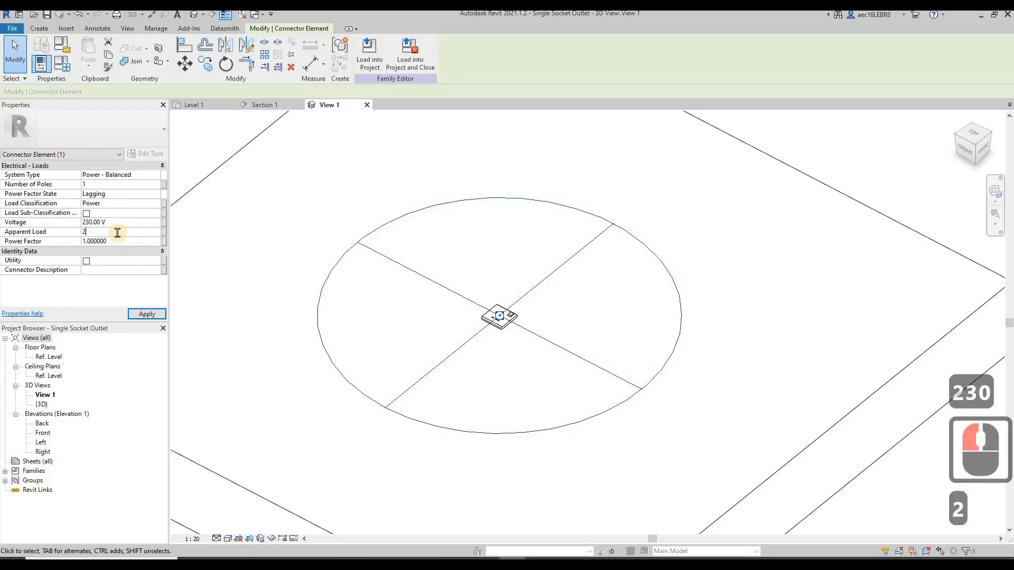
{"action": "type", "text": "00"}
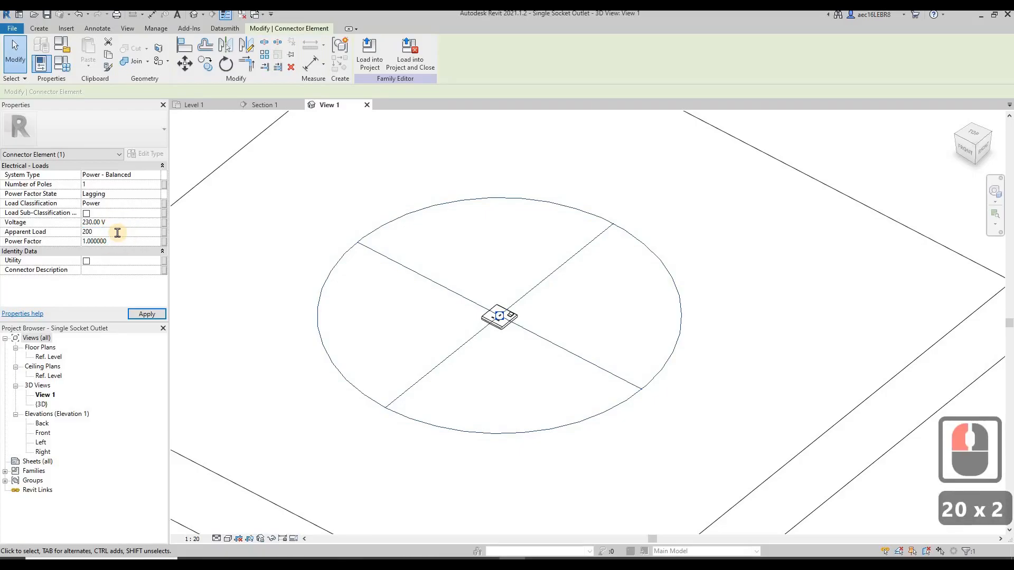
{"action": "key", "text": "BackSpace"}
{"action": "key", "text": "BackSpace"}
{"action": "type", "text": "50"}
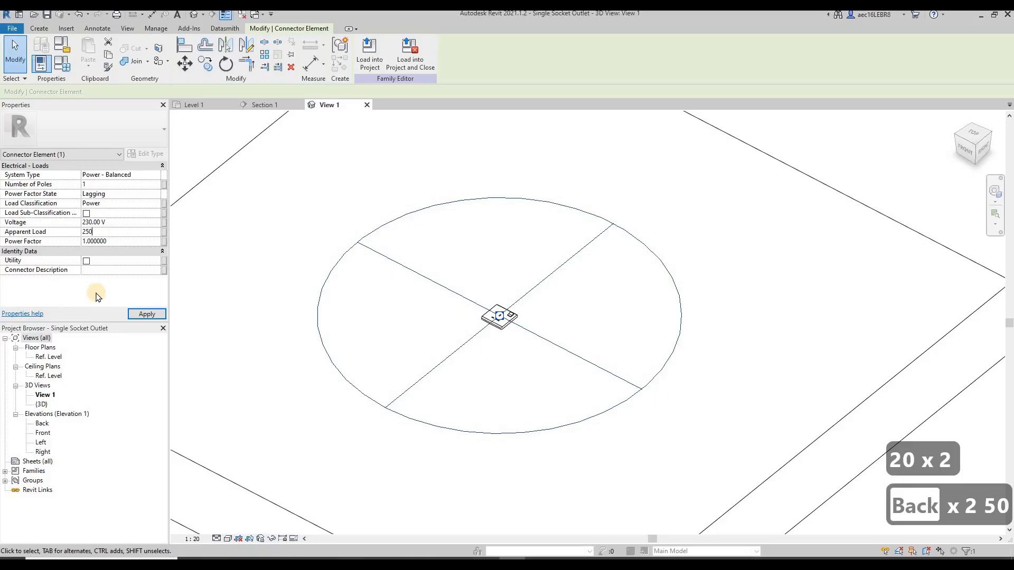
{"action": "left_click", "coordinate": [83, 237]}
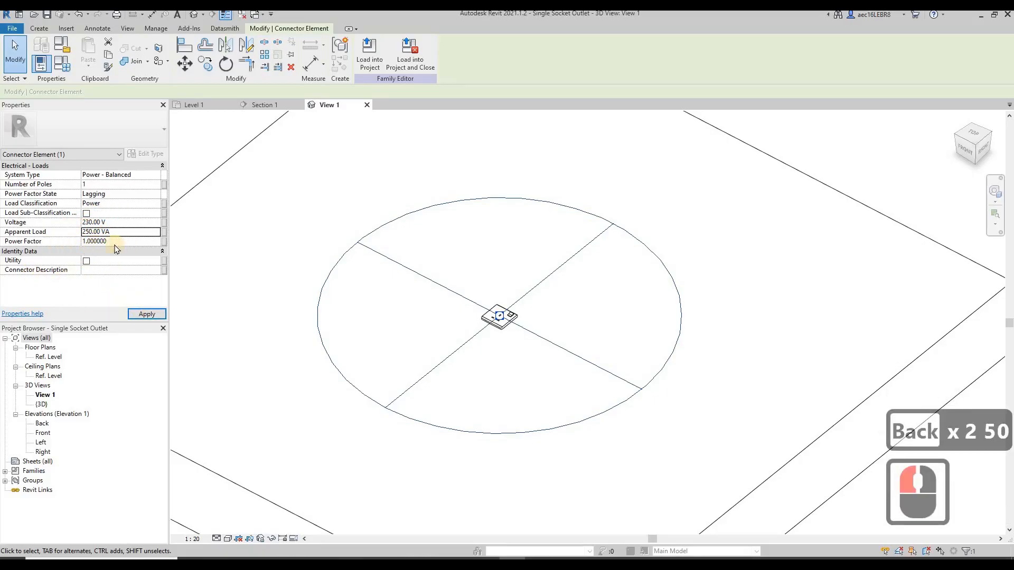
{"action": "left_click", "coordinate": [143, 315]}
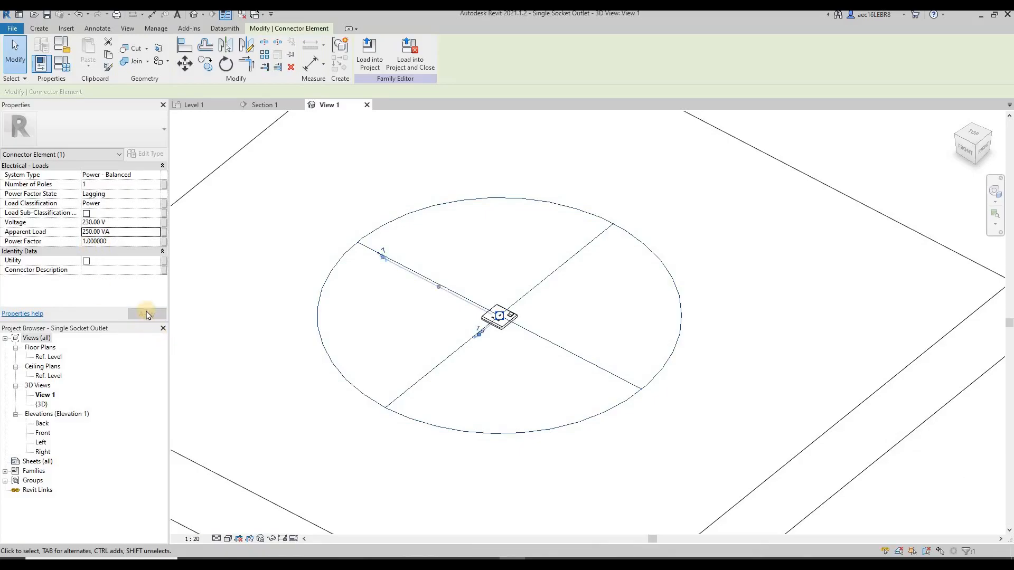
Load the edited socket family into the project and close it, replacing Single Socket Outlet.rfa and the version already in the project
{"action": "left_click", "coordinate": [144, 193]}
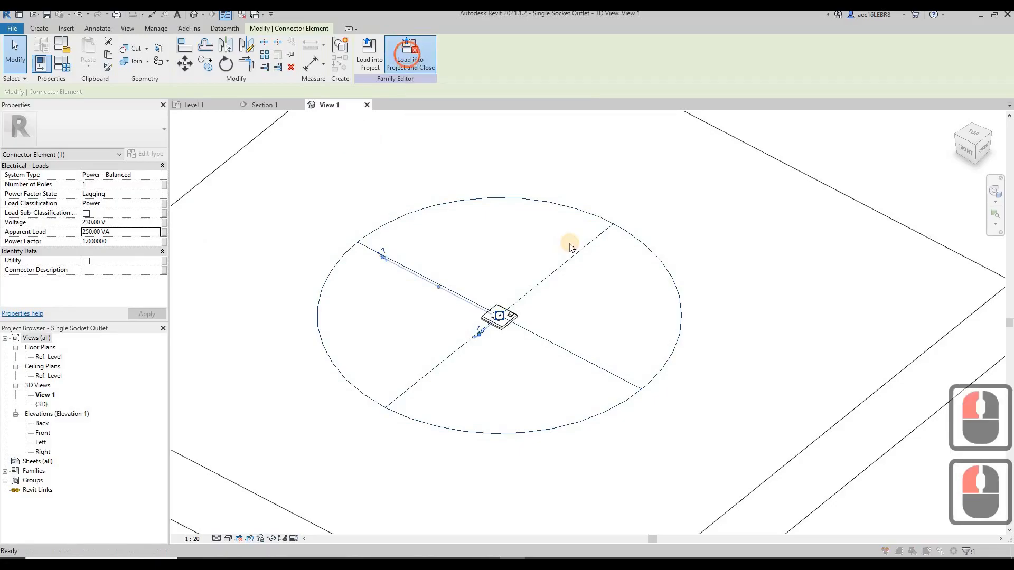
{"action": "left_click", "coordinate": [486, 295]}
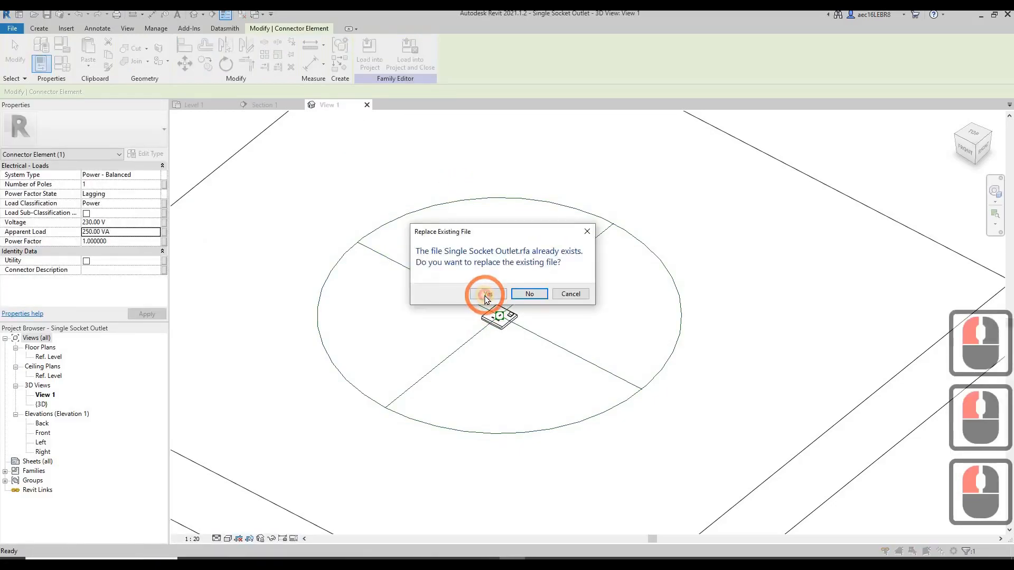
{"action": "left_click", "coordinate": [486, 299]}
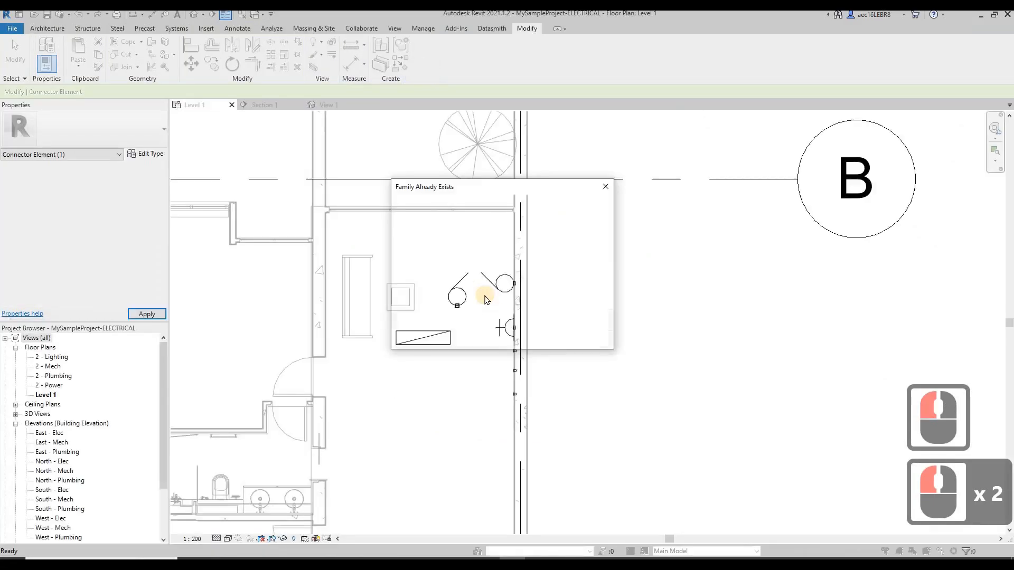
{"action": "left_click", "coordinate": [485, 295]}
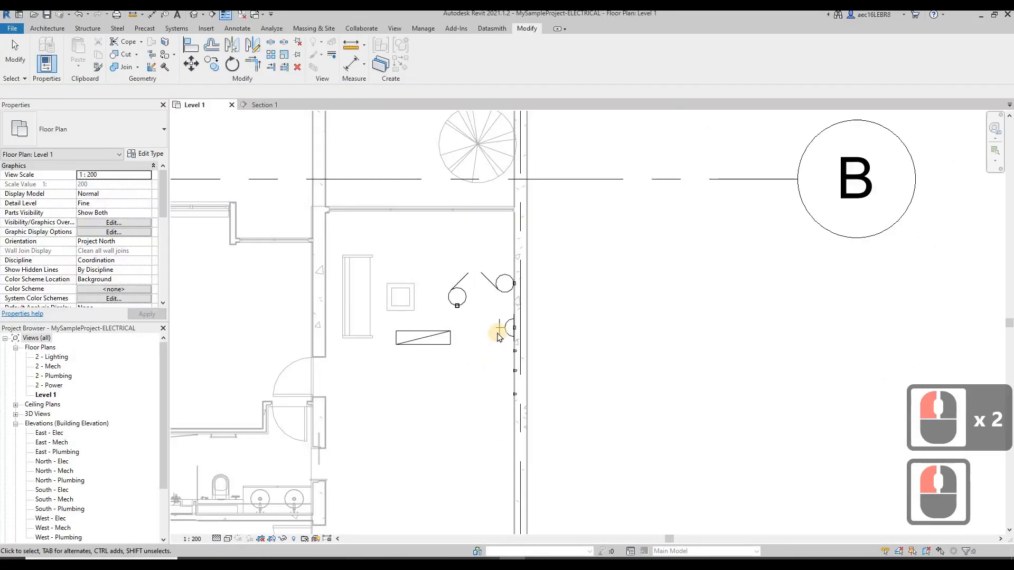
Select the placed socket outlet in Level 1 and examine its symbol and electrical connector data
{"action": "left_click", "coordinate": [450, 327]}
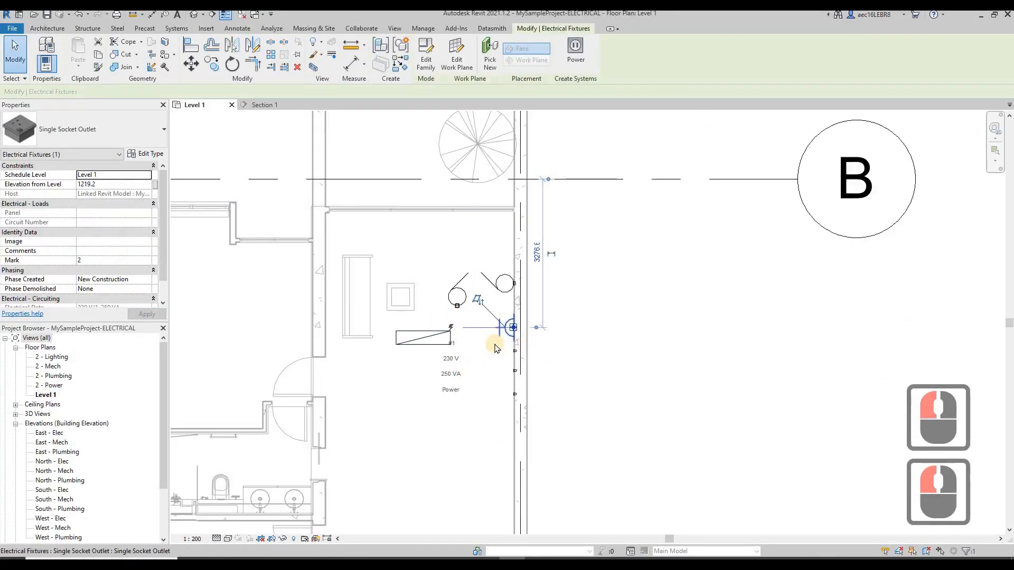
{"action": "scroll", "coordinate": [493, 342], "scroll_direction": "up", "scroll_amount": 4}
{"action": "scroll", "coordinate": [495, 344], "scroll_direction": "up", "scroll_amount": 2}
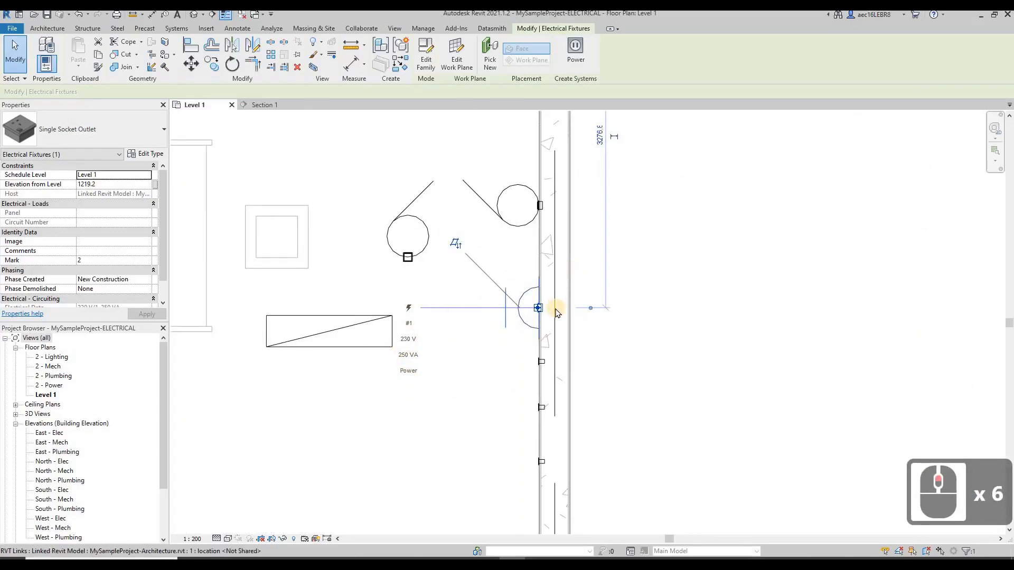
{"action": "scroll", "coordinate": [537, 312], "scroll_direction": "down", "scroll_amount": 7}
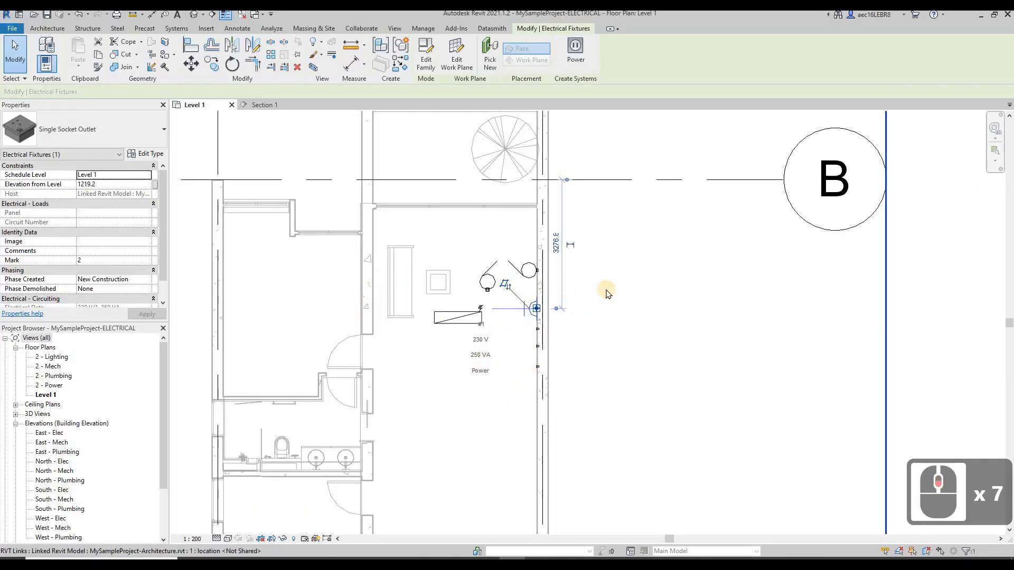
{"action": "scroll", "coordinate": [603, 293], "scroll_direction": "up", "scroll_amount": 3}
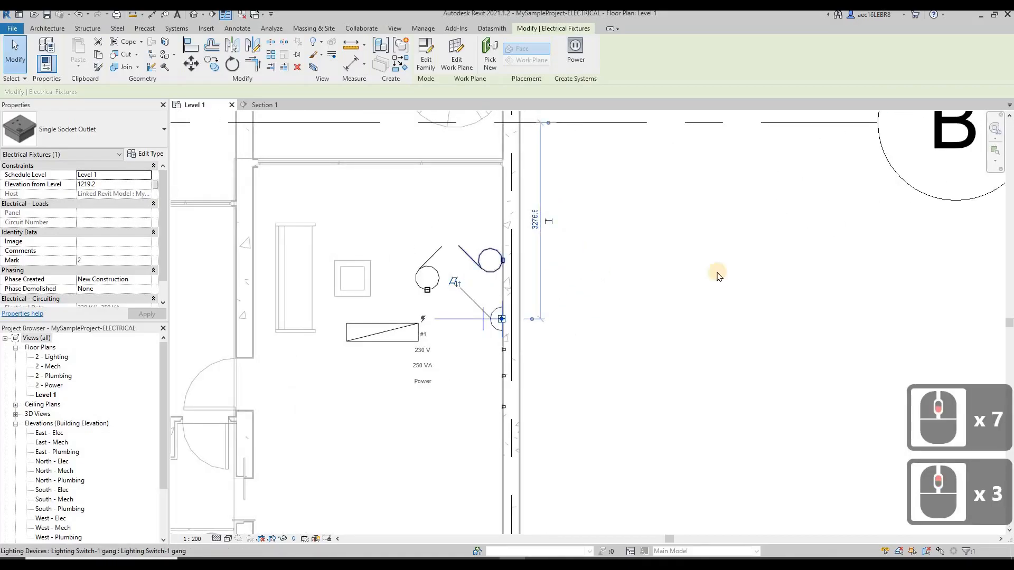
{"action": "key", "text": "Escape"}
Review the type properties of the placed socket outlet, and reopen its family for editing
{"action": "left_click_drag", "start_coordinate": [537, 262], "coordinate": [465, 329]}
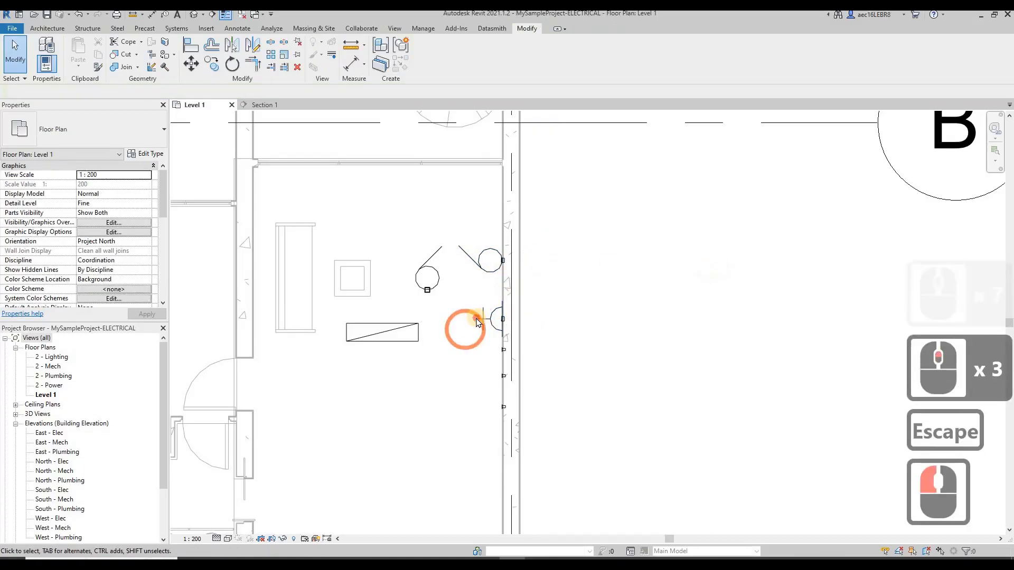
{"action": "left_click", "coordinate": [468, 292]}
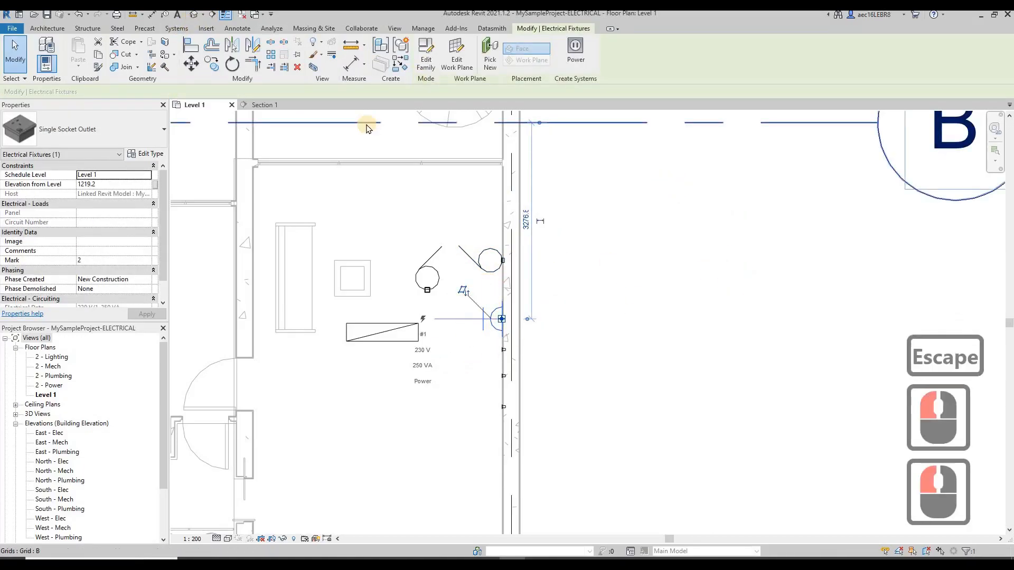
{"action": "left_click", "coordinate": [142, 155]}
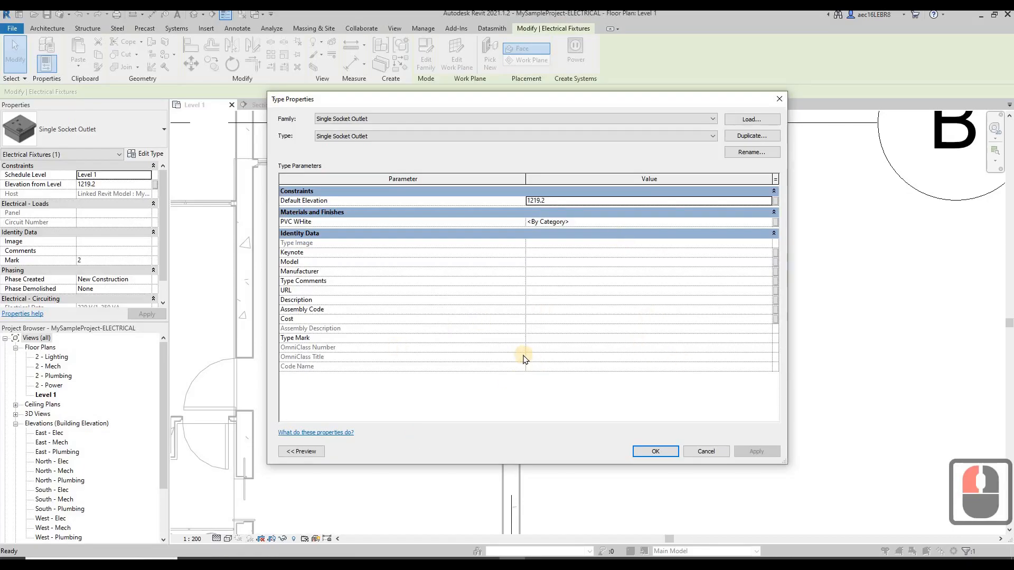
{"action": "left_click", "coordinate": [784, 102]}
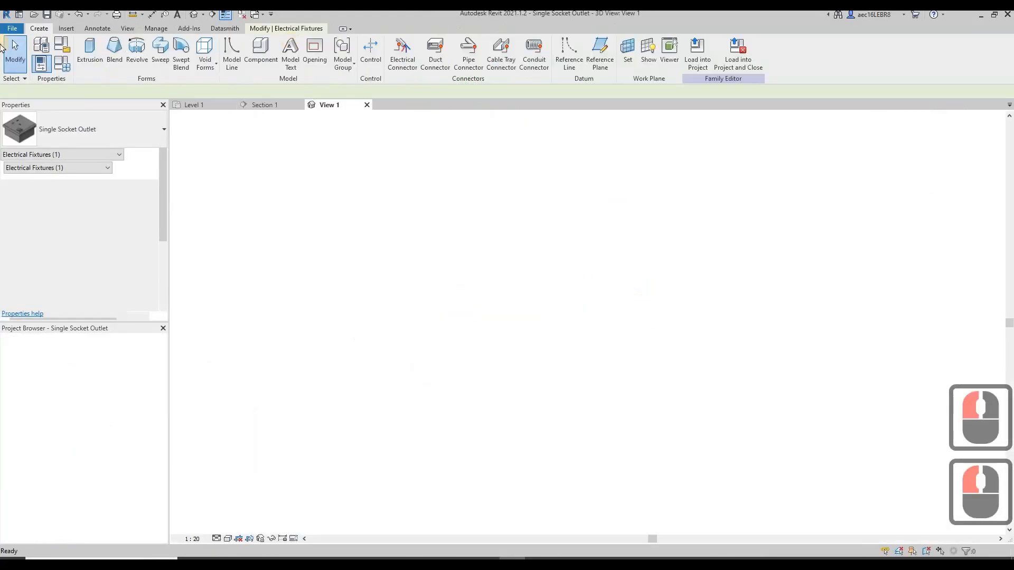
In the socket family's type identity data, set Model to Pieno, Manufacturer to Schneider and Type Comments to ELEC
{"action": "left_click", "coordinate": [58, 64]}
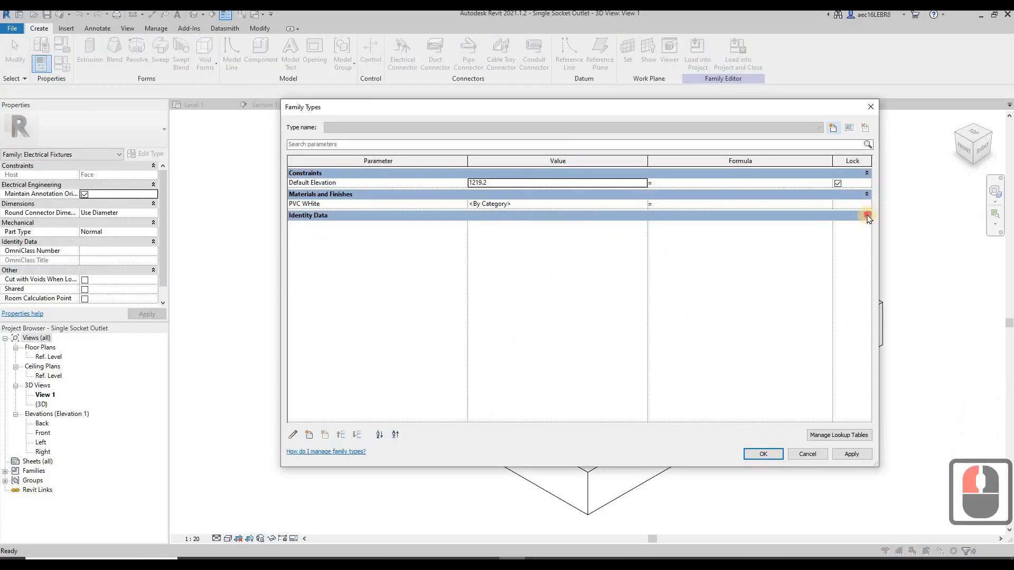
{"action": "left_click", "coordinate": [866, 215]}
{"action": "left_click", "coordinate": [480, 245]}
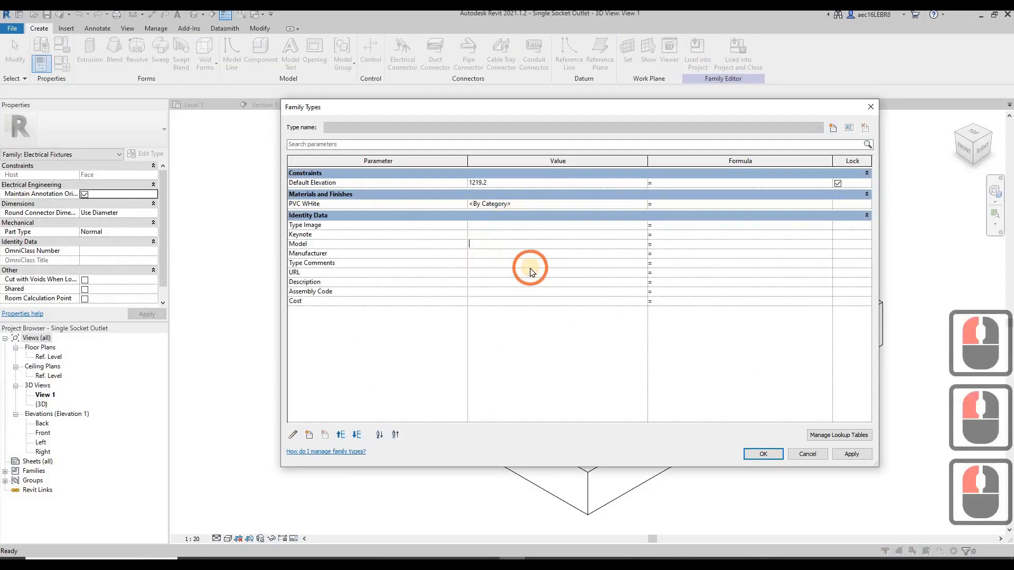
{"action": "type", "text": "Pe"}
{"action": "key", "text": "BackSpace"}
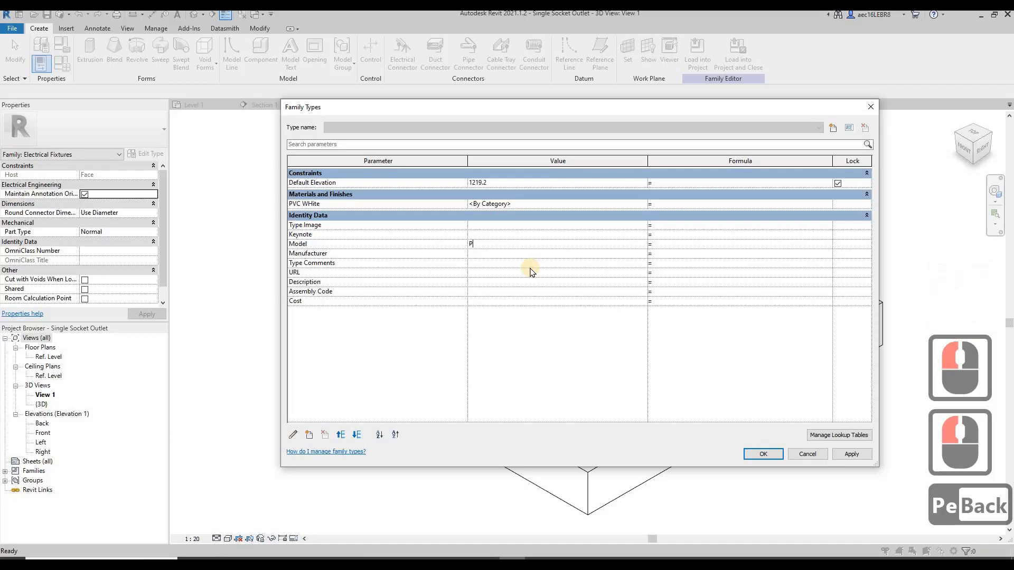
{"action": "type", "text": "ieno"}
{"action": "left_click", "coordinate": [532, 255]}
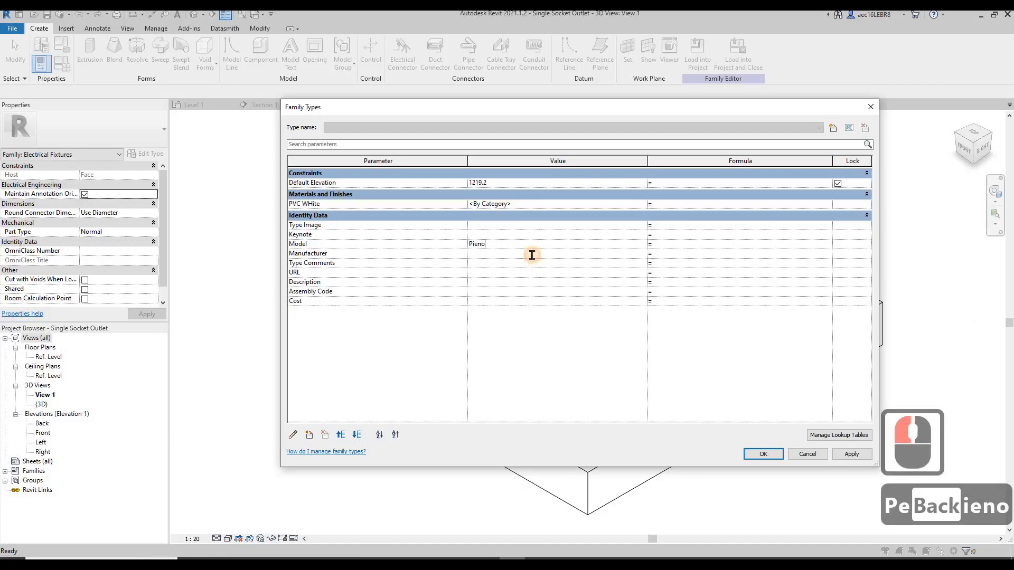
{"action": "type", "text": "Sch"}
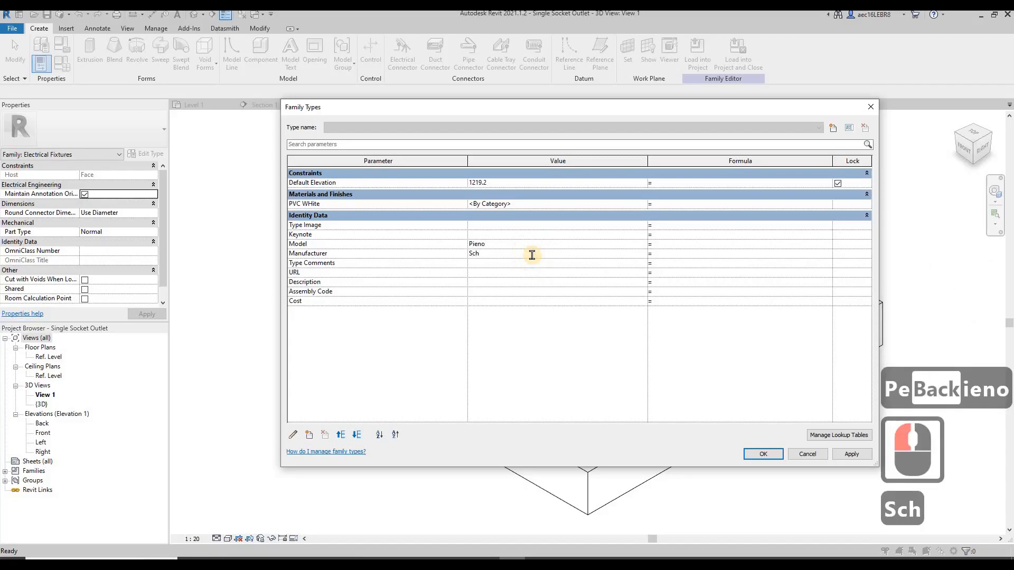
{"action": "type", "text": "neider"}
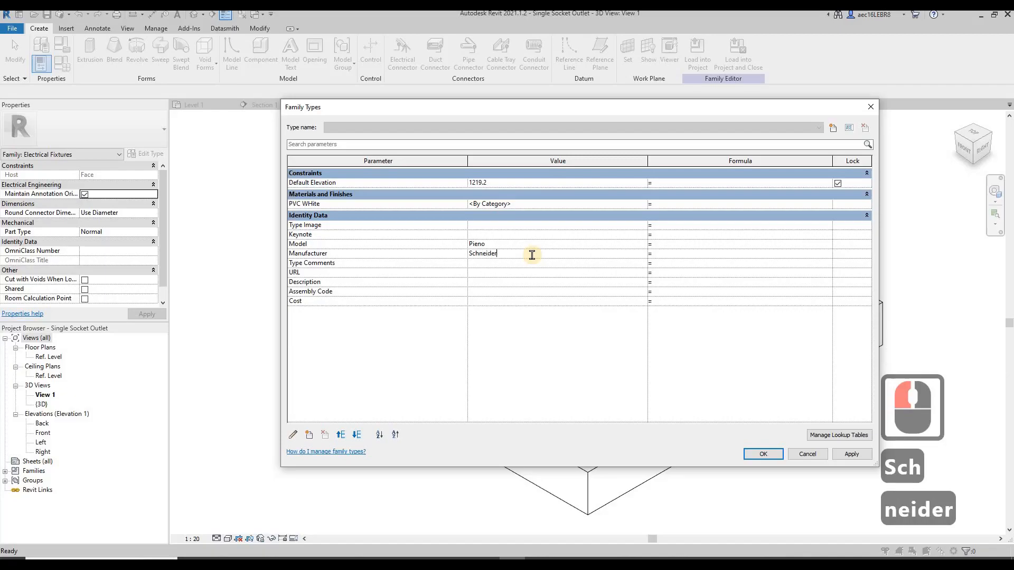
{"action": "left_click", "coordinate": [531, 264]}
{"action": "type", "text": "ELEC"}
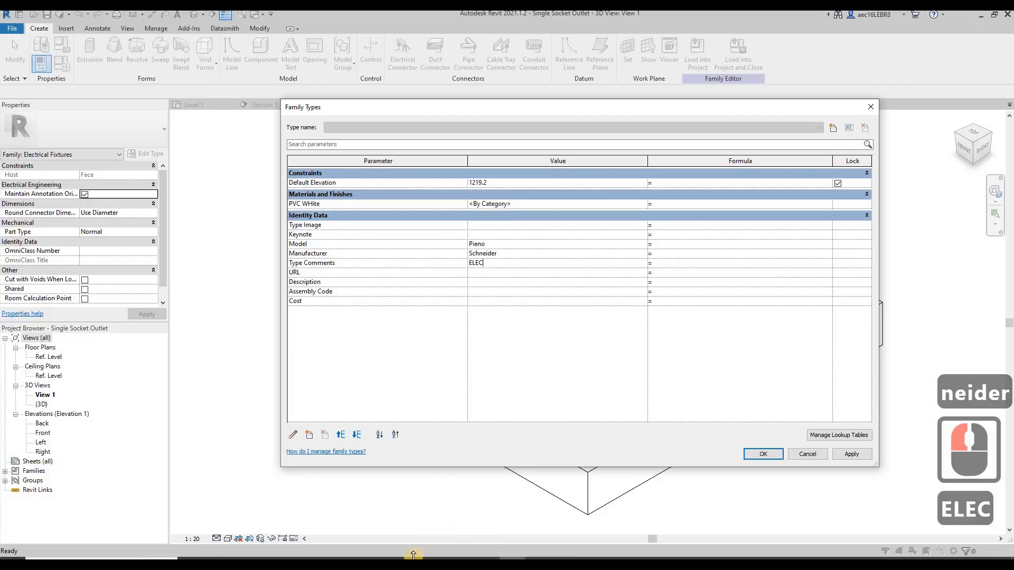
Switch to Firefox, copy the address of Schneider's Pieno Socket Outlets page, and paste it as the family's URL in Revit
{"action": "mouse_move", "coordinate": [381, 558]}
{"action": "left_click", "coordinate": [340, 526]}
{"action": "left_click", "coordinate": [163, 219]}
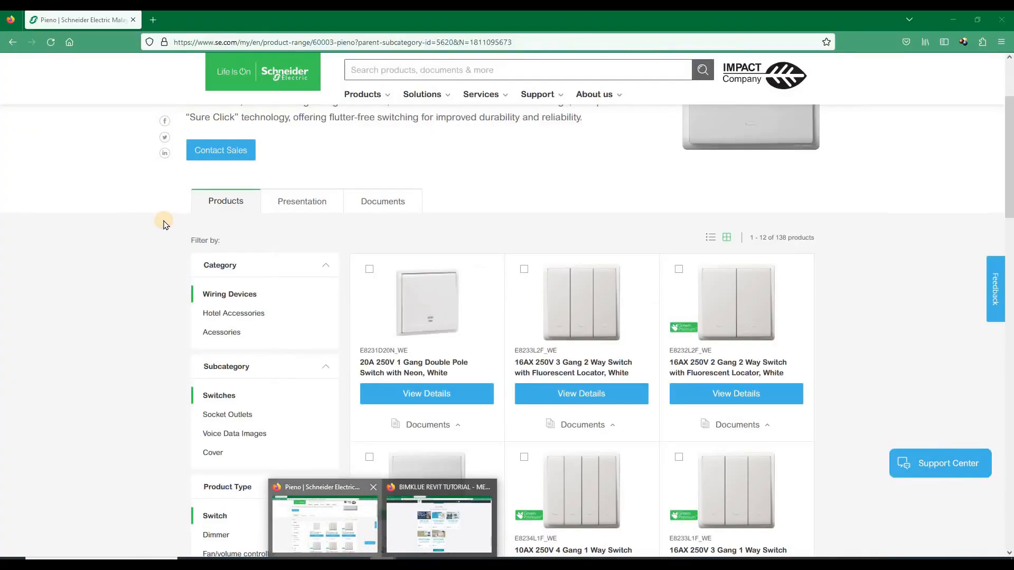
{"action": "left_click", "coordinate": [225, 416]}
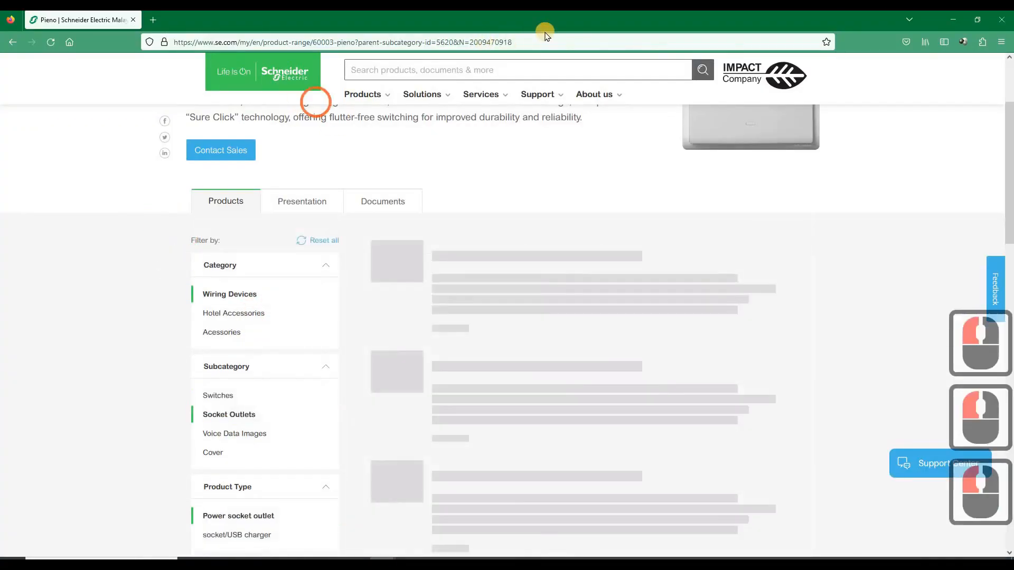
{"action": "left_click", "coordinate": [547, 42]}
{"action": "key", "text": "ctrl+c"}
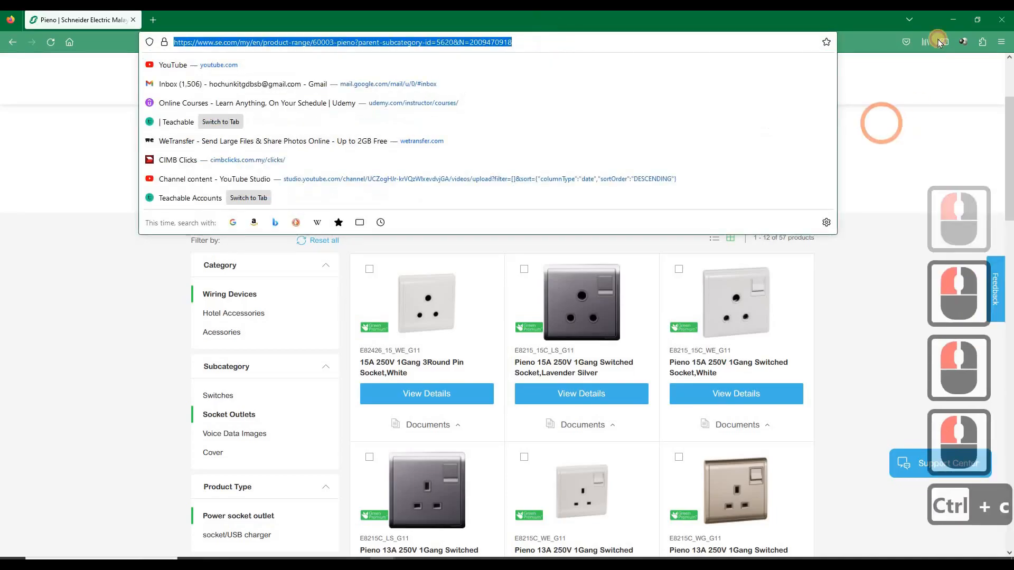
{"action": "left_click", "coordinate": [960, 21]}
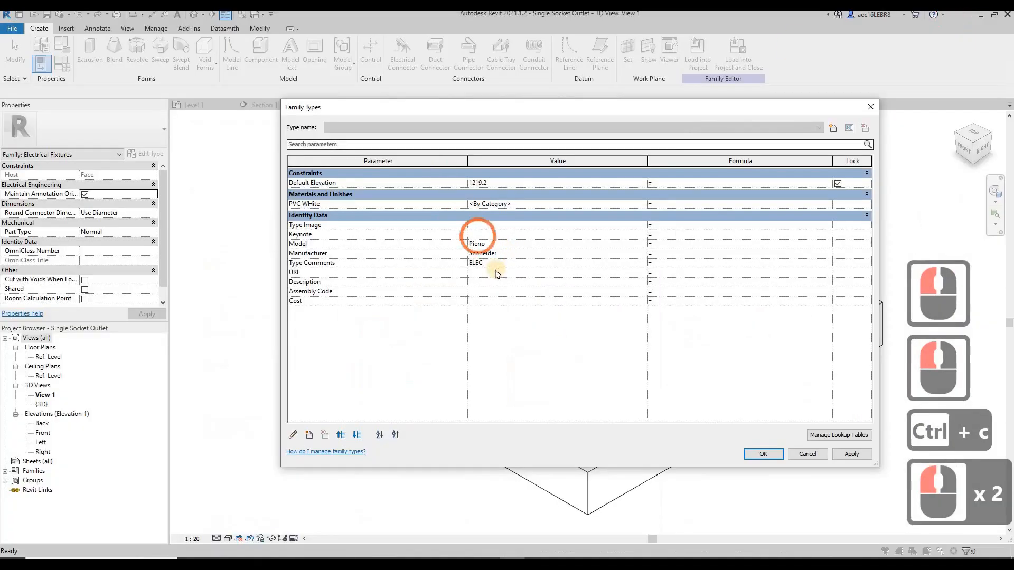
{"action": "left_click", "coordinate": [498, 271]}
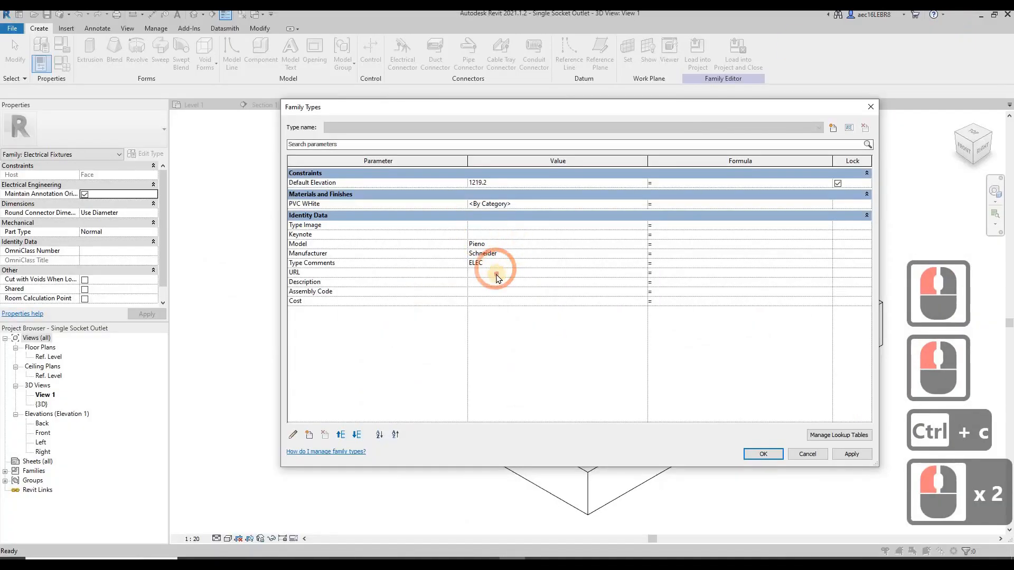
{"action": "key", "text": "ctrl+v"}
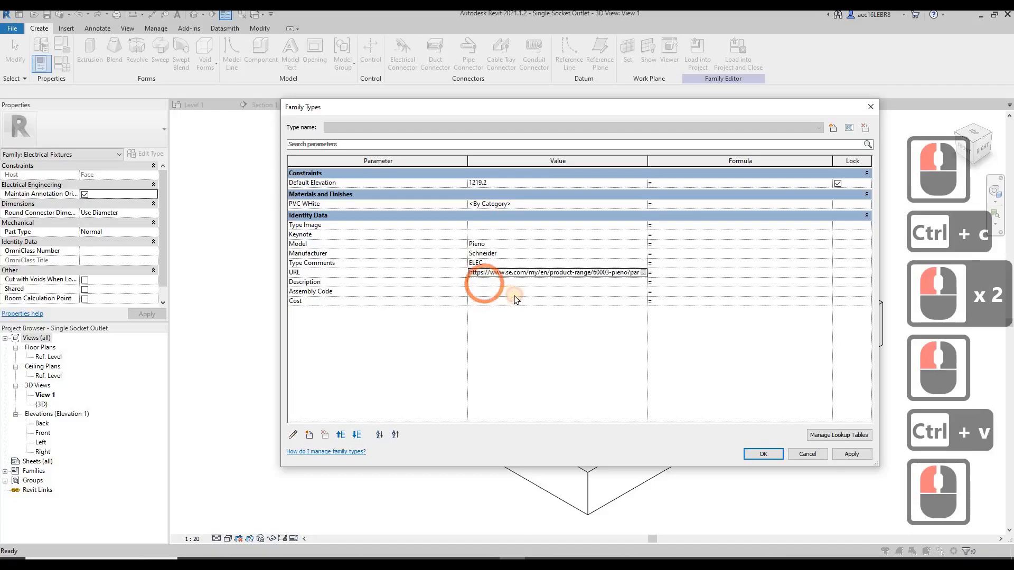
Set the family's Description to Single Socket Outlet
{"action": "double_click", "coordinate": [515, 296]}
{"action": "type", "text": "Singl"}
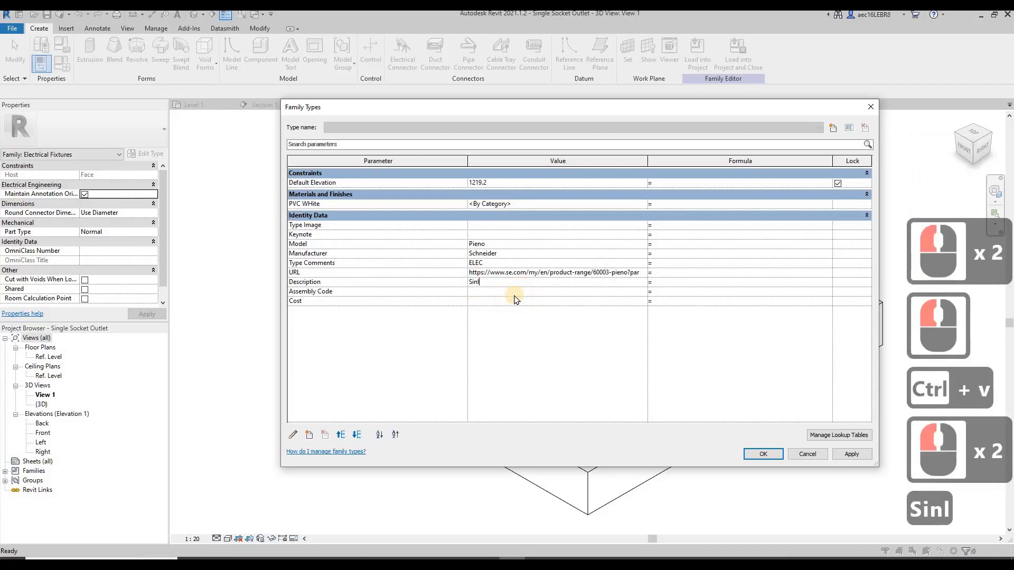
{"action": "key", "text": "BackSpace"}
{"action": "type", "text": "gle "}
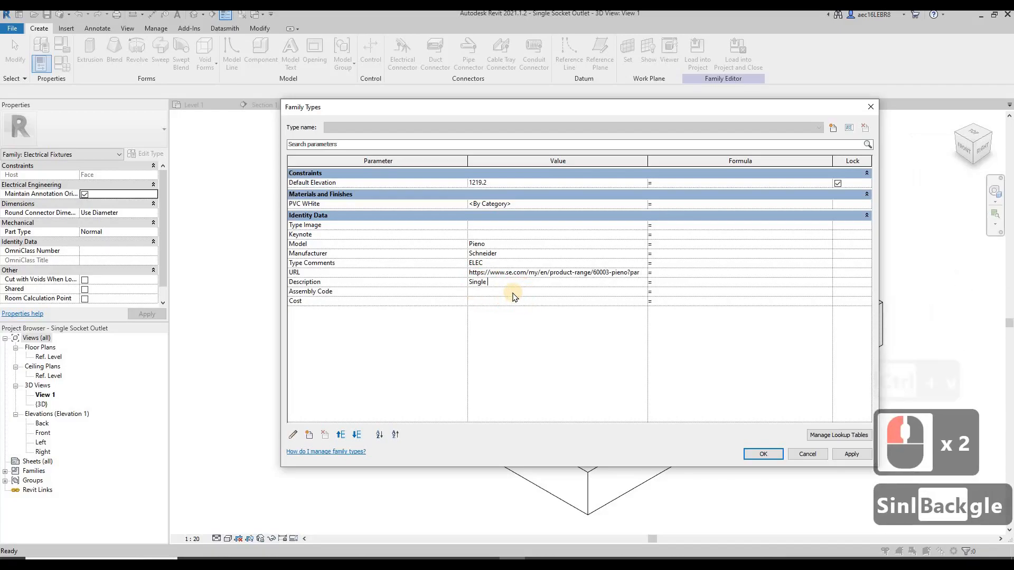
{"action": "type", "text": "Socket Outlet"}
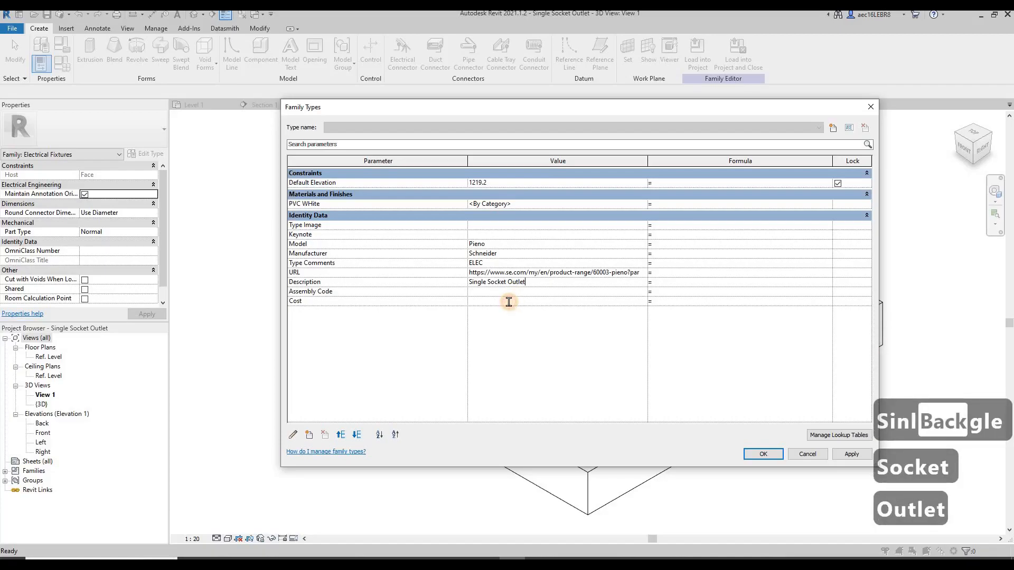
Set the family's Cost to 30, apply the type data and close the Family Types dialog
{"action": "left_click", "coordinate": [508, 301]}
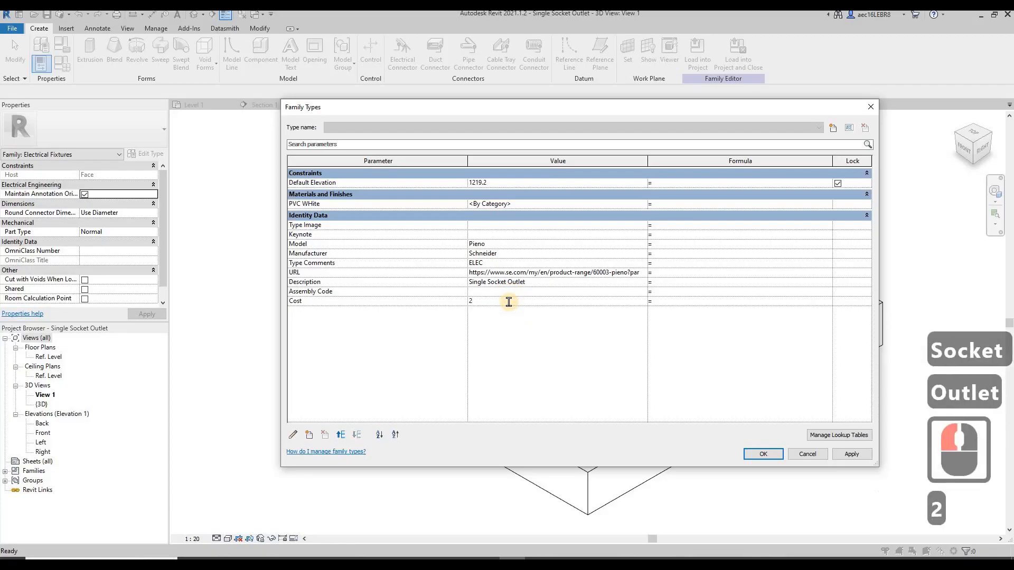
{"action": "key", "text": "BackSpace"}
{"action": "type", "text": "30"}
{"action": "left_click", "coordinate": [437, 295]}
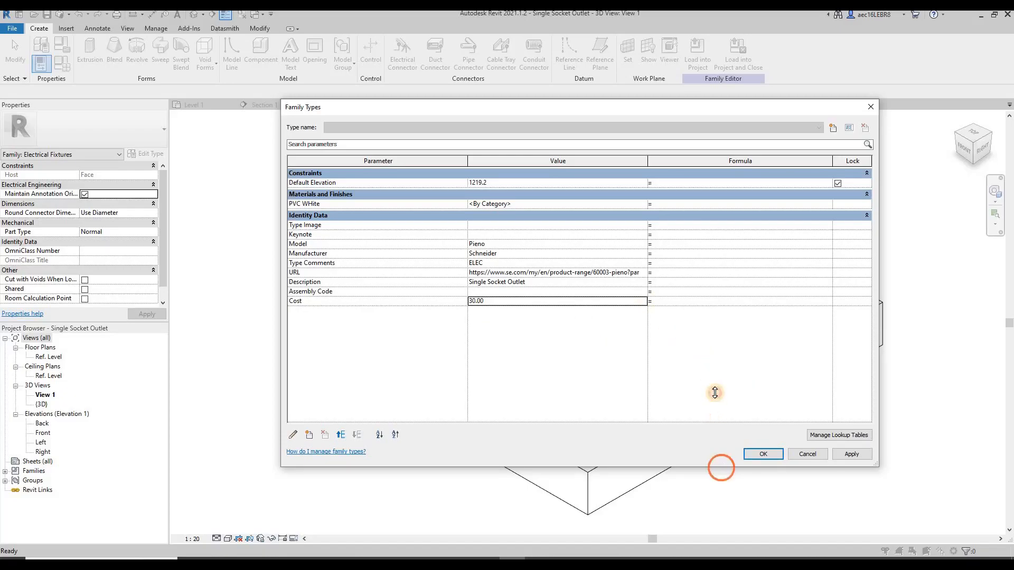
{"action": "left_click_drag", "start_coordinate": [714, 392], "coordinate": [715, 392]}
{"action": "left_click", "coordinate": [476, 301]}
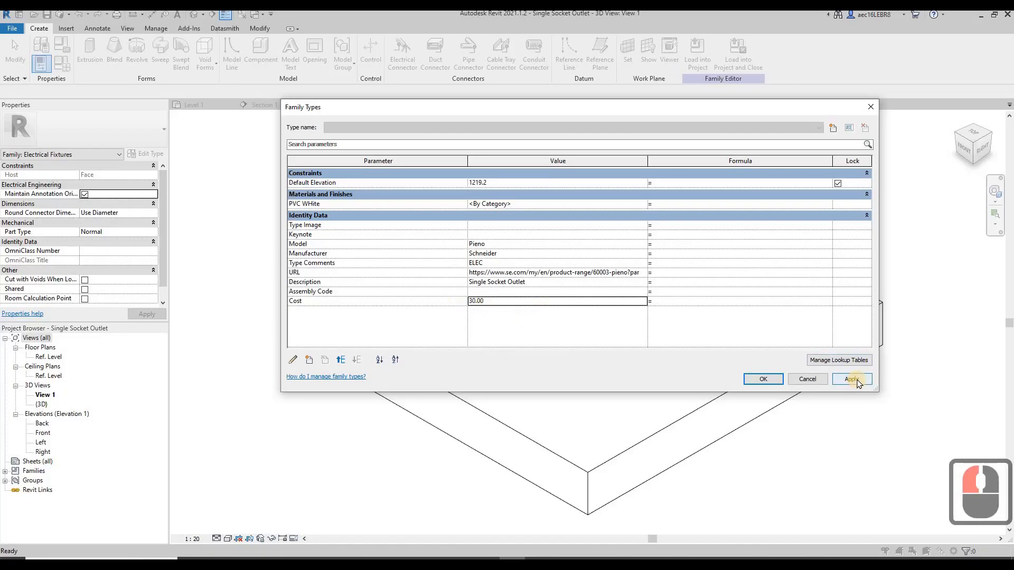
{"action": "double_click", "coordinate": [776, 381]}
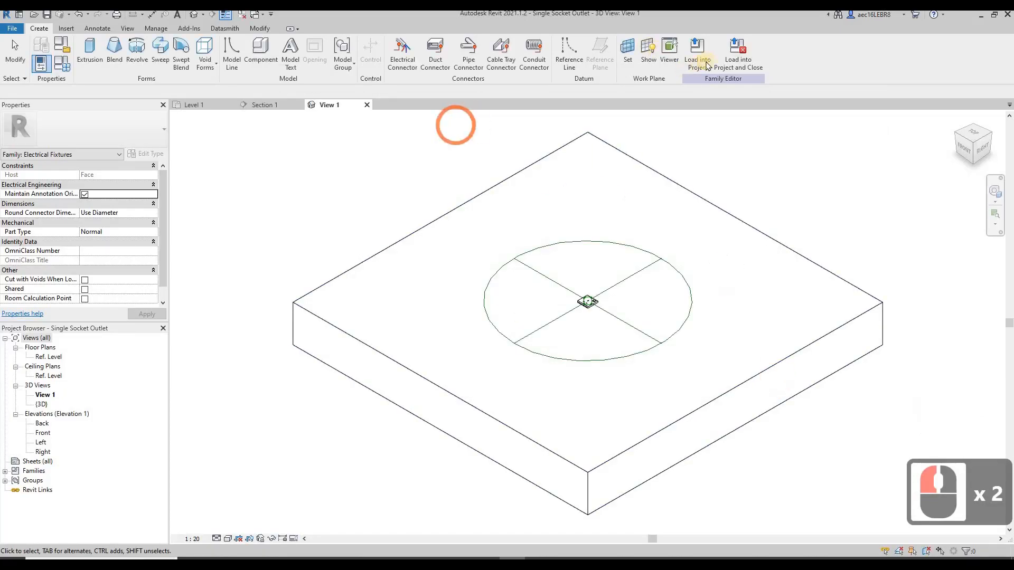
Save the family over Single Socket Outlet.rfa, load it into the electrical project, overwriting the existing version, and close it
{"action": "left_click", "coordinate": [743, 55]}
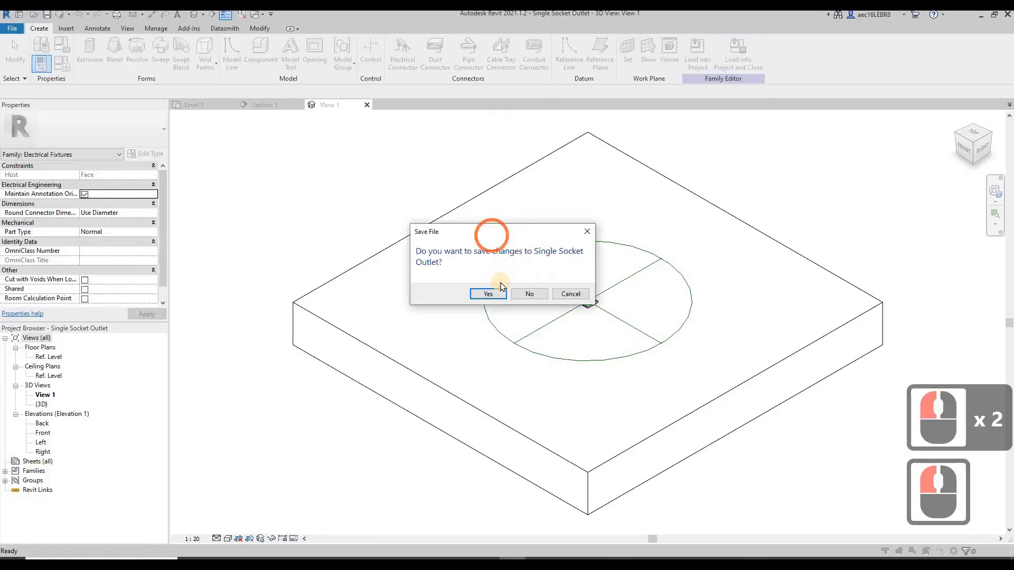
{"action": "left_click", "coordinate": [488, 294]}
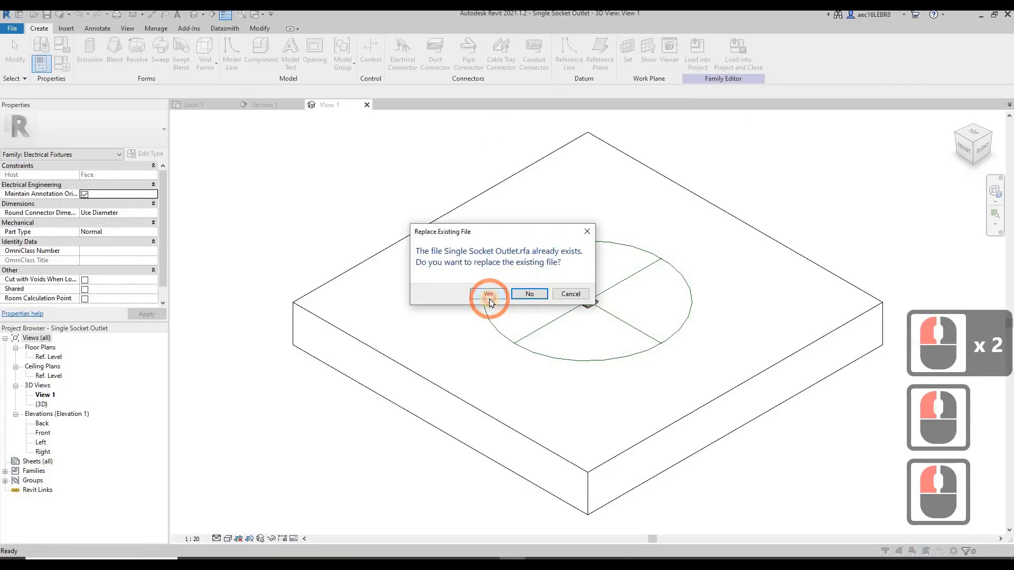
{"action": "left_click", "coordinate": [490, 294]}
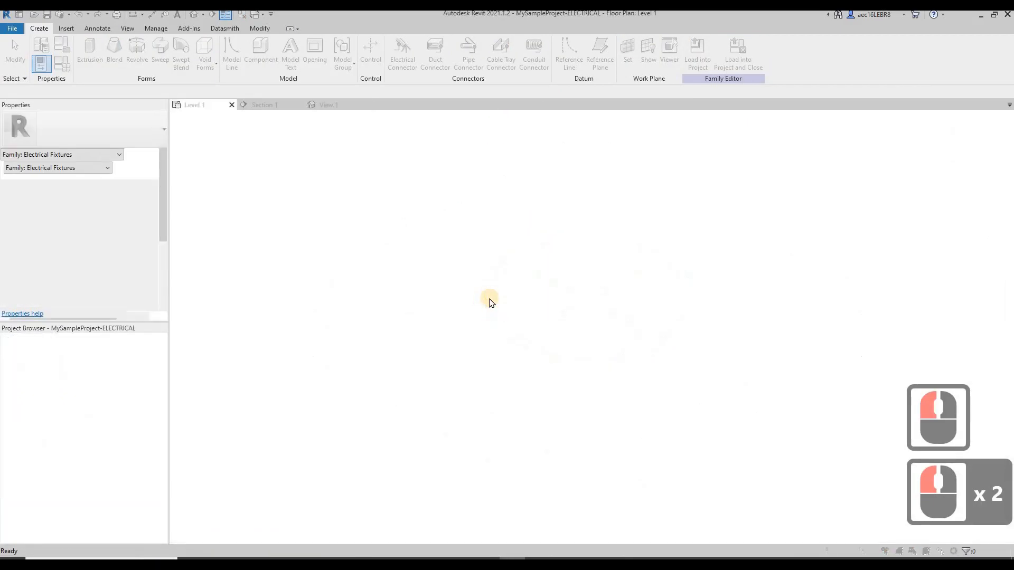
{"action": "left_click", "coordinate": [603, 334]}
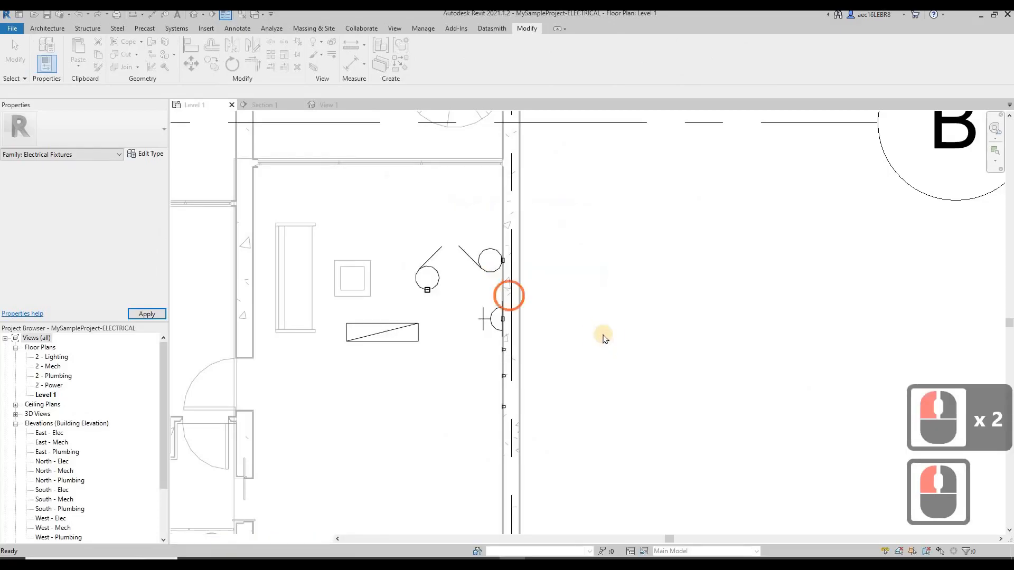
Open the type properties of the 1 gang lighting switch on the room's wall and set Model to Pieno
{"action": "left_click", "coordinate": [476, 260]}
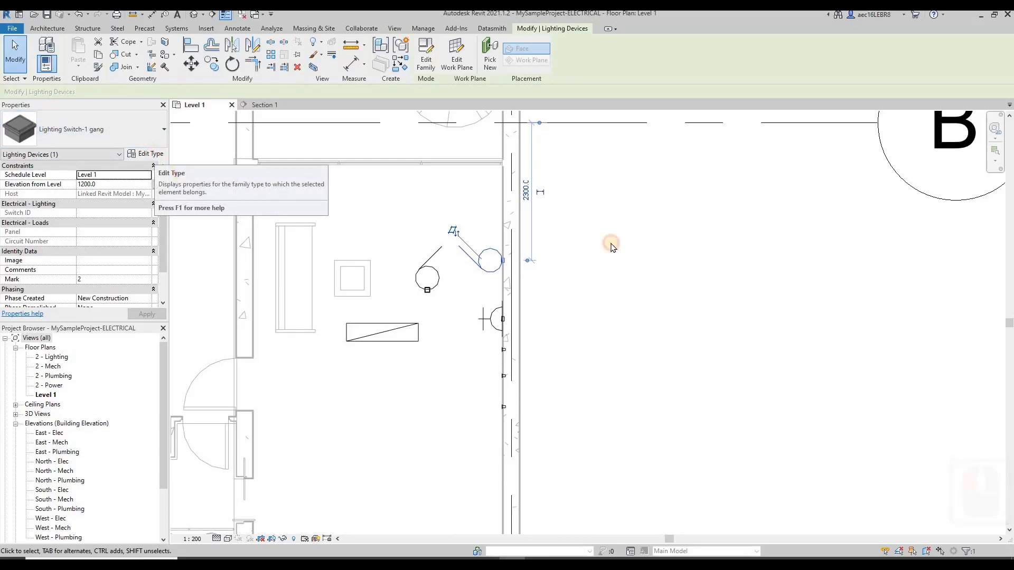
{"action": "left_click", "coordinate": [150, 153]}
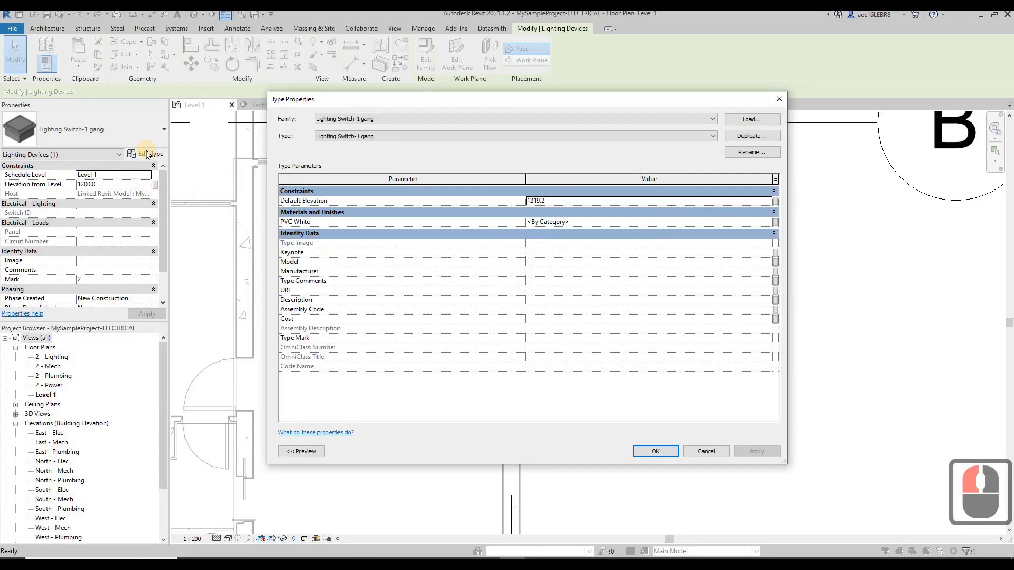
{"action": "left_click", "coordinate": [544, 264]}
{"action": "type", "text": "P"}
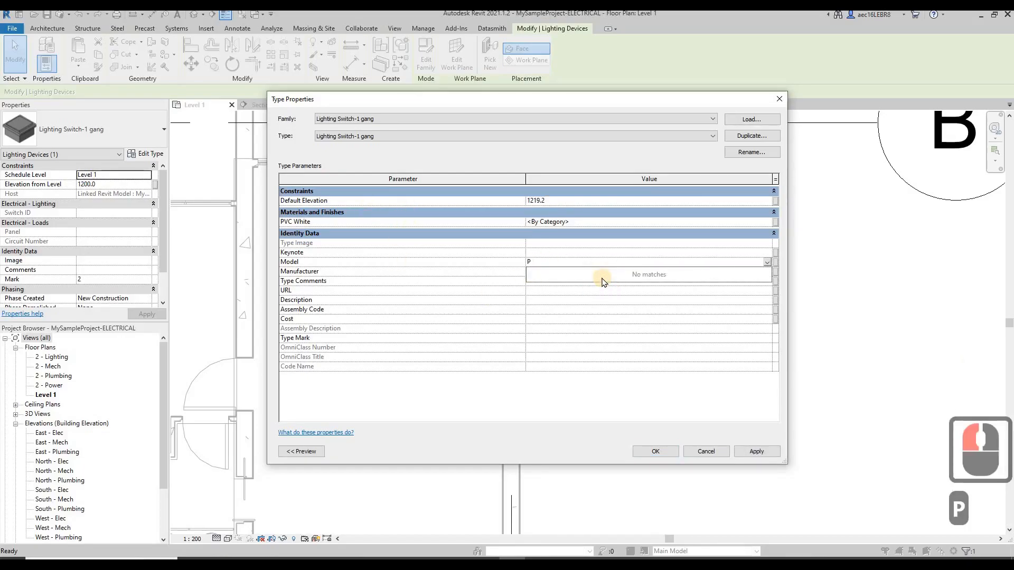
{"action": "type", "text": "ieno"}
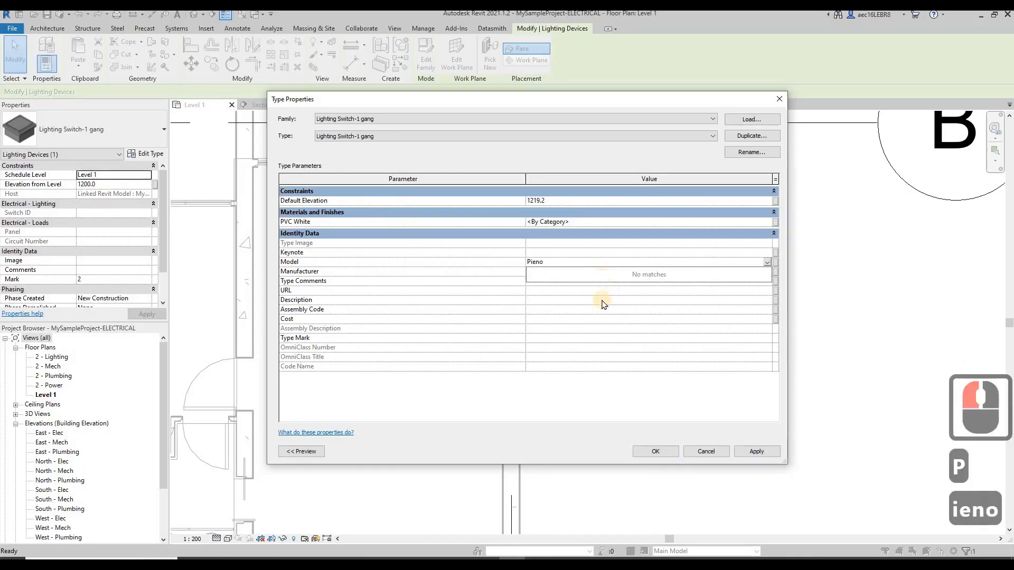
{"action": "left_click", "coordinate": [560, 311]}
Set the lighting switch type's Manufacturer to Schneider and its Type Comments to ELEC
{"action": "left_click", "coordinate": [553, 270]}
{"action": "left_click", "coordinate": [774, 270]}
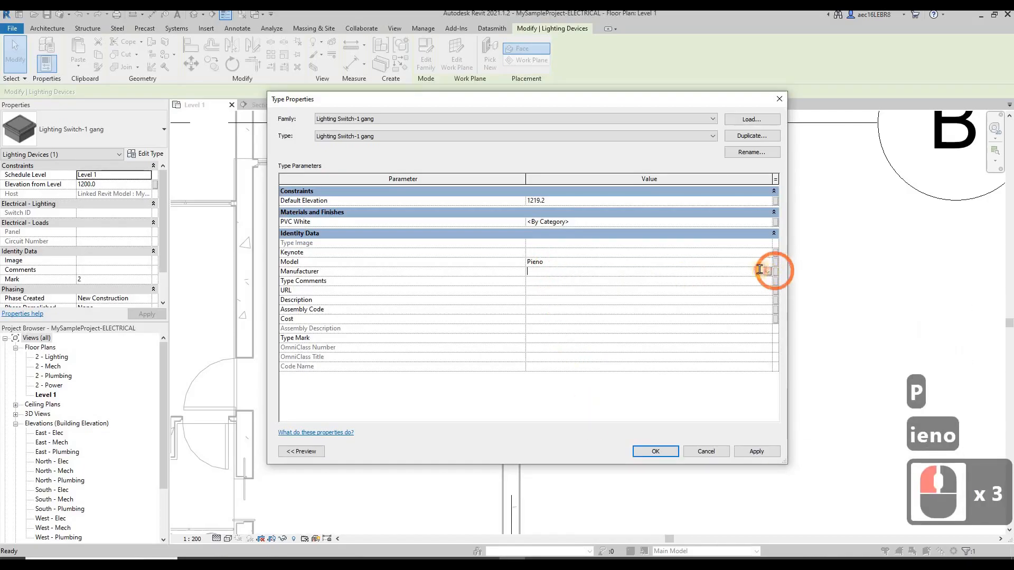
{"action": "left_click", "coordinate": [760, 271]}
{"action": "left_click", "coordinate": [567, 273]}
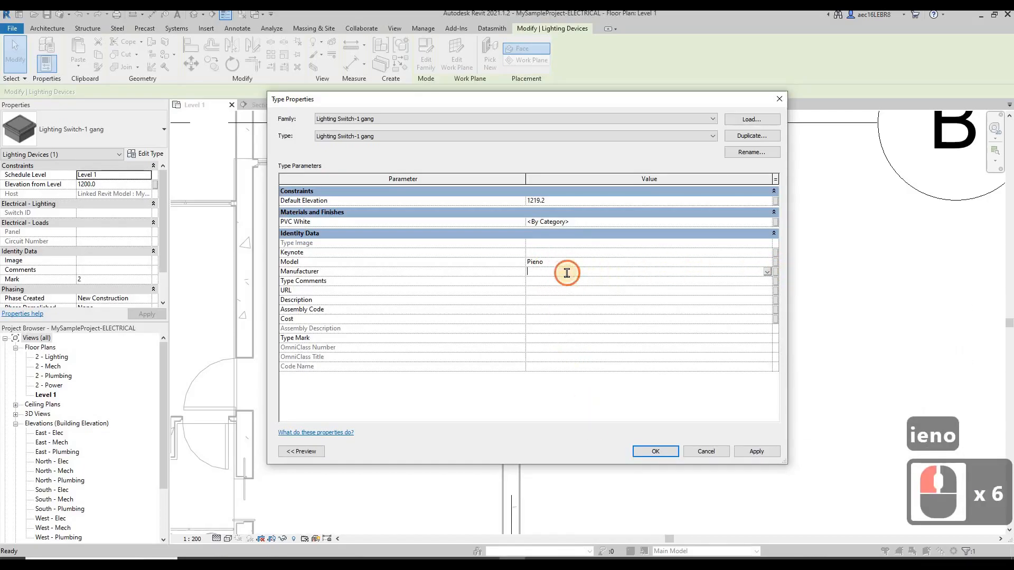
{"action": "type", "text": "Schn"}
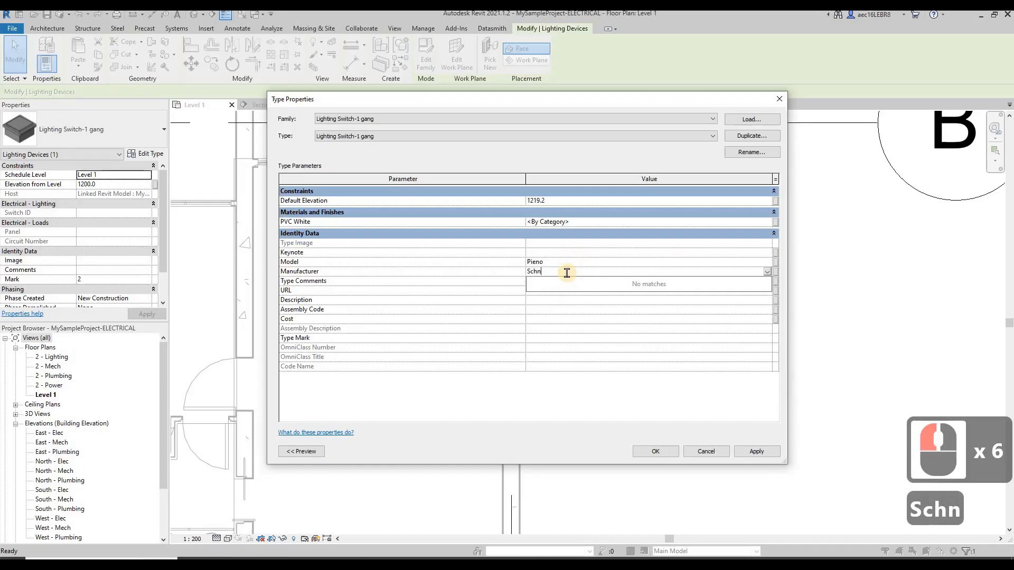
{"action": "type", "text": "eider"}
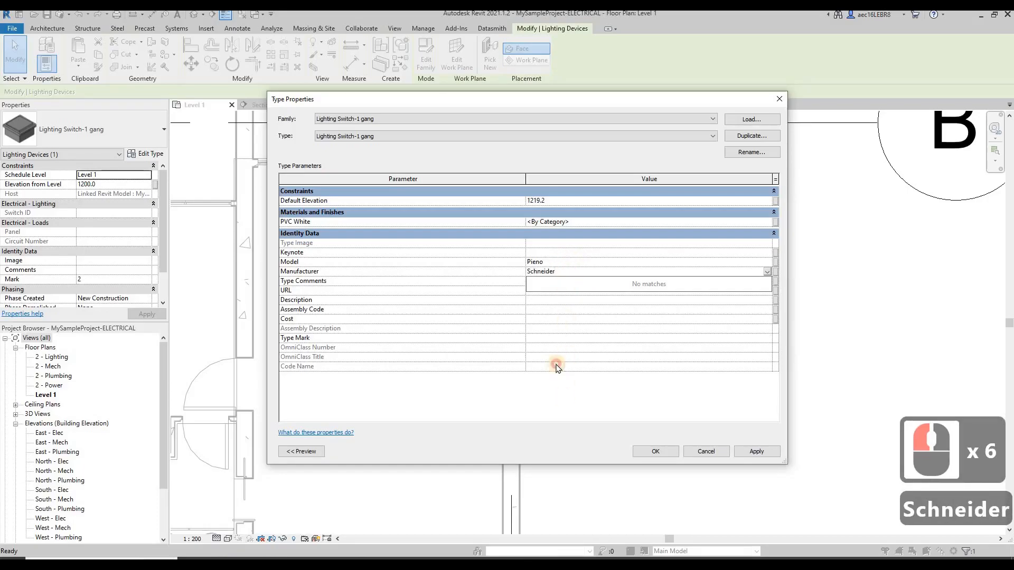
{"action": "left_click", "coordinate": [549, 285]}
{"action": "left_click", "coordinate": [546, 282]}
{"action": "type", "text": "ELEC"}
Switch to Firefox, copy the address of Schneider's Pieno Switches page, and paste it as the lighting switch type's URL in Revit
{"action": "left_click", "coordinate": [360, 554]}
{"action": "left_click", "coordinate": [374, 558]}
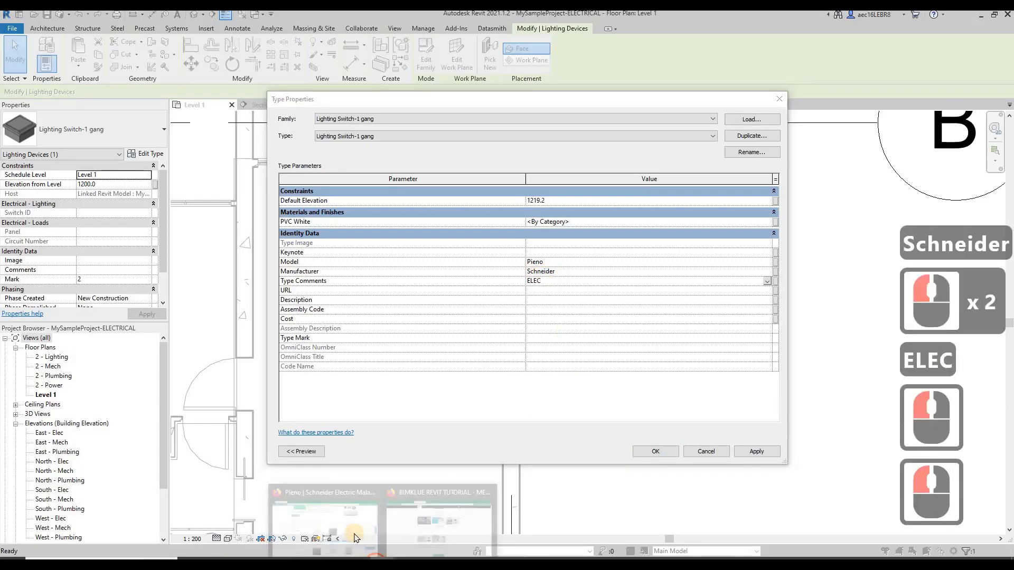
{"action": "left_click", "coordinate": [314, 523]}
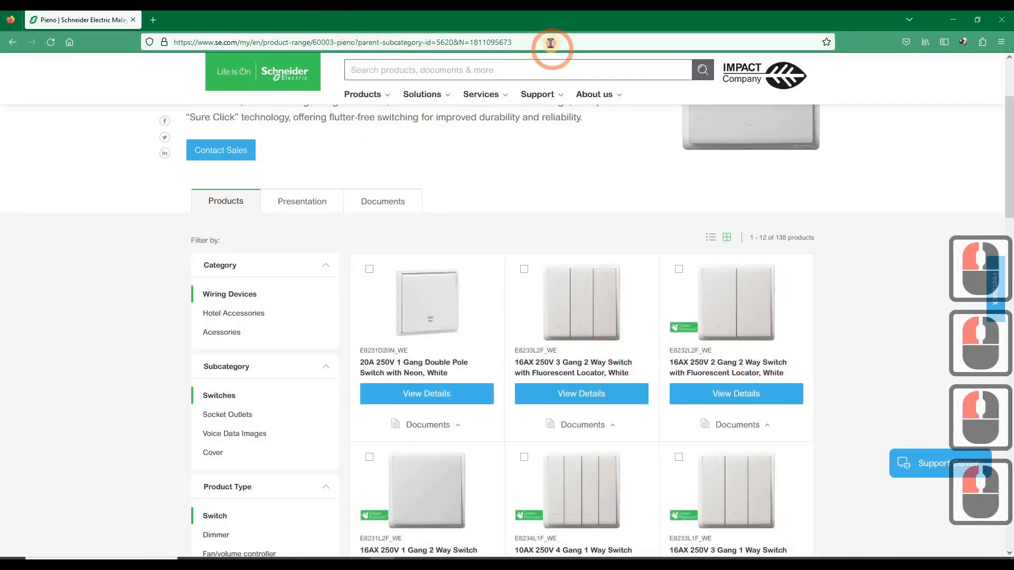
{"action": "left_click", "coordinate": [550, 42]}
{"action": "key", "text": "ctrl+c"}
{"action": "left_click", "coordinate": [959, 24]}
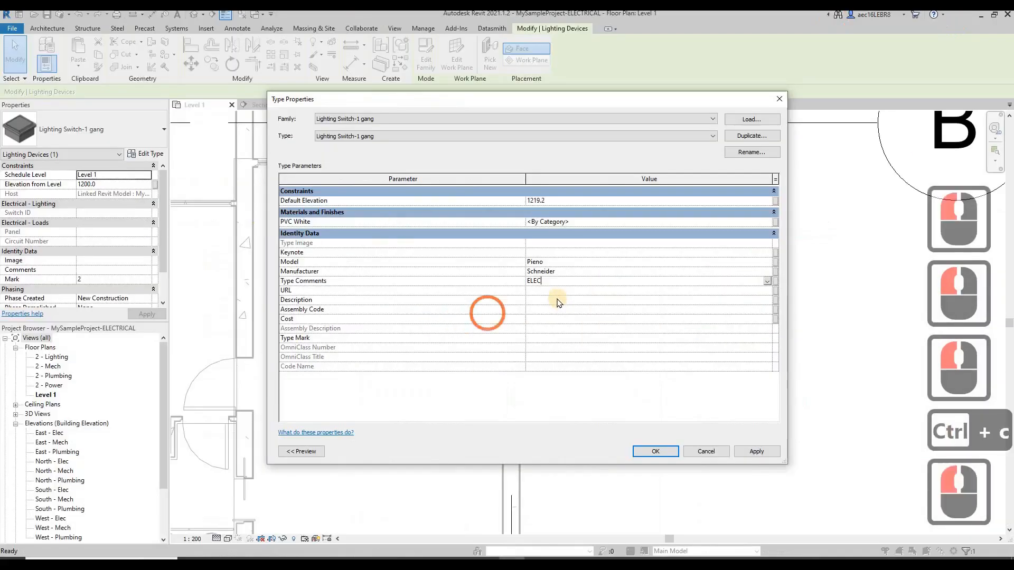
{"action": "left_click", "coordinate": [552, 291]}
{"action": "key", "text": "ctrl+v"}
{"action": "left_click", "coordinate": [566, 309]}
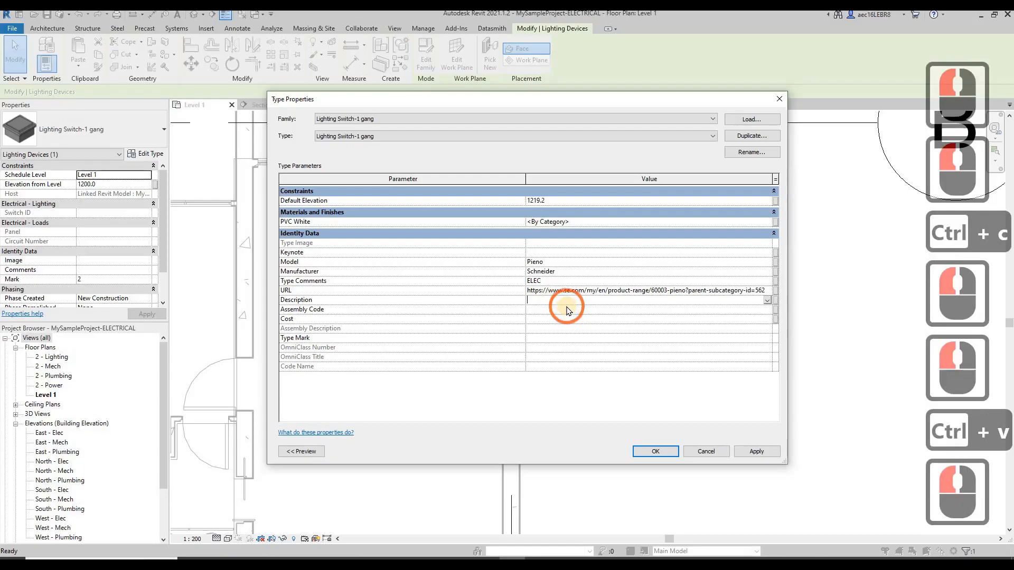
Set the lighting switch type's Description to Lighting Switch 1 gang
{"action": "type", "text": "LIghting"}
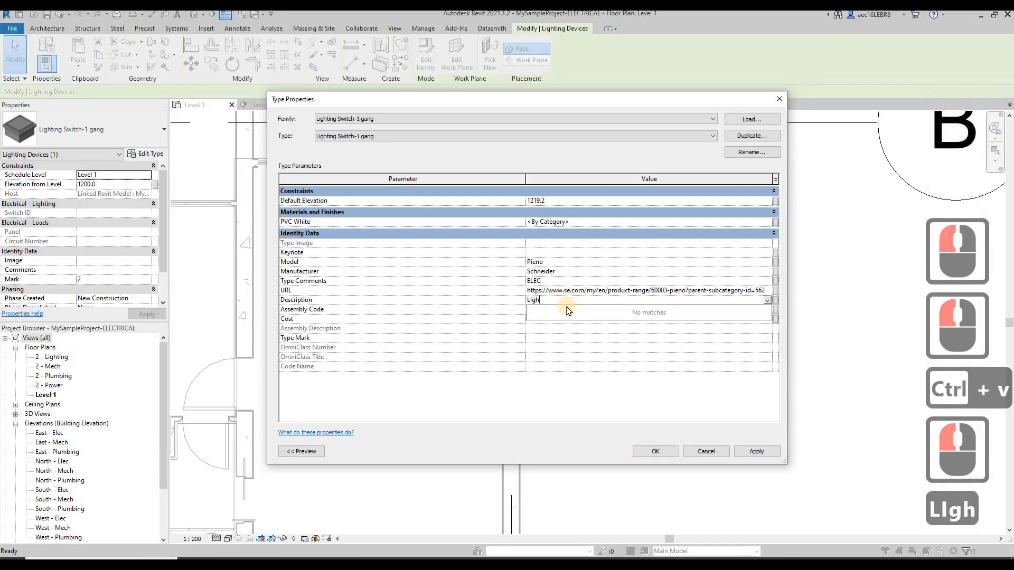
{"action": "key", "text": "BackSpace"}
{"action": "key", "text": "BackSpace"}
{"action": "key", "text": "BackSpace"}
{"action": "key", "text": "BackSpace"}
{"action": "key", "text": "BackSpace"}
{"action": "key", "text": "BackSpace"}
{"action": "key", "text": "BackSpace"}
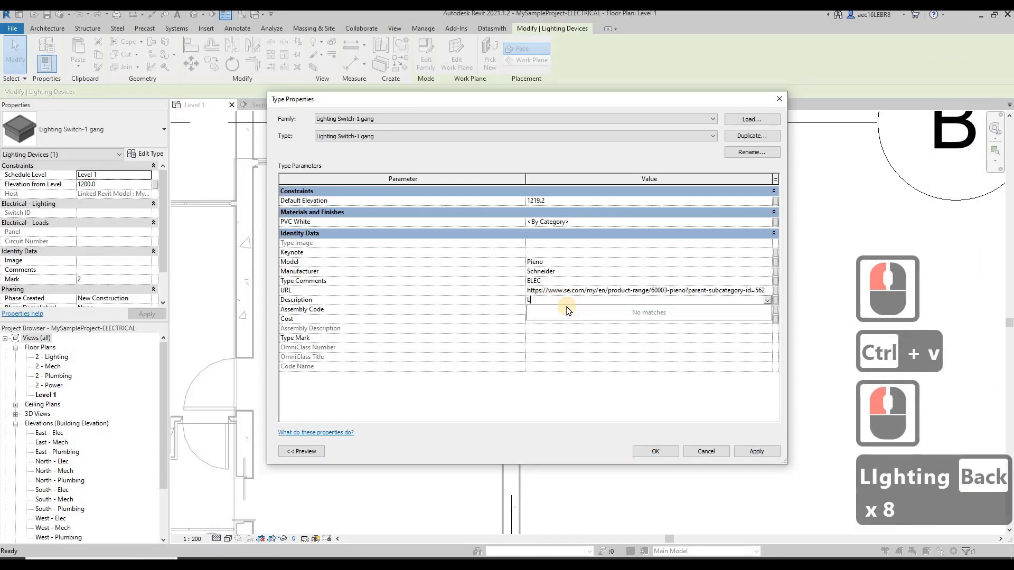
{"action": "type", "text": "inghtin"}
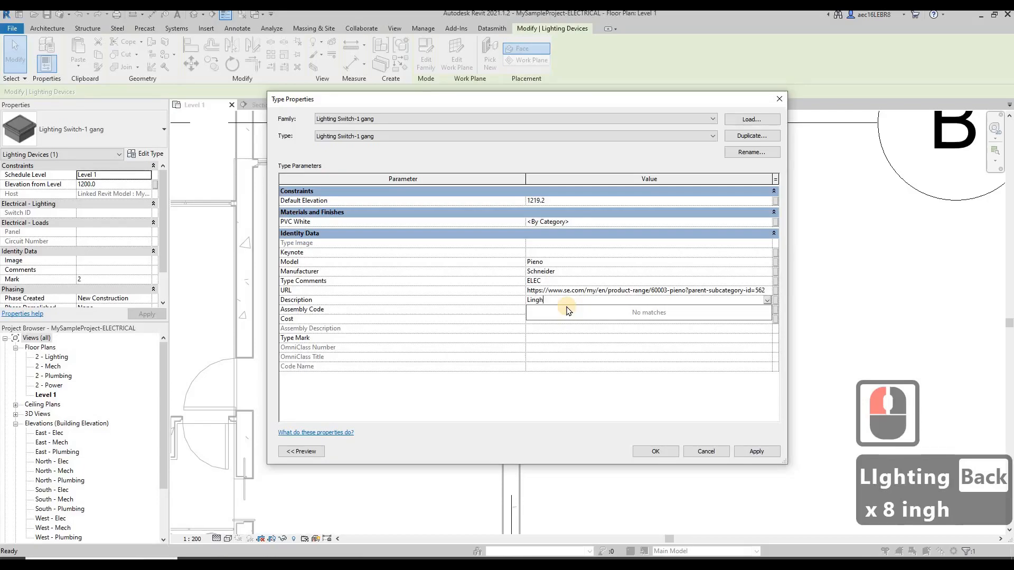
{"action": "key", "text": "BackSpace"}
{"action": "key", "text": "BackSpace"}
{"action": "key", "text": "BackSpace"}
{"action": "key", "text": "BackSpace"}
{"action": "type", "text": "gh"}
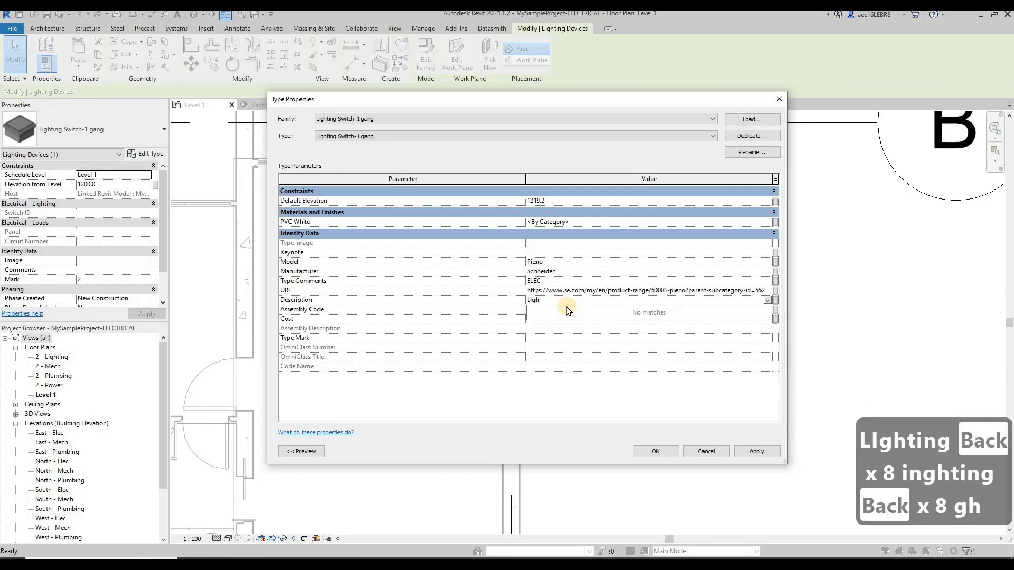
{"action": "type", "text": "ting Switch 1 gang"}
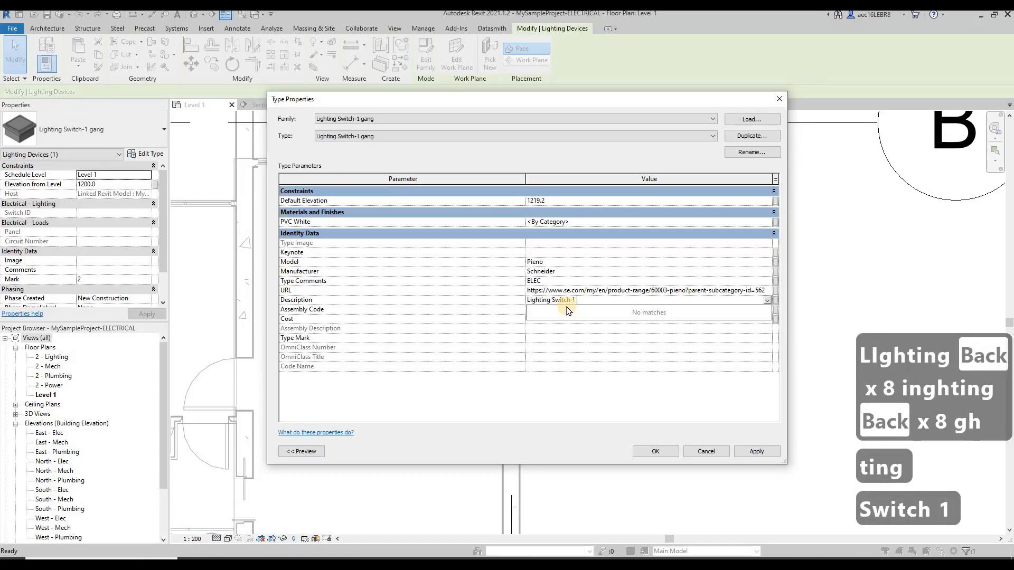
{"action": "left_click", "coordinate": [557, 386]}
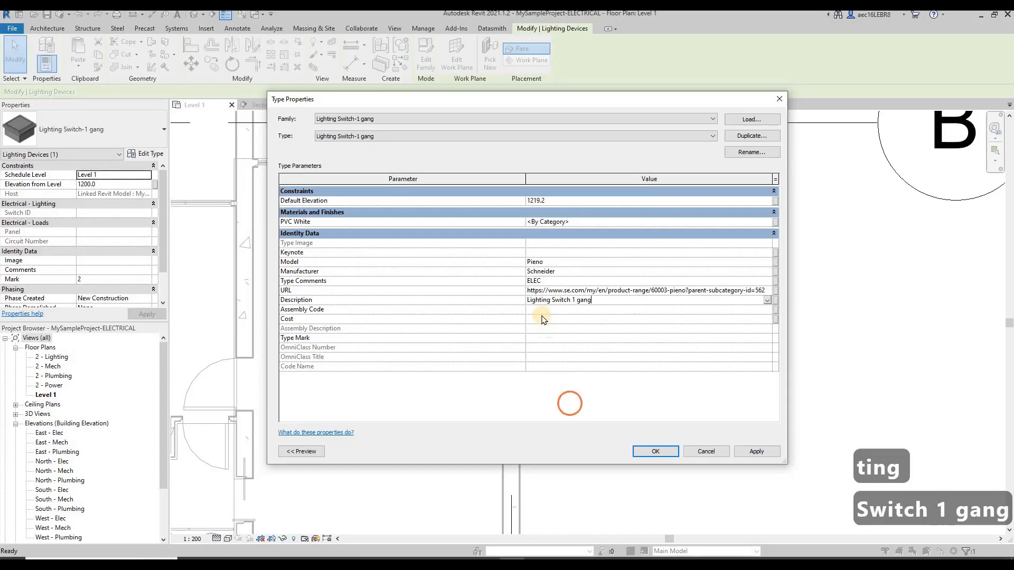
Set the lighting switch type's Cost to 20 and apply the type properties
{"action": "left_click", "coordinate": [548, 320]}
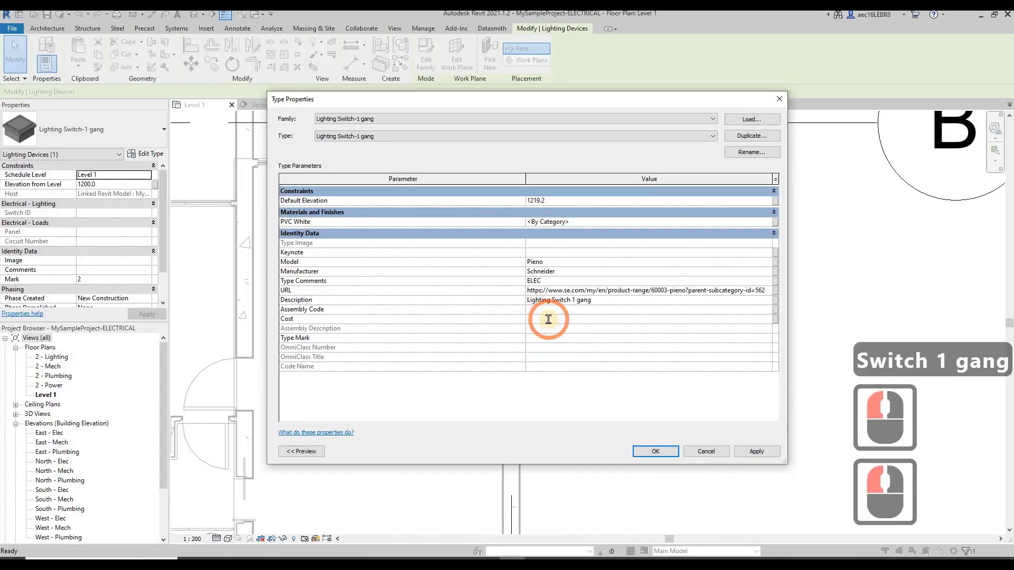
{"action": "type", "text": "25"}
{"action": "key", "text": "BackSpace"}
{"action": "type", "text": "0"}
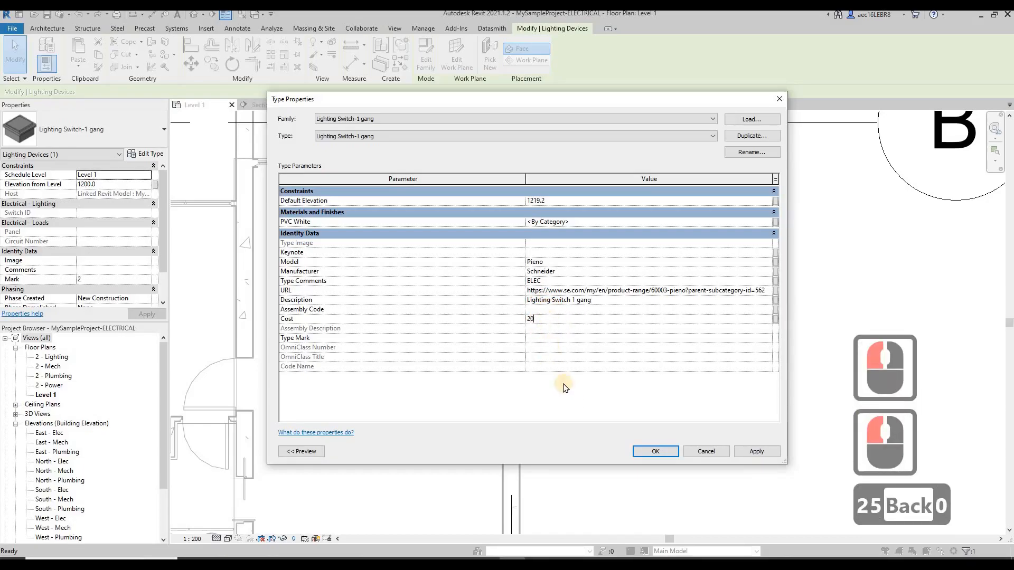
{"action": "left_click", "coordinate": [562, 385]}
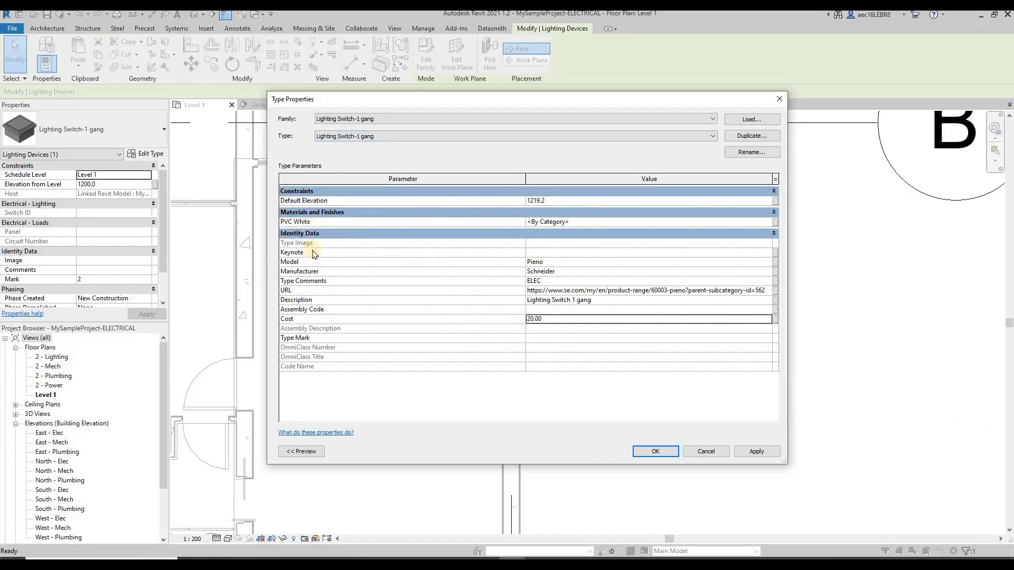
{"action": "left_click", "coordinate": [756, 451]}
{"action": "left_click", "coordinate": [655, 453]}
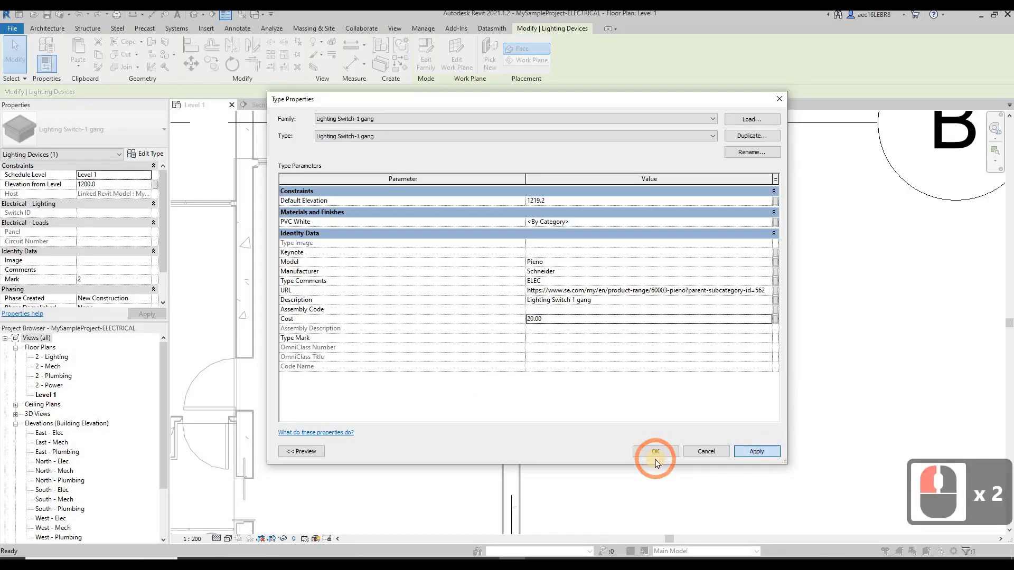
Open the product web page from the URL in the freestanding lighting switch's type properties, then return to Revit and close the properties
{"action": "left_click", "coordinate": [425, 294]}
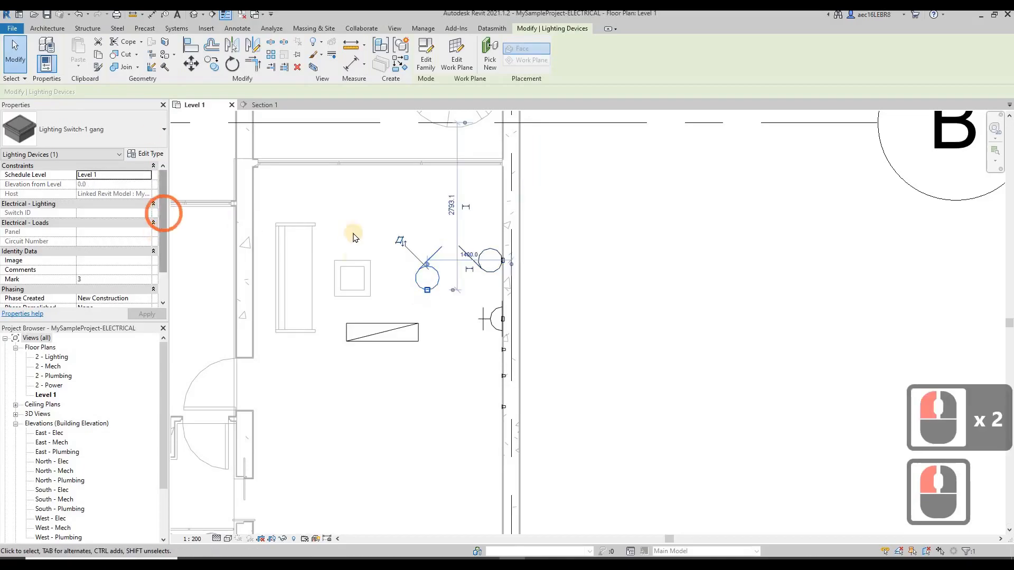
{"action": "left_click", "coordinate": [146, 155]}
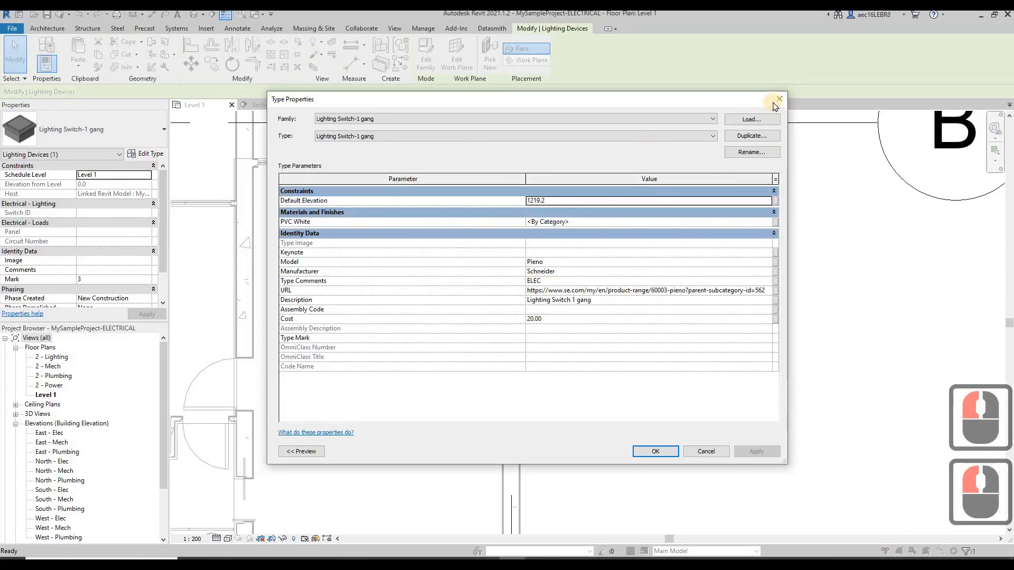
{"action": "left_click", "coordinate": [766, 295]}
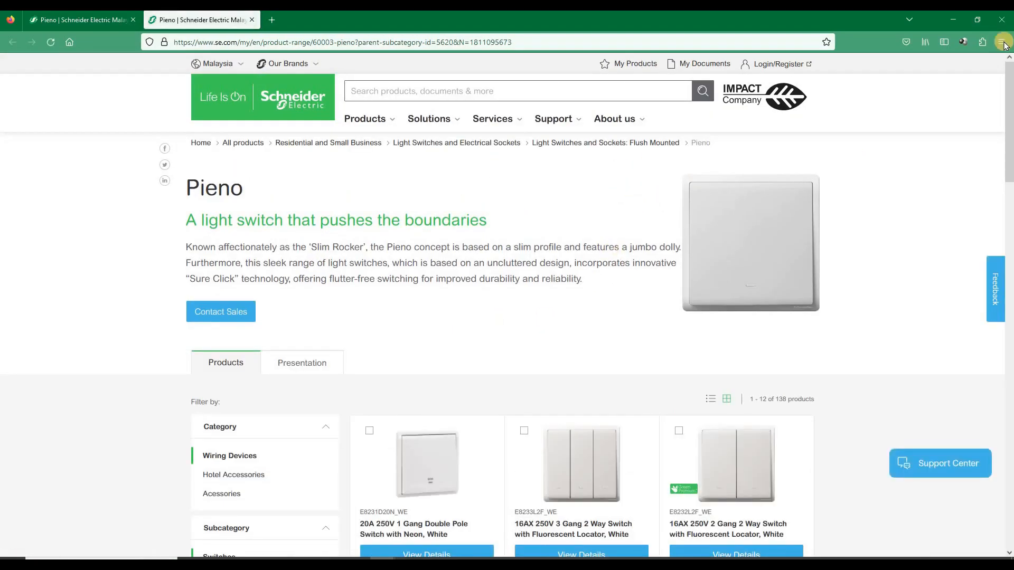
{"action": "left_click", "coordinate": [953, 19]}
{"action": "left_click", "coordinate": [780, 100]}
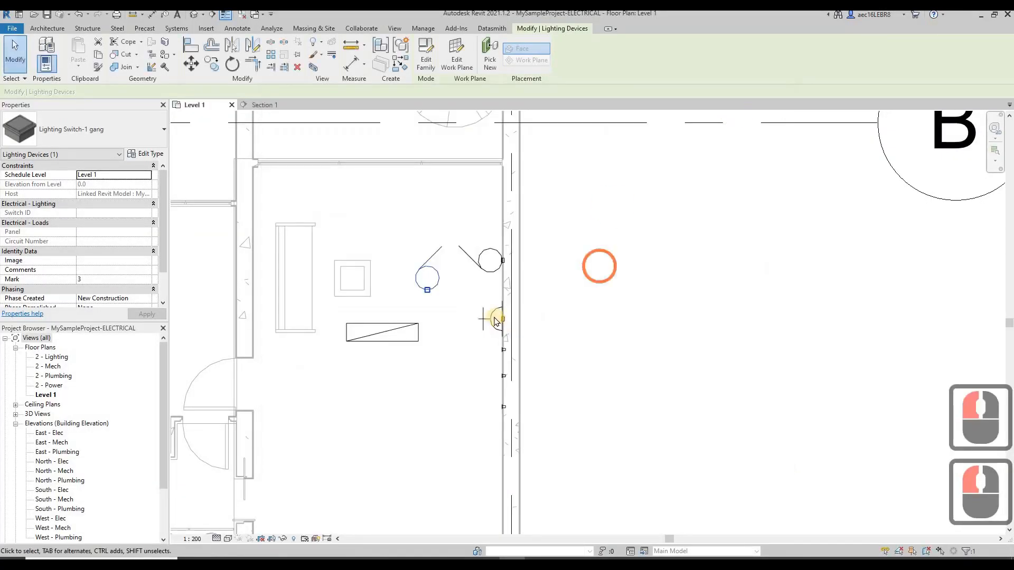
Open the product web page from the URL in the single socket outlet's type properties
{"action": "left_click", "coordinate": [494, 318]}
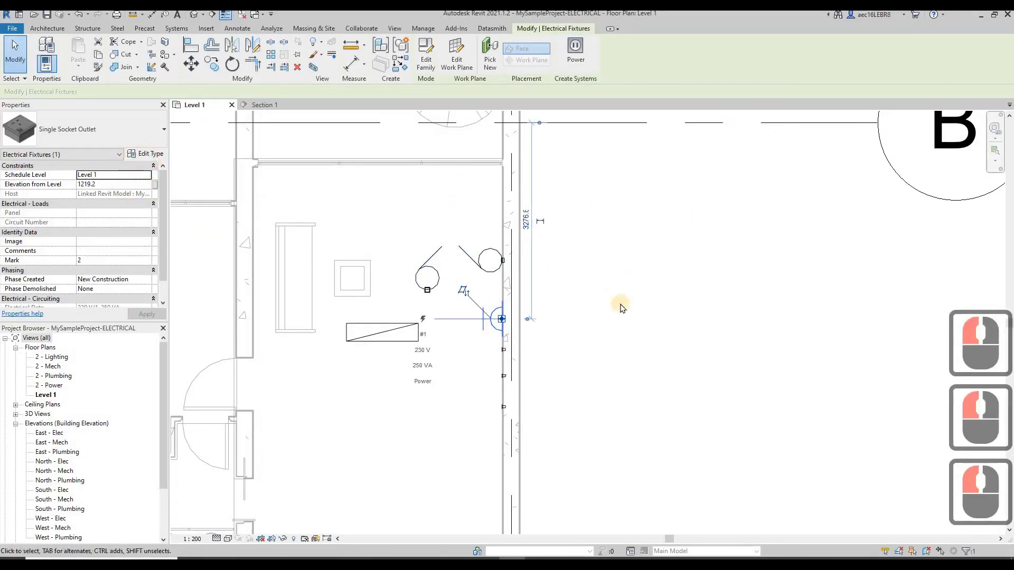
{"action": "left_click", "coordinate": [151, 157]}
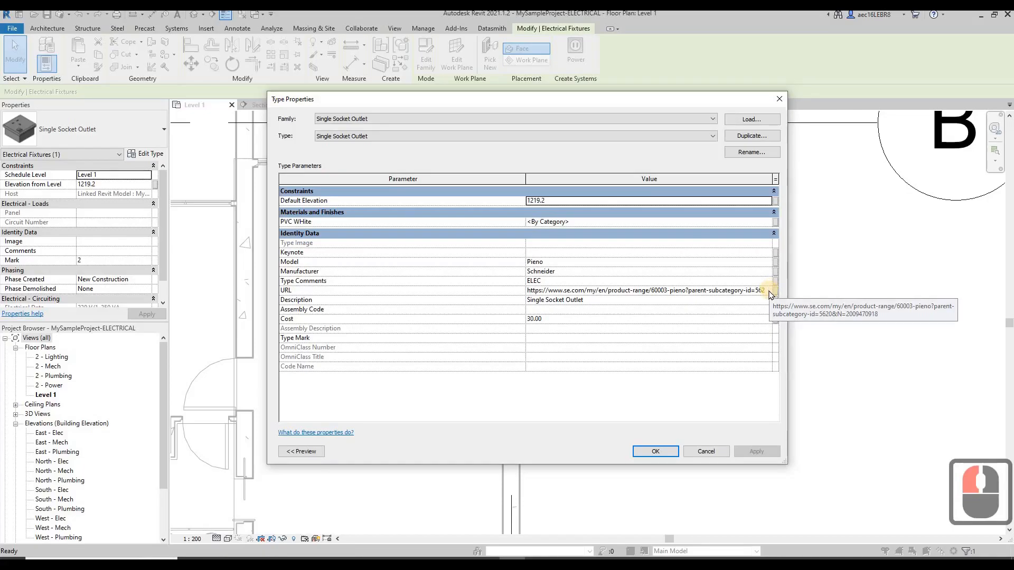
{"action": "left_click", "coordinate": [770, 291]}
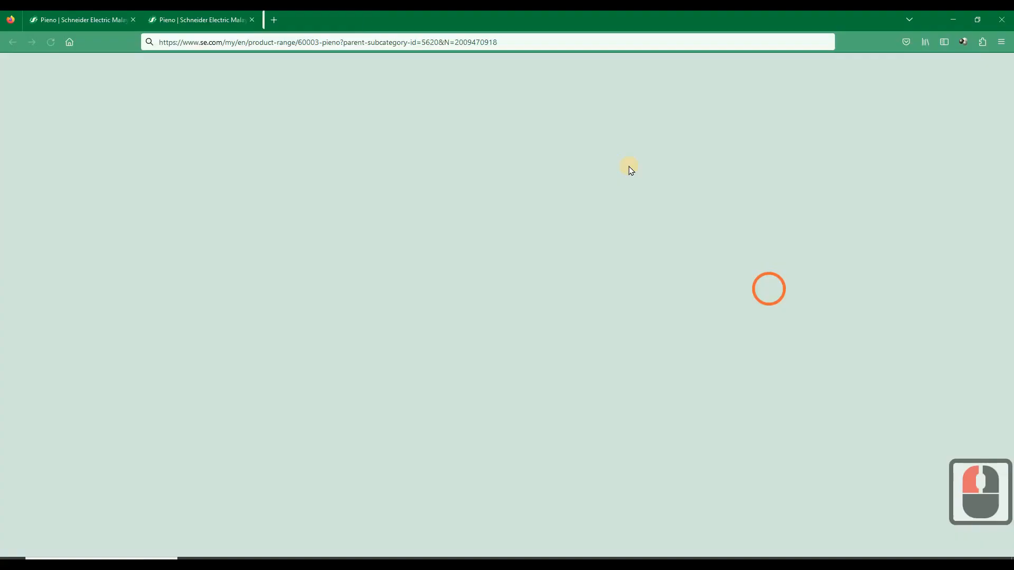